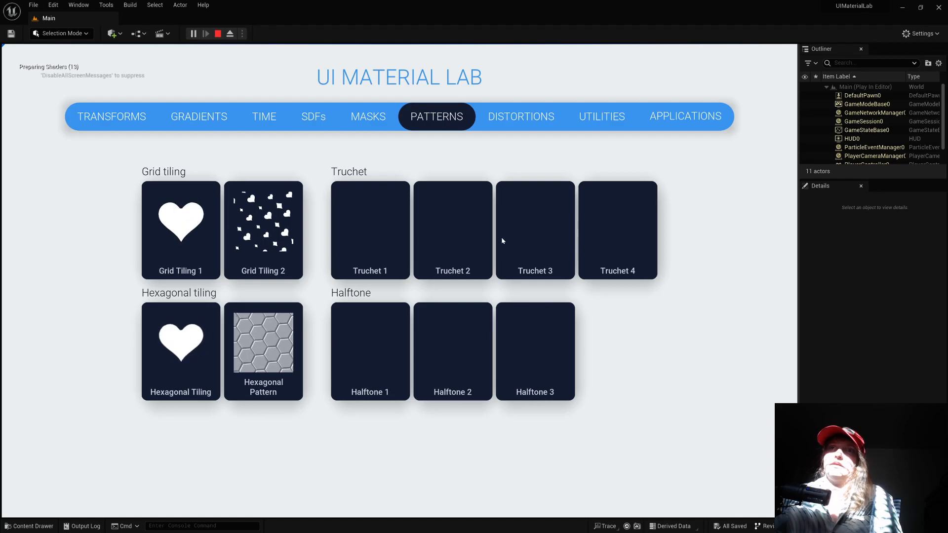
# - View the Distortions and Utilities example pages of the running UI Material Lab and stop the play session
pyautogui.click(528, 119)
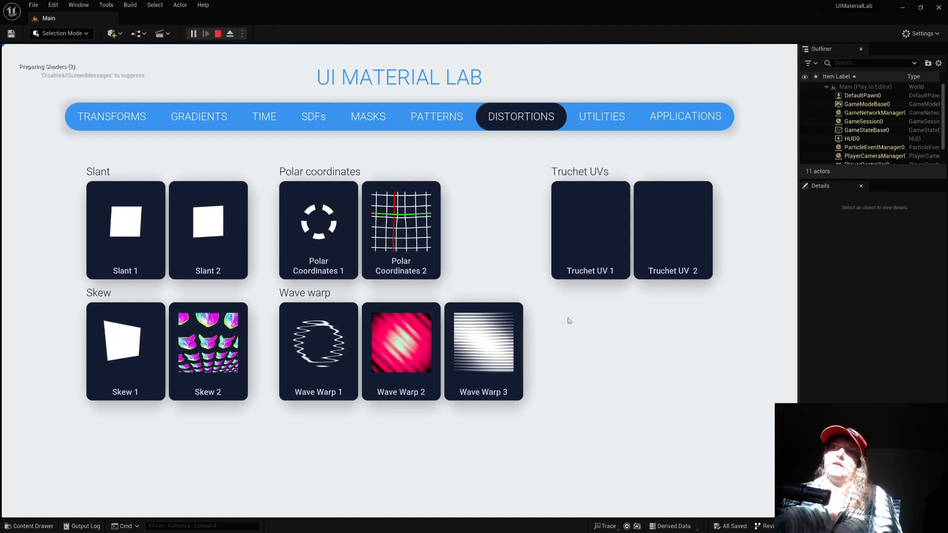
pyautogui.click(591, 118)
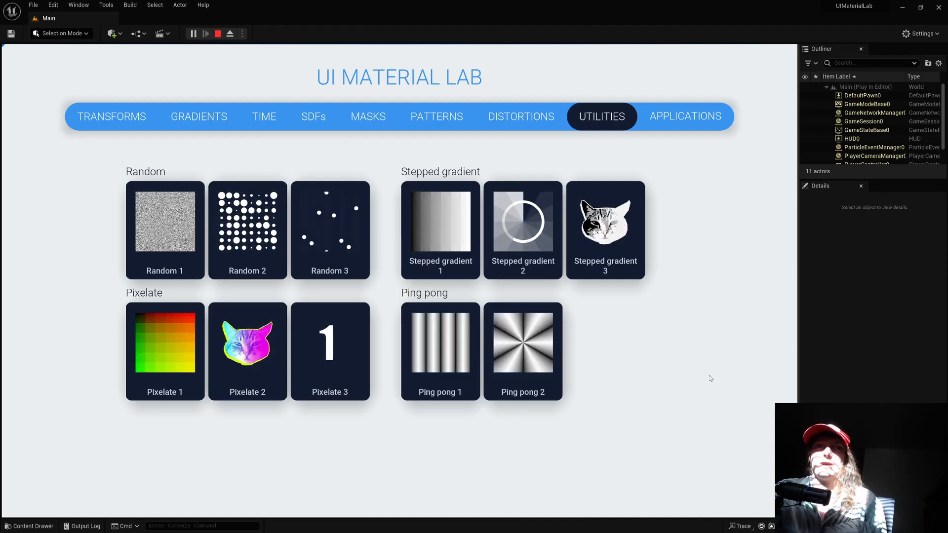
pyautogui.click(218, 34)
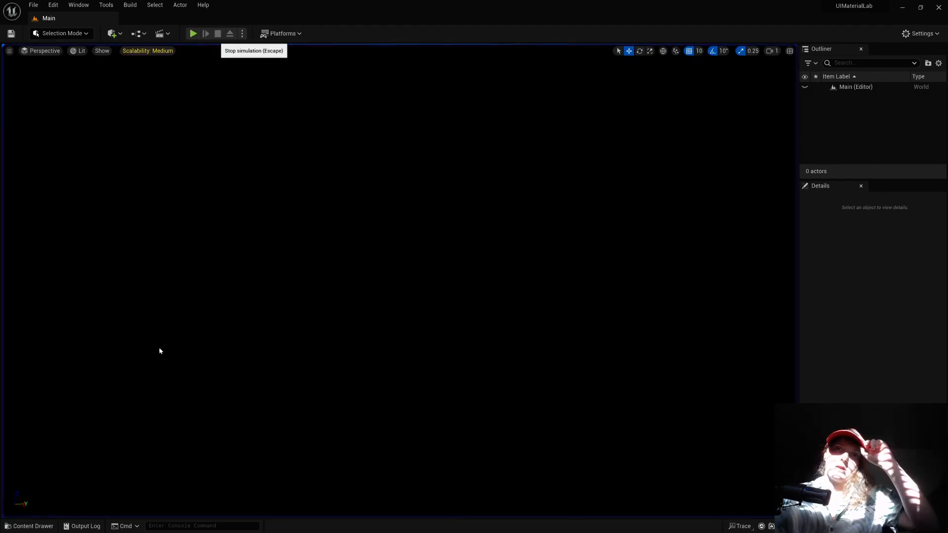
# - Create a material named M_UI_TestMat in the UIMaterialLab content folder and open it for editing
pyautogui.click(30, 526)
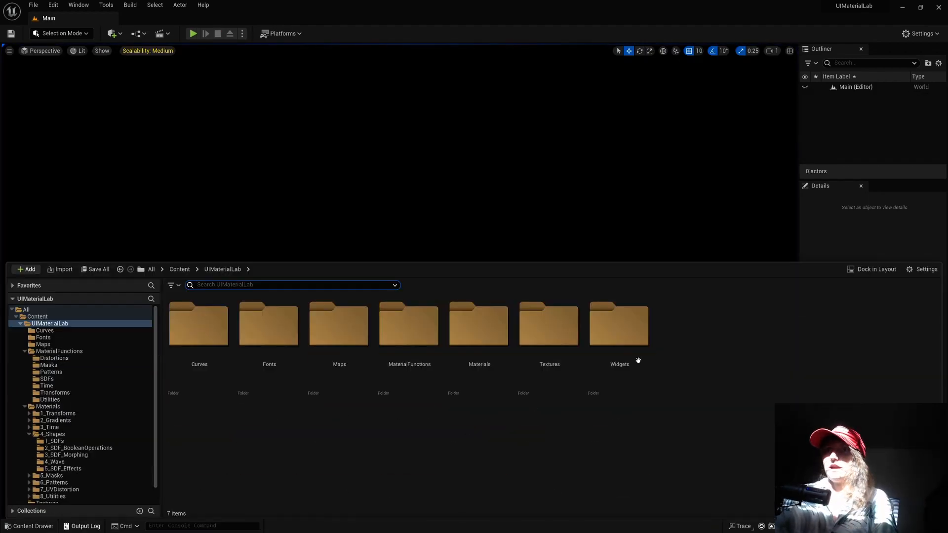
pyautogui.rightClick(567, 481)
pyautogui.moveTo(630, 477)
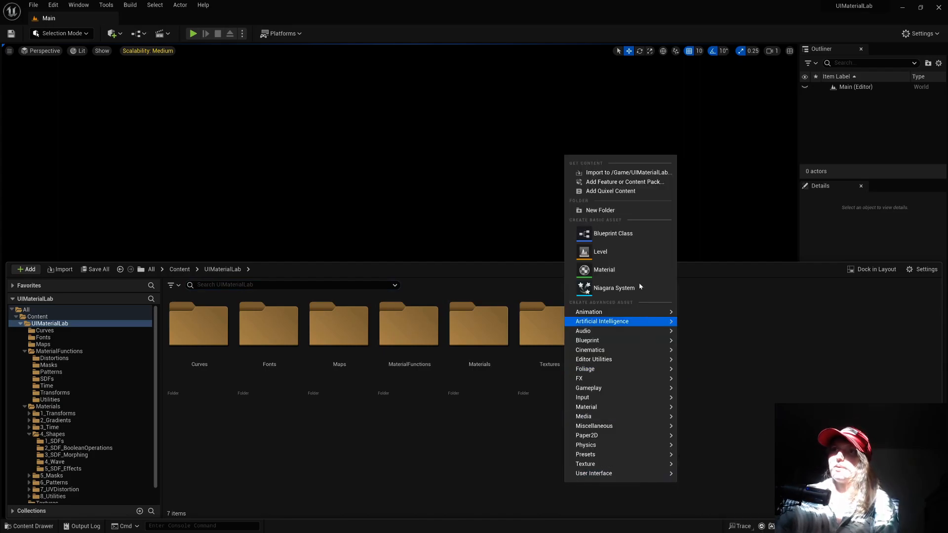
pyautogui.click(635, 270)
pyautogui.write('M_UI_')
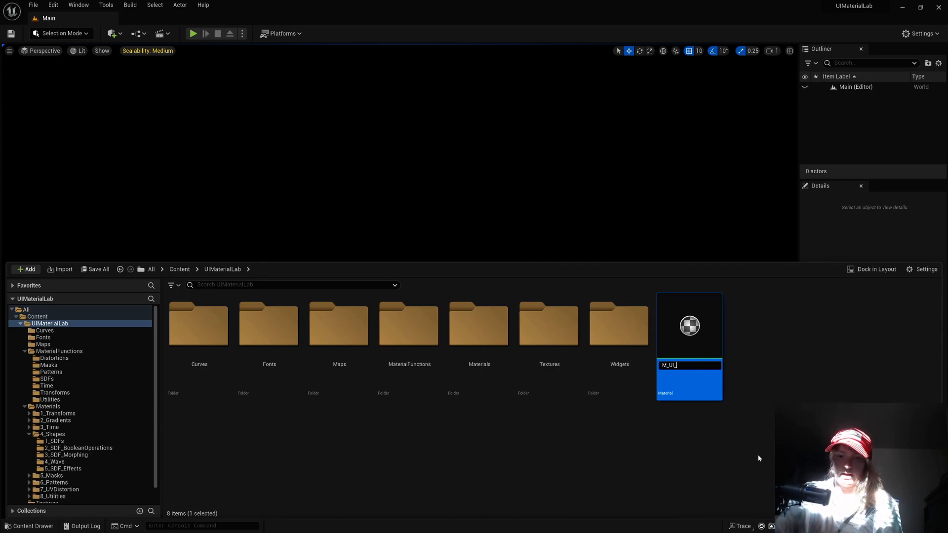
pyautogui.write('TestMat')
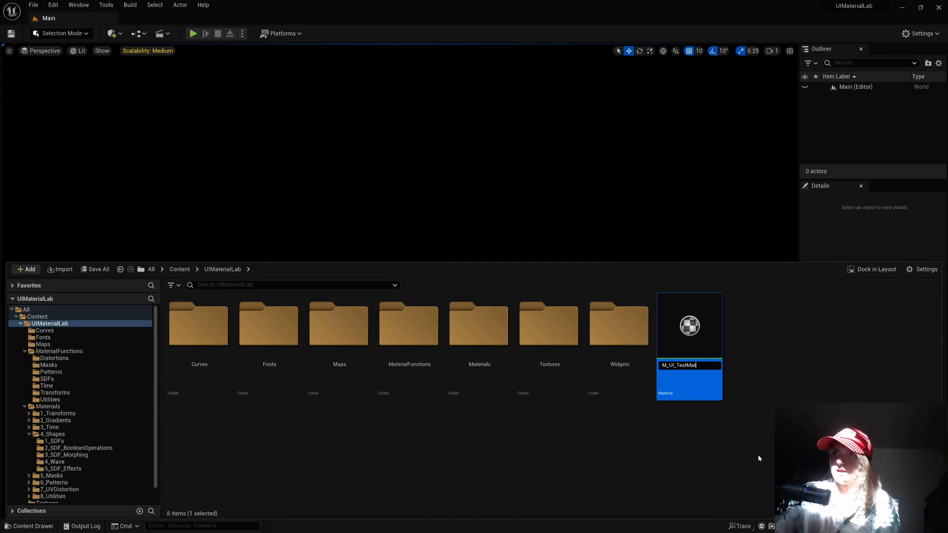
pyautogui.press('Return')
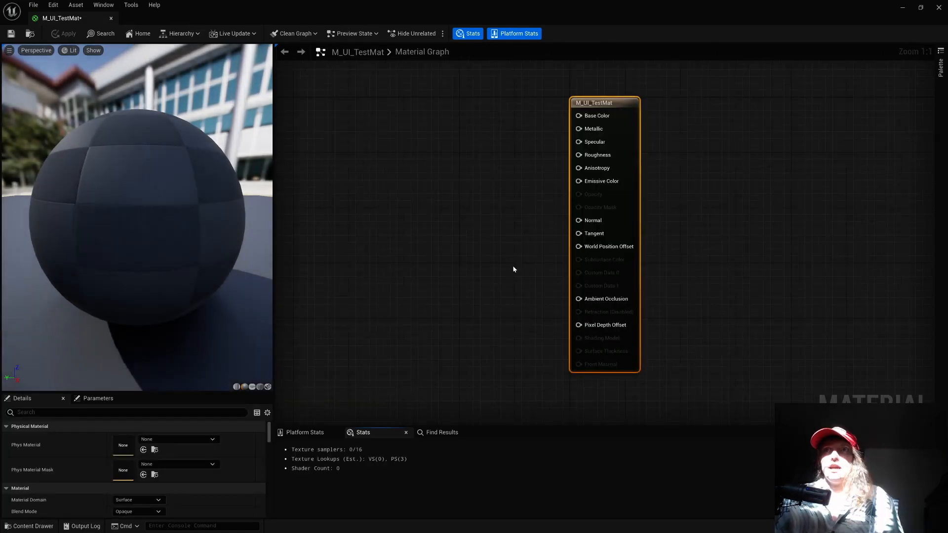
# - Set the material's domain to User Interface and its blend mode to Translucent
pyautogui.moveTo(514, 268); pyautogui.dragTo(574, 284, button='right')
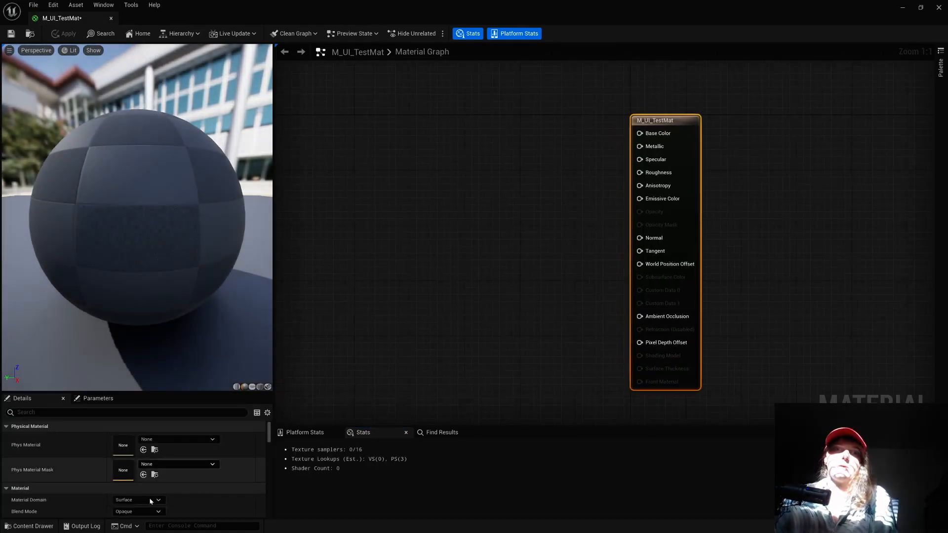
pyautogui.click(152, 500)
pyautogui.click(157, 491)
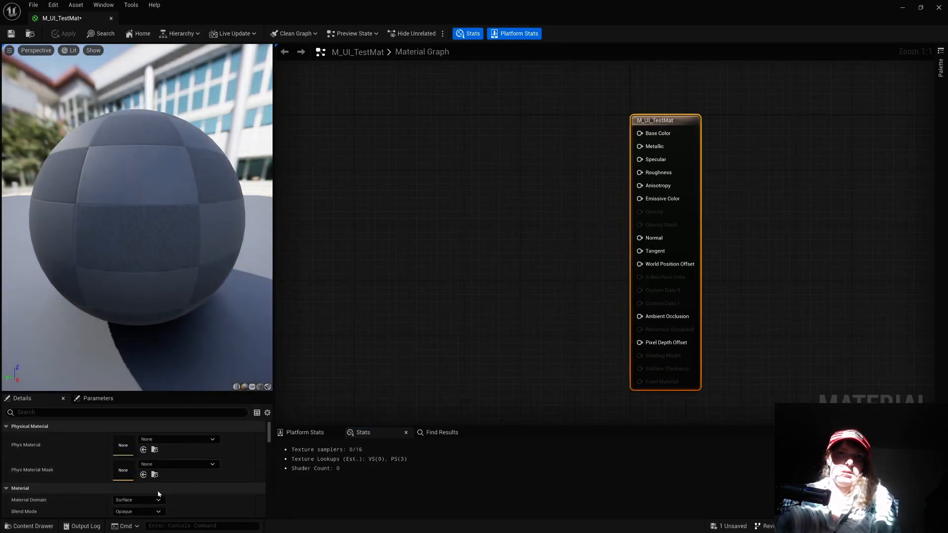
pyautogui.click(148, 450)
pyautogui.click(397, 364)
pyautogui.moveTo(446, 314); pyautogui.dragTo(534, 332, button='right')
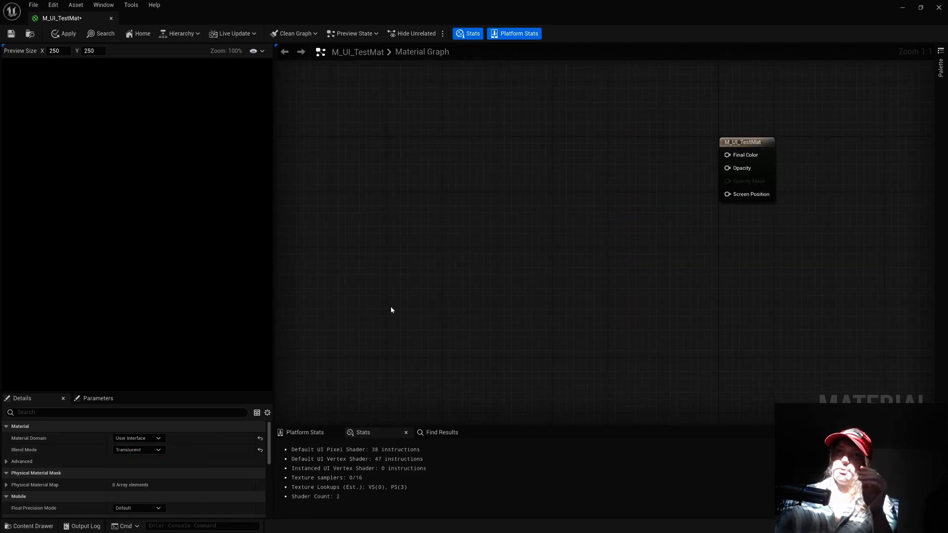
# - Add the MF_UI_SDF_Box function from MaterialFunctions/SDFs to the graph and connect its Fill output to Final Color
pyautogui.click(45, 527)
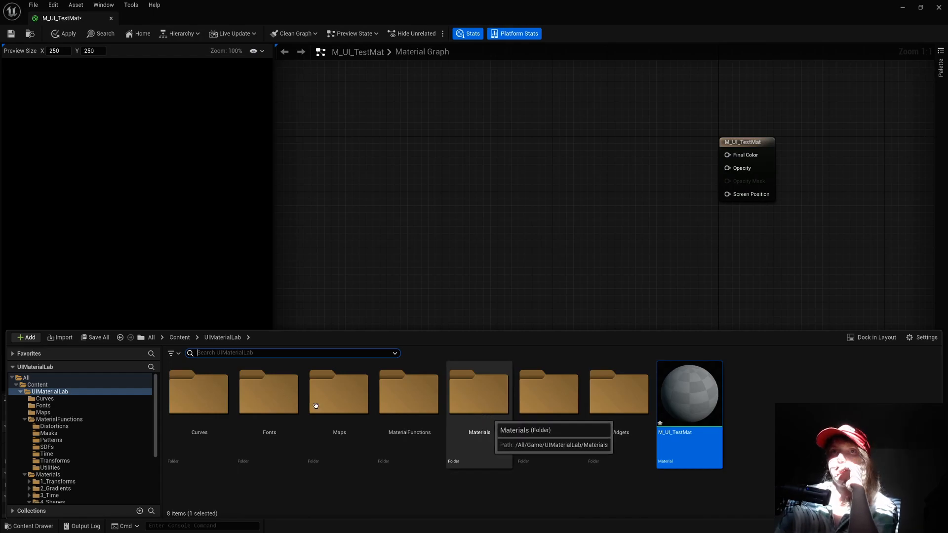
pyautogui.doubleClick(428, 405)
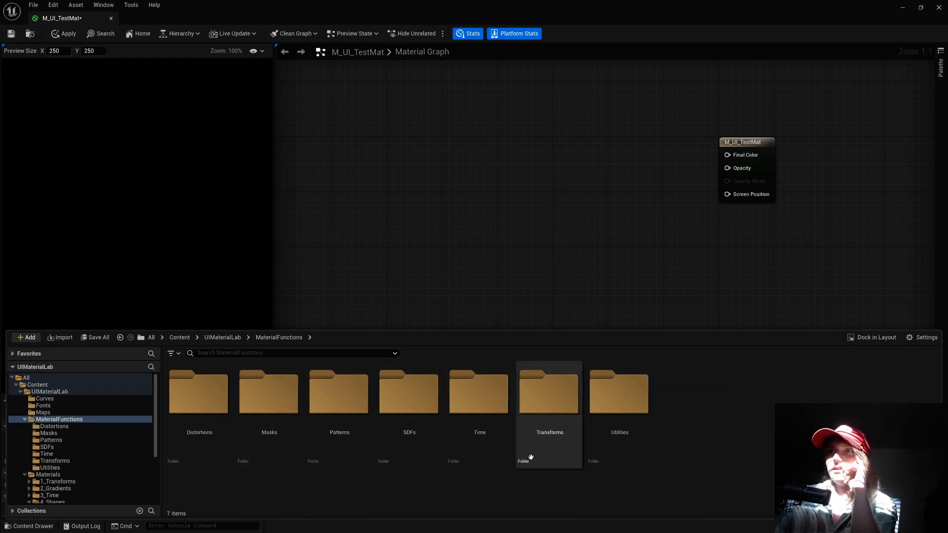
pyautogui.doubleClick(421, 409)
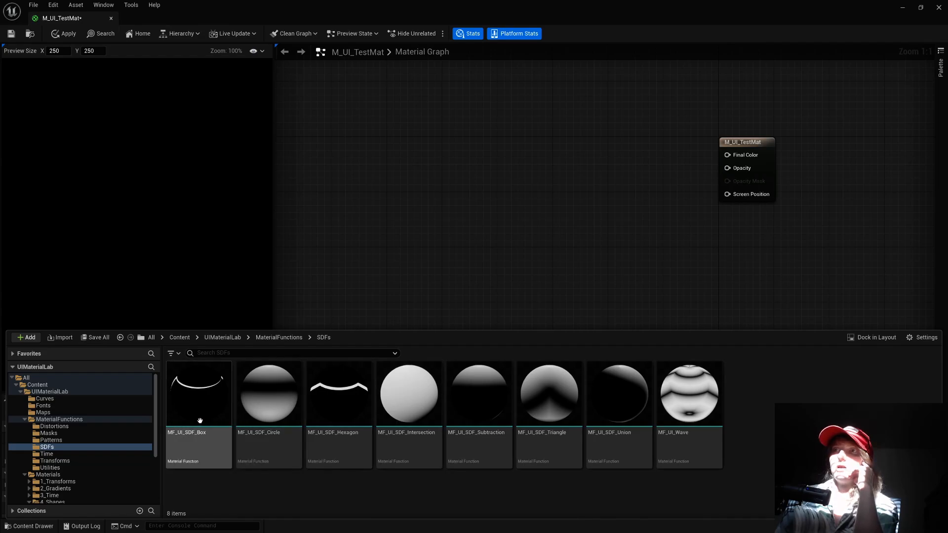
pyautogui.moveTo(196, 420); pyautogui.dragTo(400, 224)
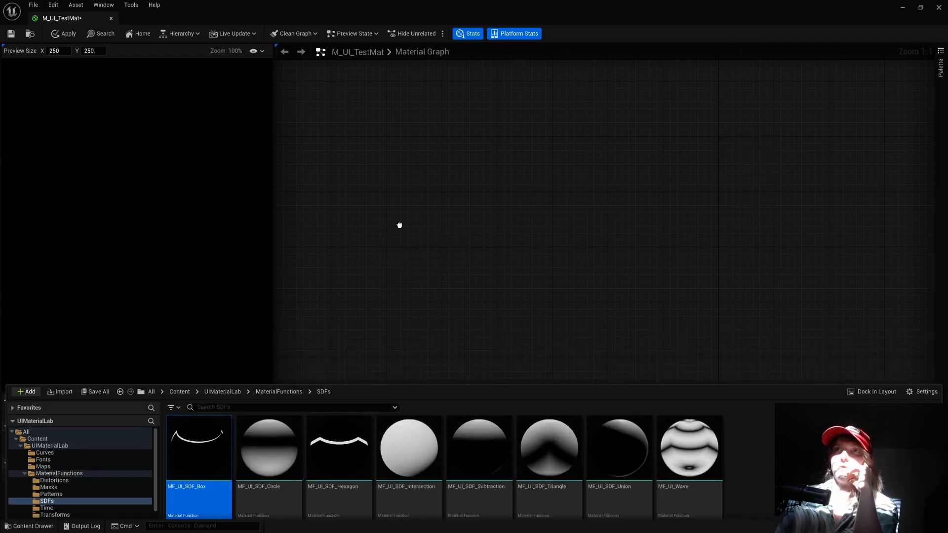
pyautogui.moveTo(459, 242); pyautogui.dragTo(473, 167)
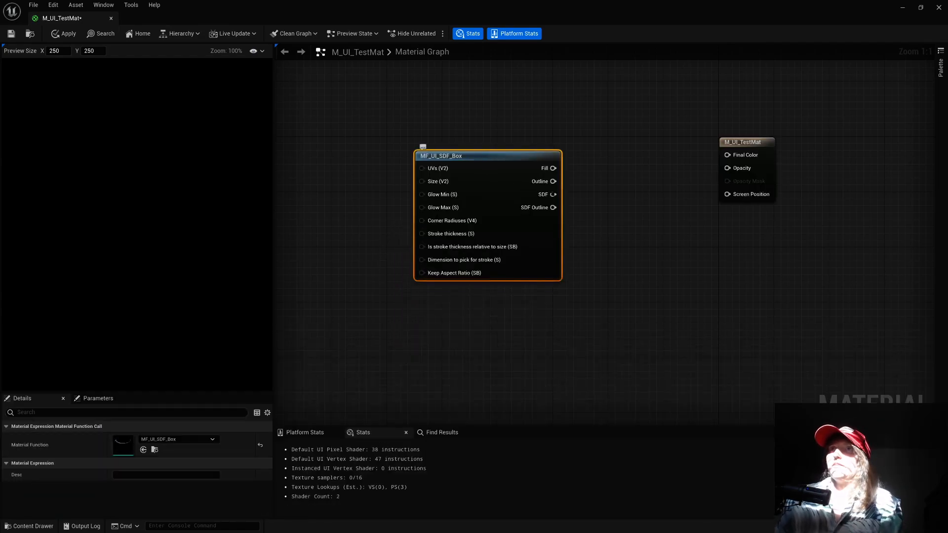
pyautogui.moveTo(553, 168); pyautogui.dragTo(727, 155)
pyautogui.moveTo(521, 157); pyautogui.dragTo(562, 143)
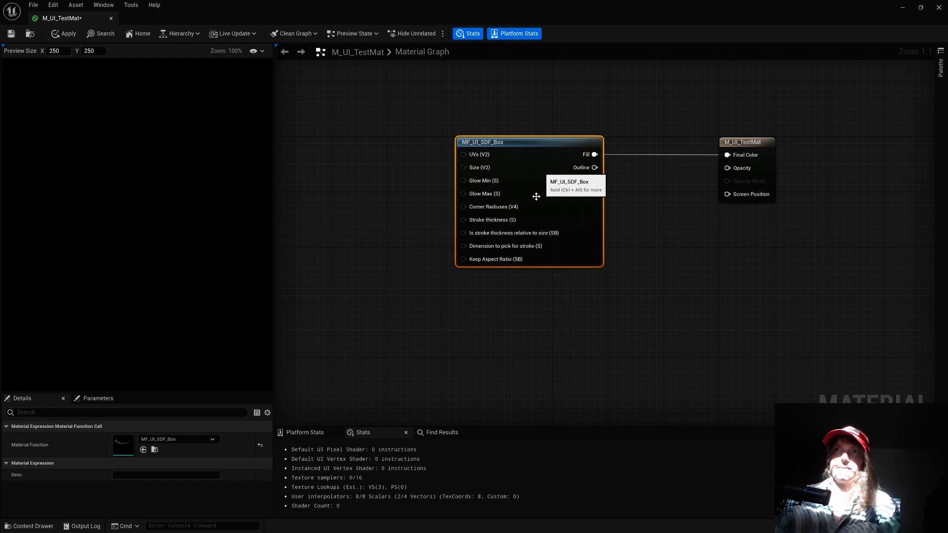
pyautogui.click(438, 230)
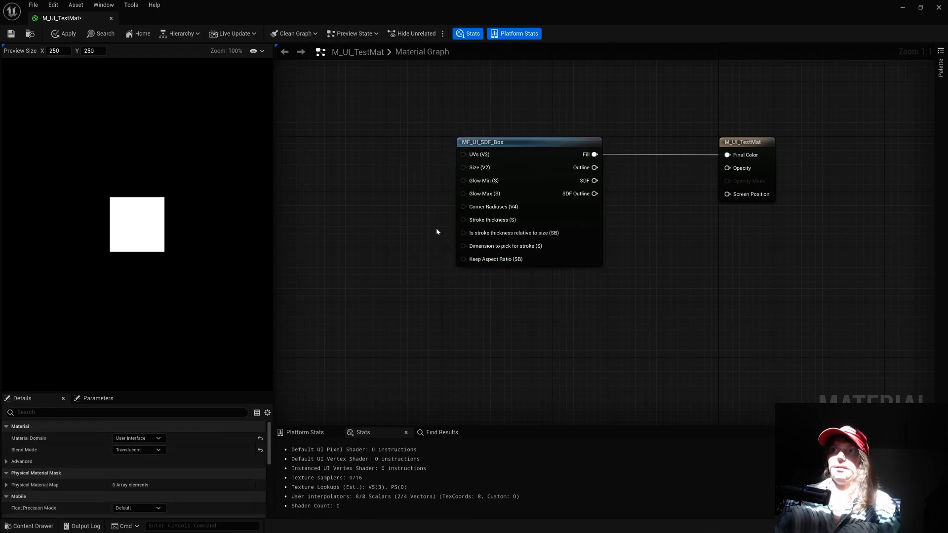
# - Show the border around the material in the preview viewport
pyautogui.click(260, 54)
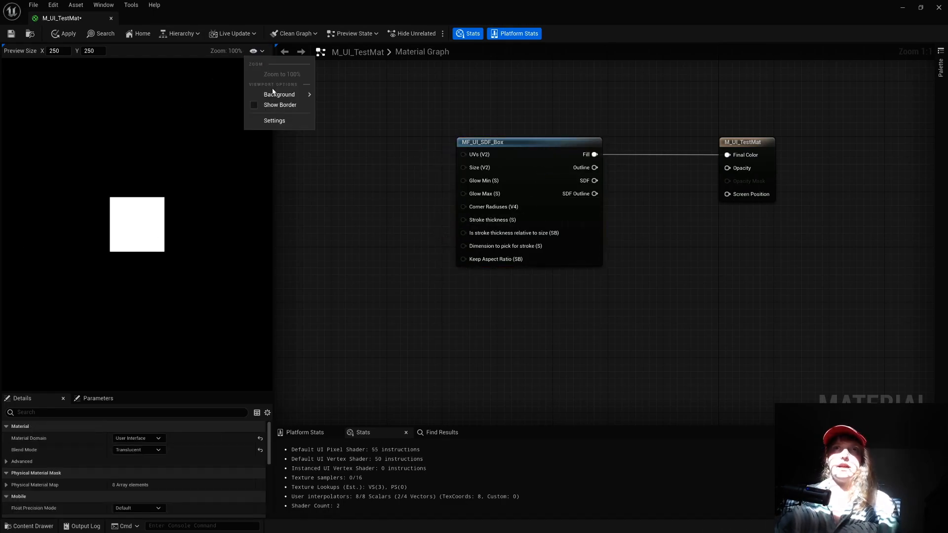
pyautogui.click(256, 105)
pyautogui.click(355, 246)
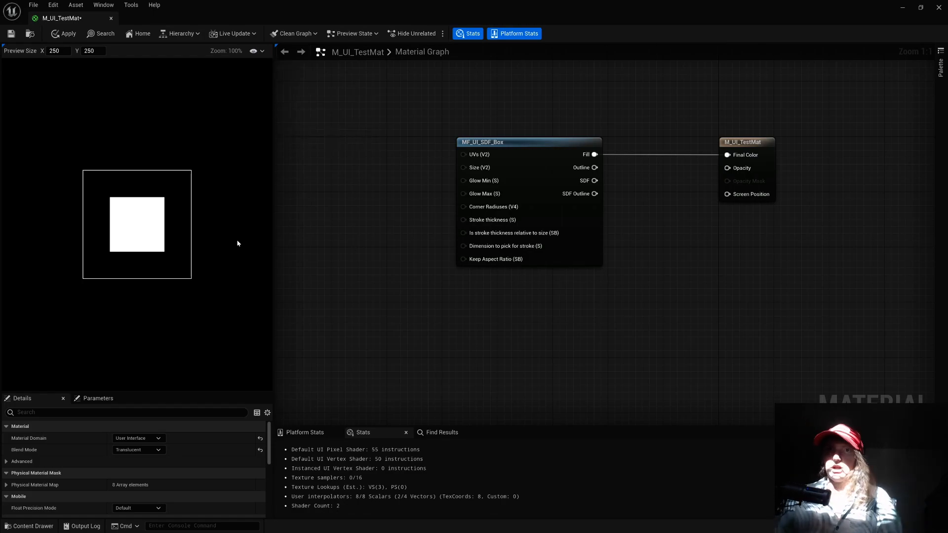
pyautogui.moveTo(424, 228); pyautogui.dragTo(577, 215, button='right')
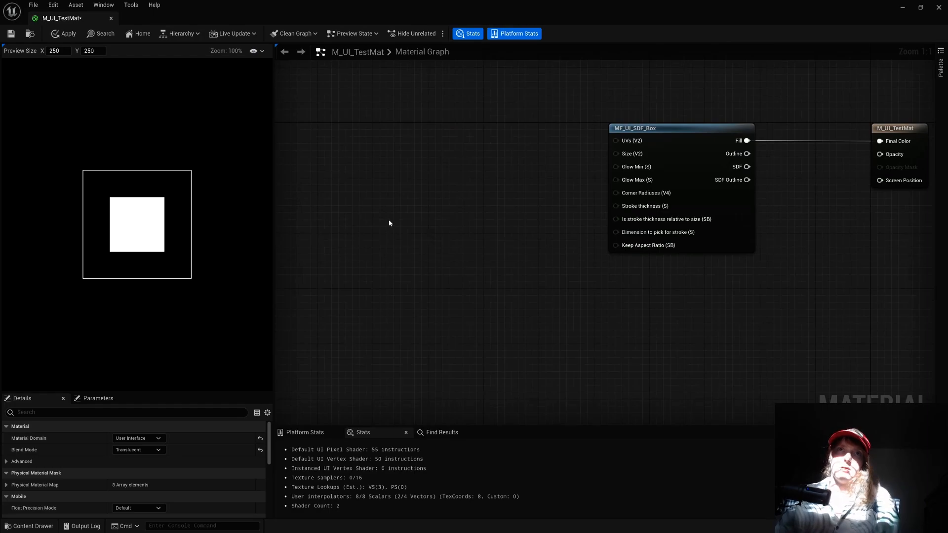
pyautogui.scroll(6, 177, 277)
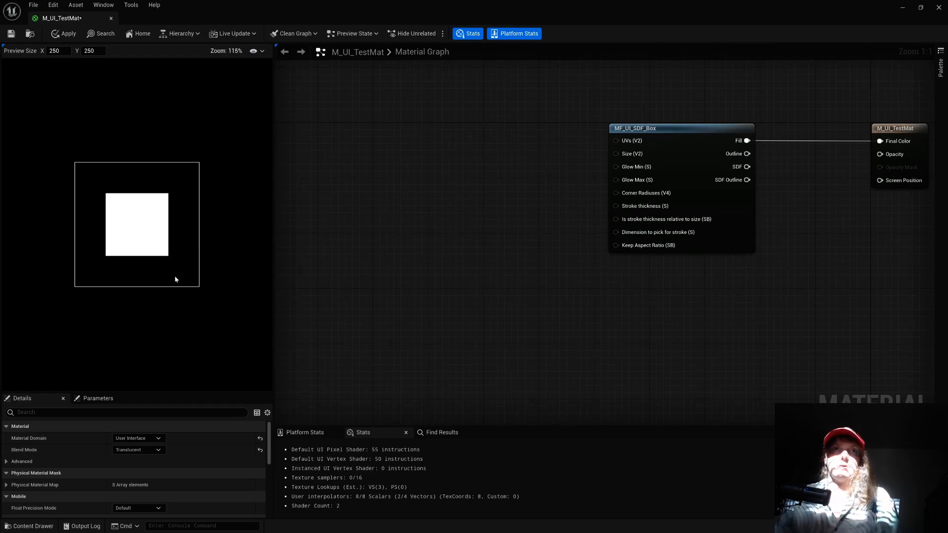
pyautogui.scroll(-1, 179, 284)
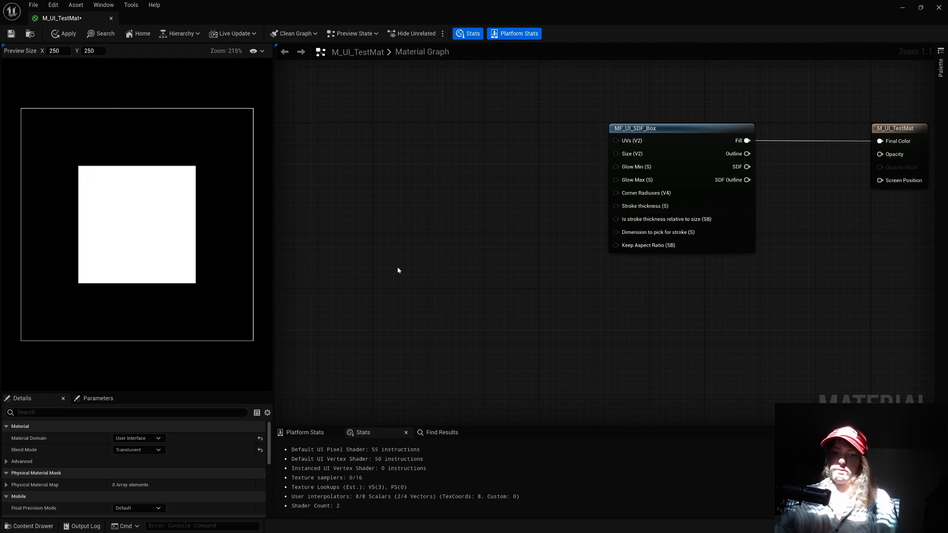
# - Add the MF_UI_GridTiling function from MaterialFunctions/Patterns and connect its PatternUVs output to the UVs input of MF_UI_SDF_Box
pyautogui.click(38, 528)
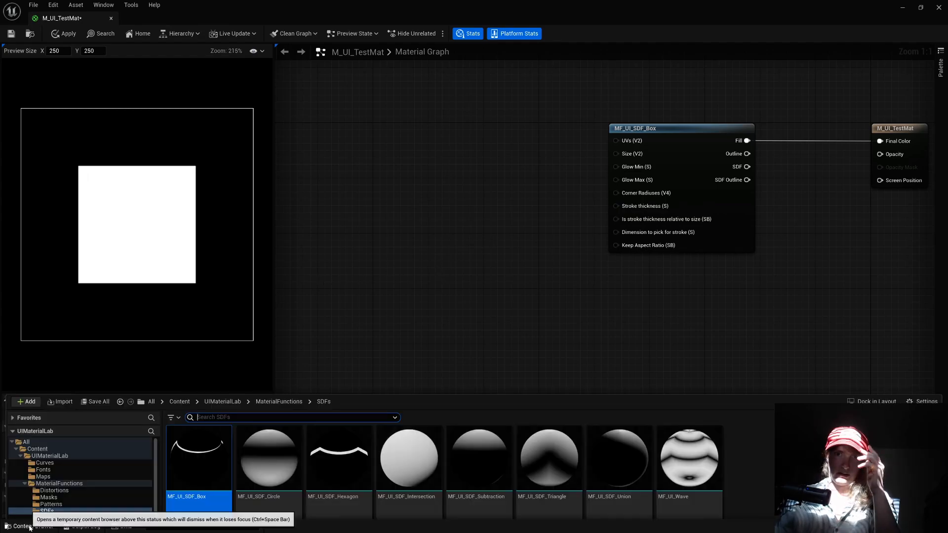
pyautogui.click(283, 339)
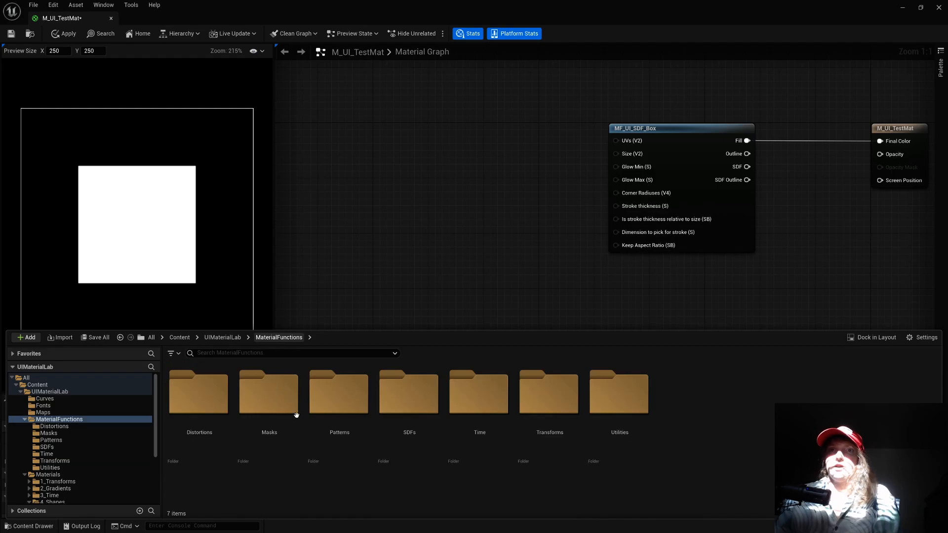
pyautogui.doubleClick(335, 398)
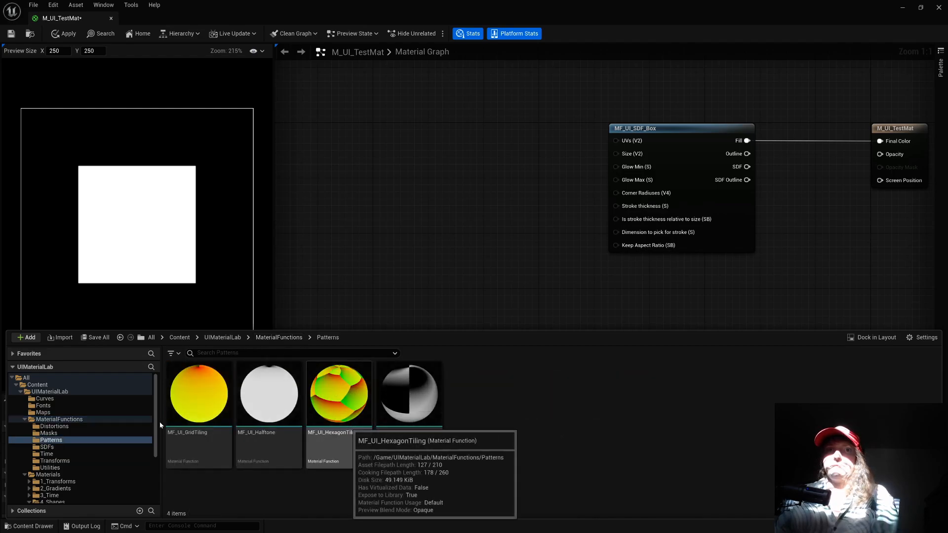
pyautogui.moveTo(199, 395); pyautogui.dragTo(366, 171)
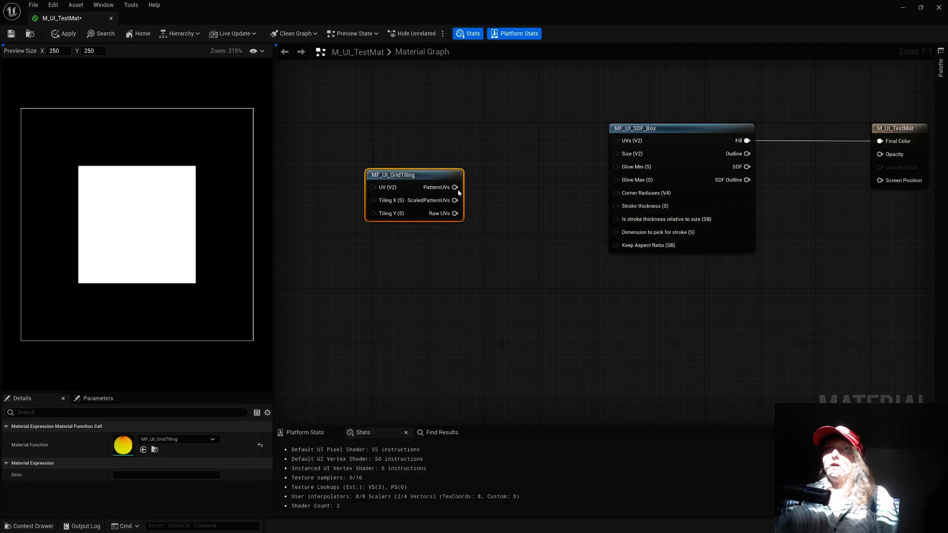
pyautogui.moveTo(454, 187); pyautogui.dragTo(616, 141)
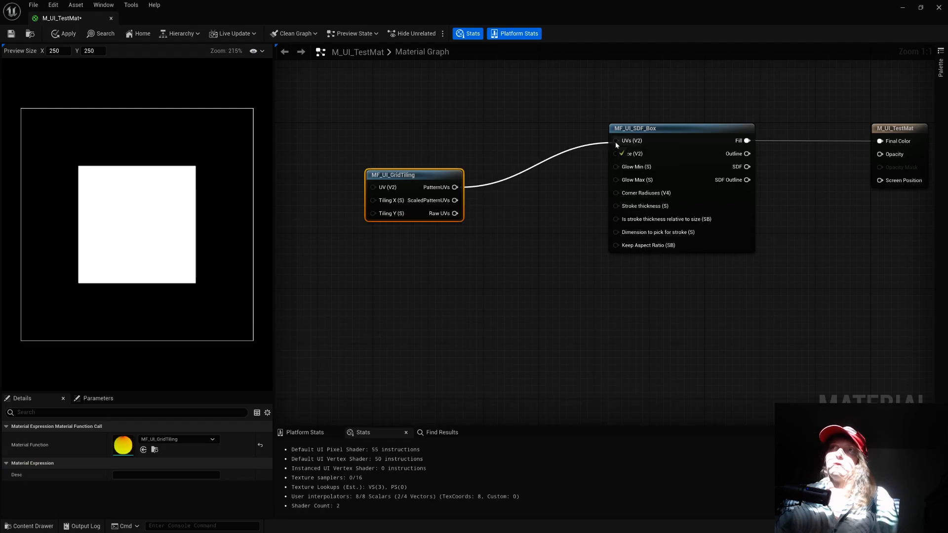
pyautogui.moveTo(442, 179); pyautogui.dragTo(444, 142)
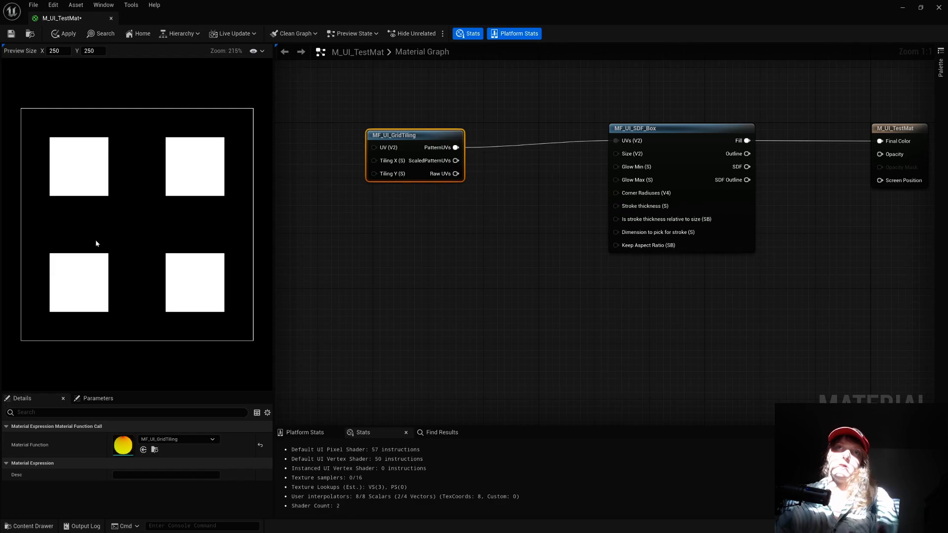
# - Add a constant with the value 10 and connect it to the Tiling X and Tiling Y inputs of MF_UI_GridTiling
pyautogui.click(293, 170)
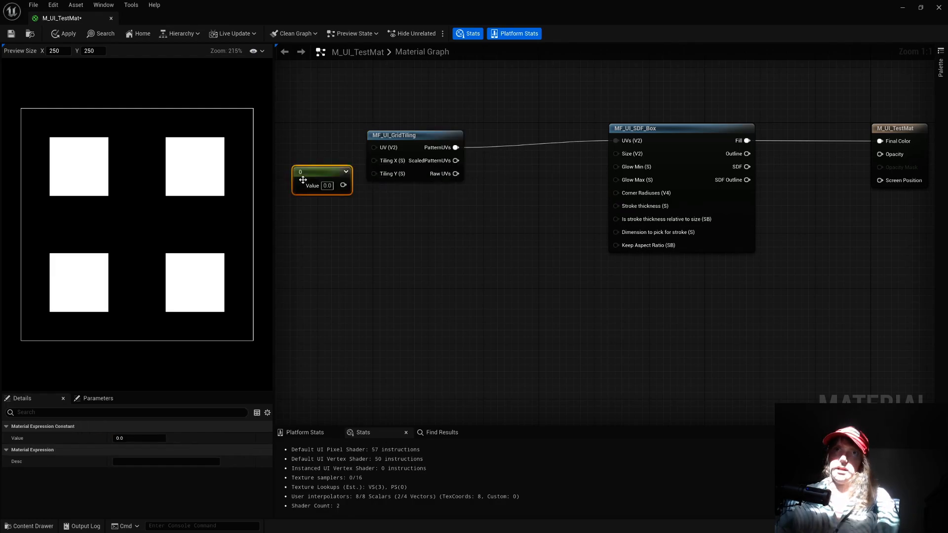
pyautogui.click(328, 186)
pyautogui.write('10')
pyautogui.press('Return')
pyautogui.moveTo(346, 186); pyautogui.dragTo(312, 175)
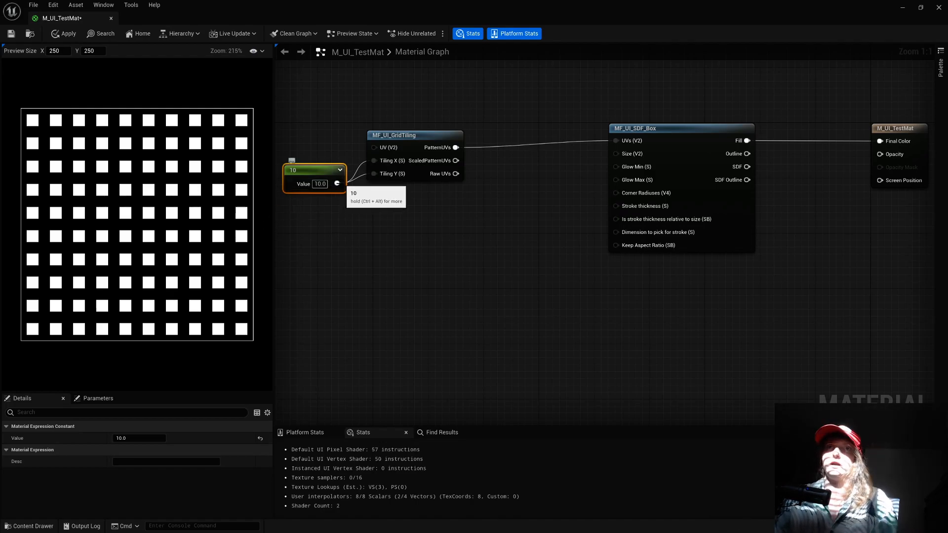
# - Disconnect the constant from Tiling Y of MF_UI_GridTiling and temporarily preview that node's output in the viewport
pyautogui.keyDown('alt'); pyautogui.click(374, 174); pyautogui.keyUp('alt')
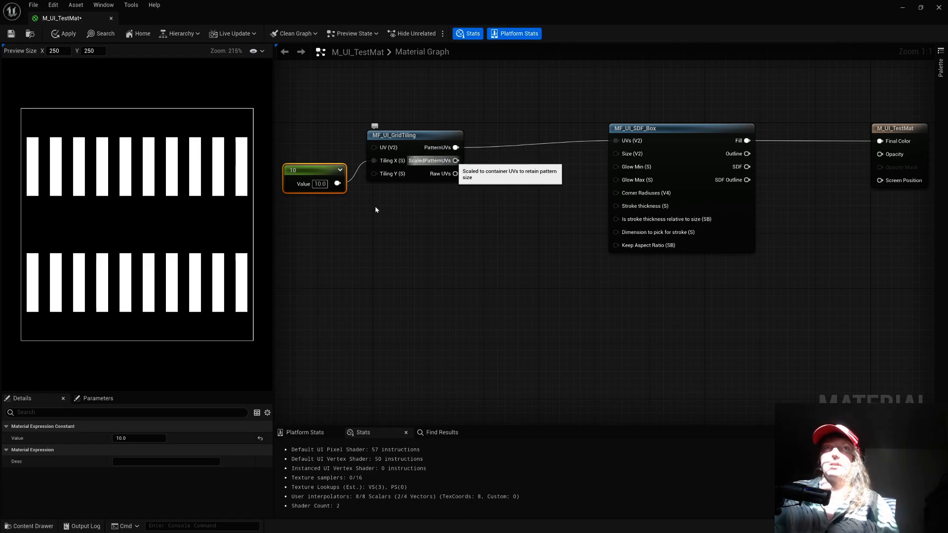
pyautogui.rightClick(426, 155)
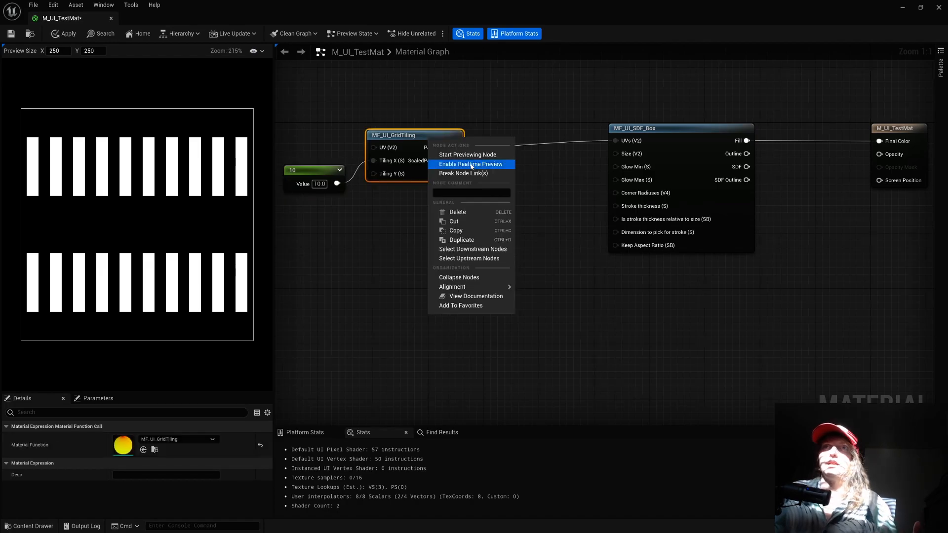
pyautogui.press('Escape')
pyautogui.press('space')
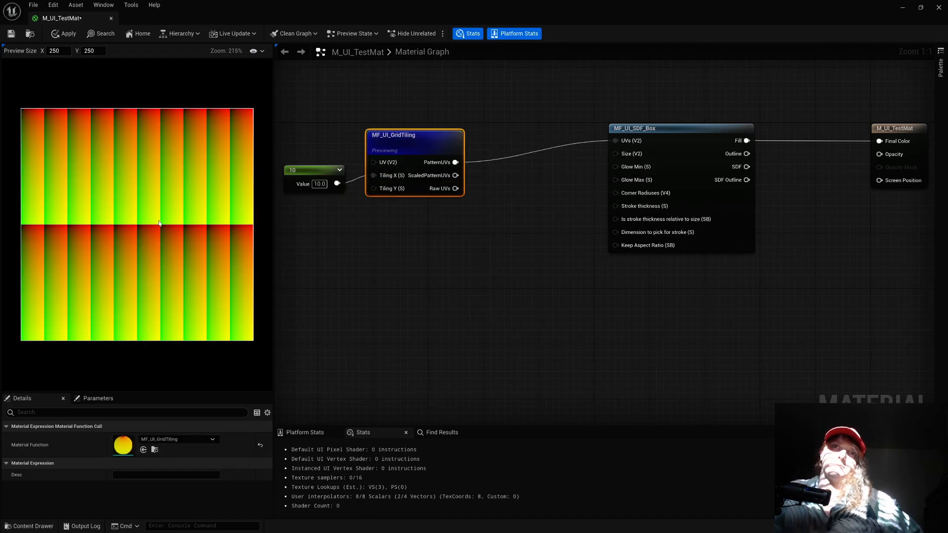
pyautogui.rightClick(435, 139)
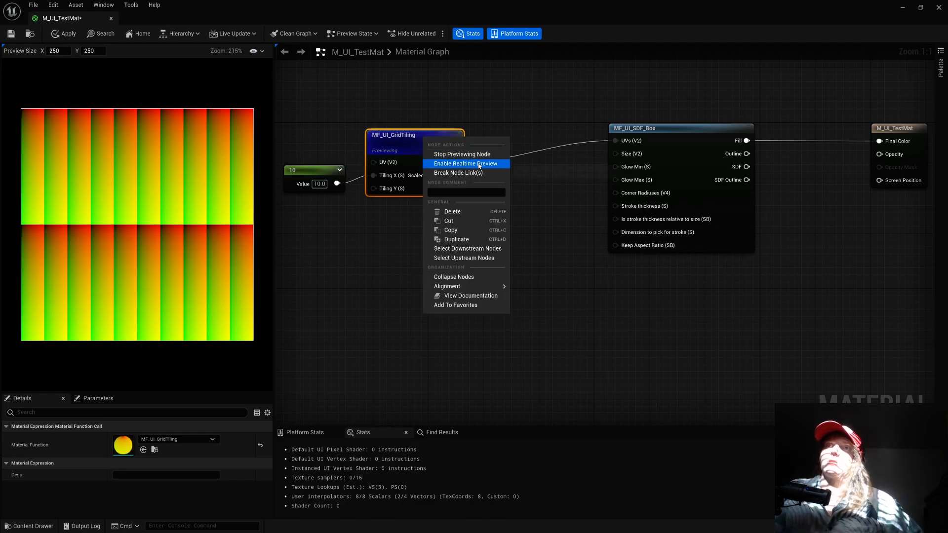
pyautogui.click(458, 152)
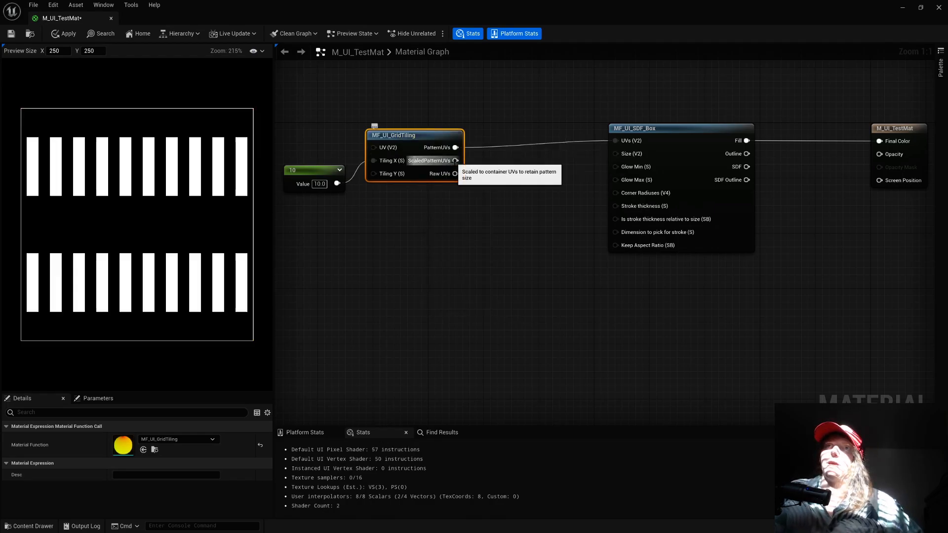
# - Try ScaledPatternUVs as the source for the SDF box's UVs, and restore the constant-to-Tiling Y and PatternUVs-to-UVs connections
pyautogui.moveTo(455, 161); pyautogui.dragTo(615, 140)
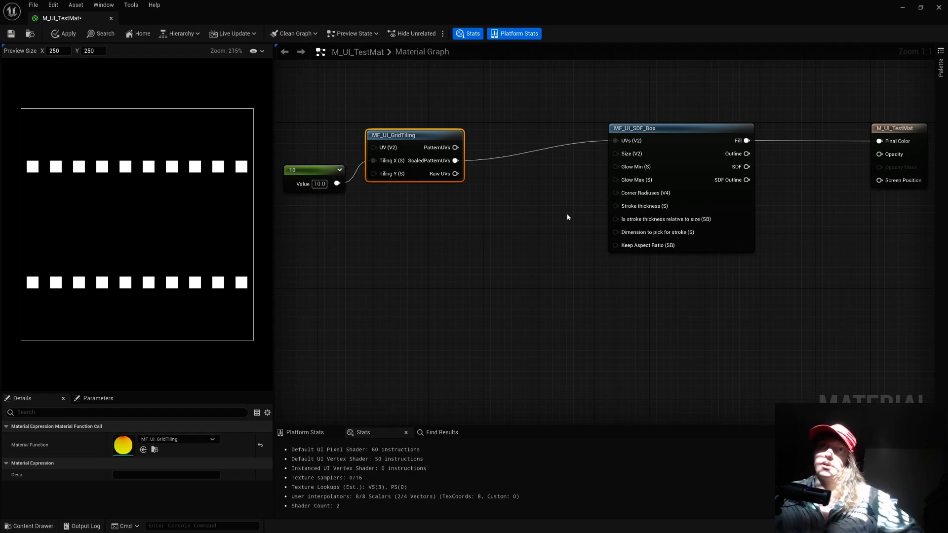
pyautogui.moveTo(374, 175); pyautogui.dragTo(337, 184)
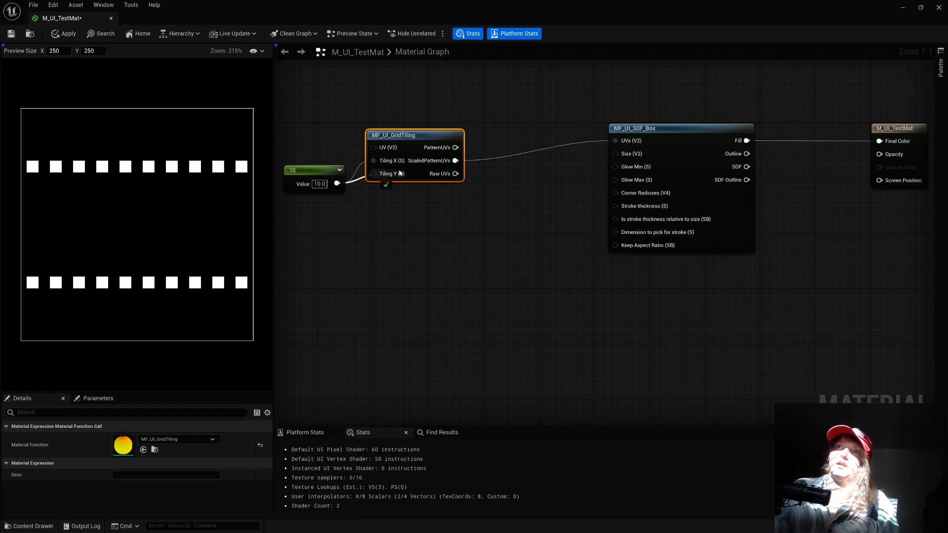
pyautogui.moveTo(455, 147); pyautogui.dragTo(622, 142)
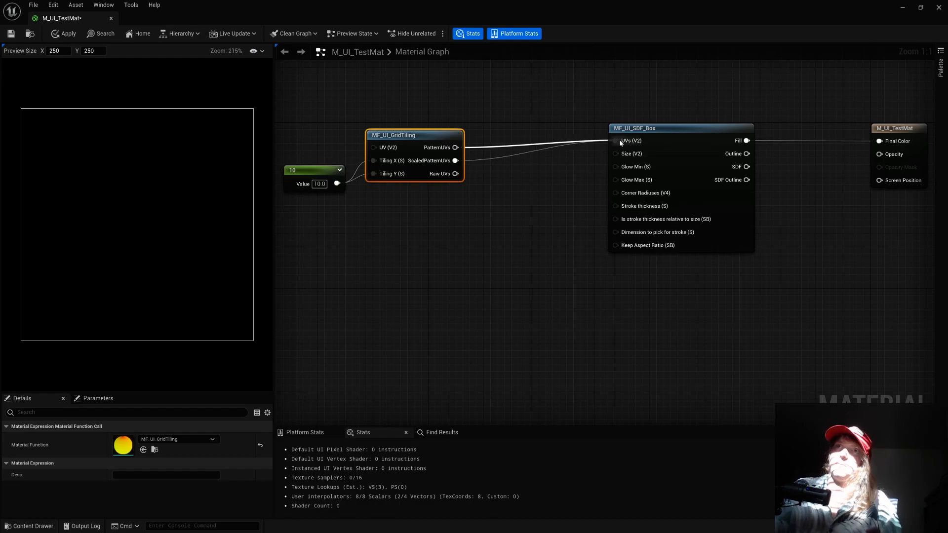
# - Add MF_UI_Random from MaterialFunctions/Utilities, connecting Raw UVs to its Float 2 input and its 2D output to the SDF box's Size
pyautogui.click(33, 527)
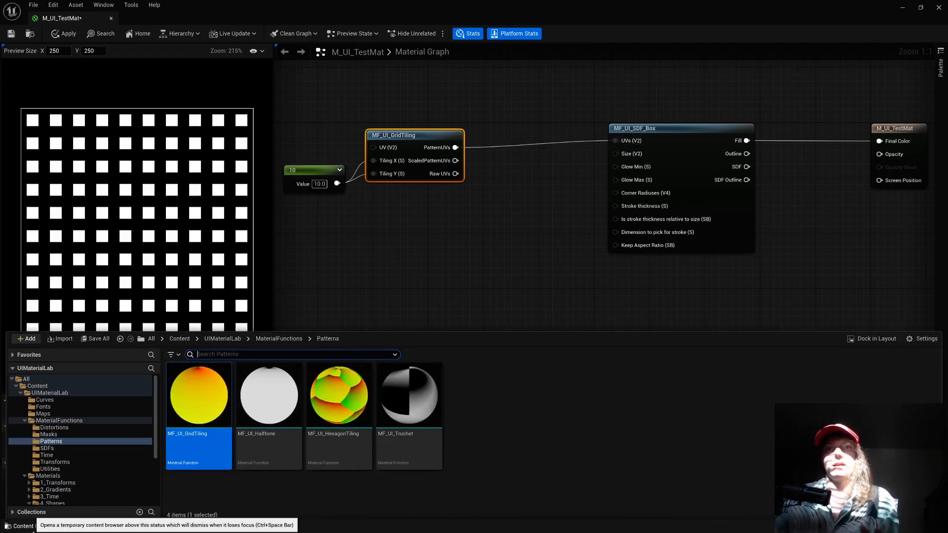
pyautogui.click(270, 338)
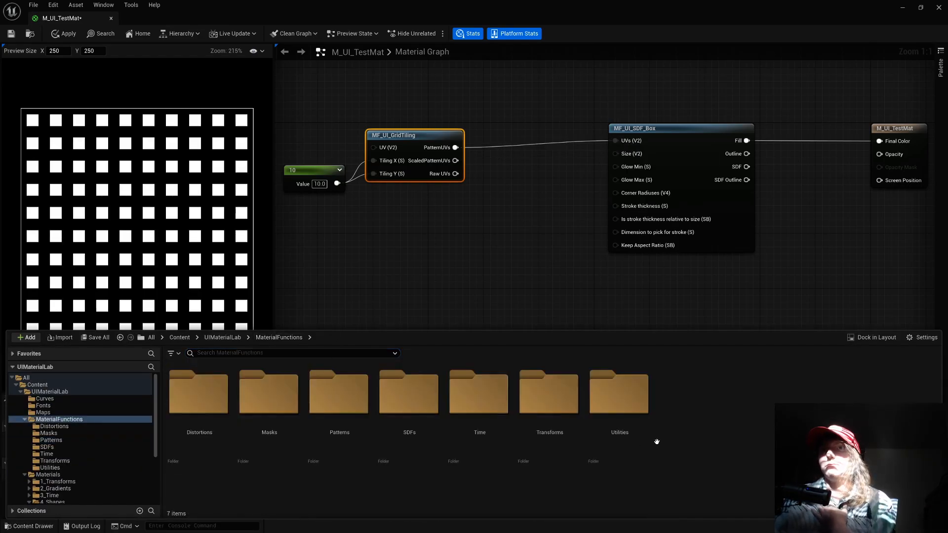
pyautogui.click(620, 398)
pyautogui.doubleClick(619, 399)
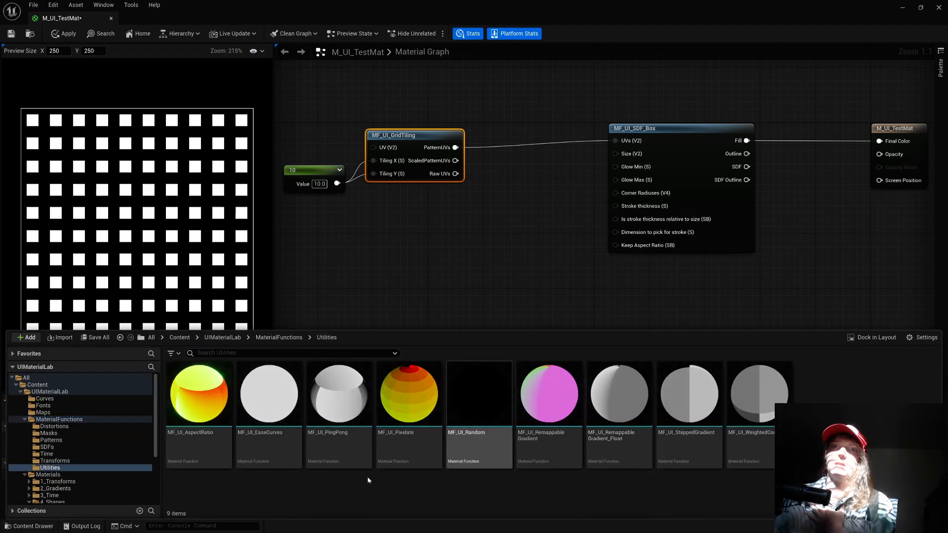
pyautogui.moveTo(478, 409); pyautogui.dragTo(492, 219)
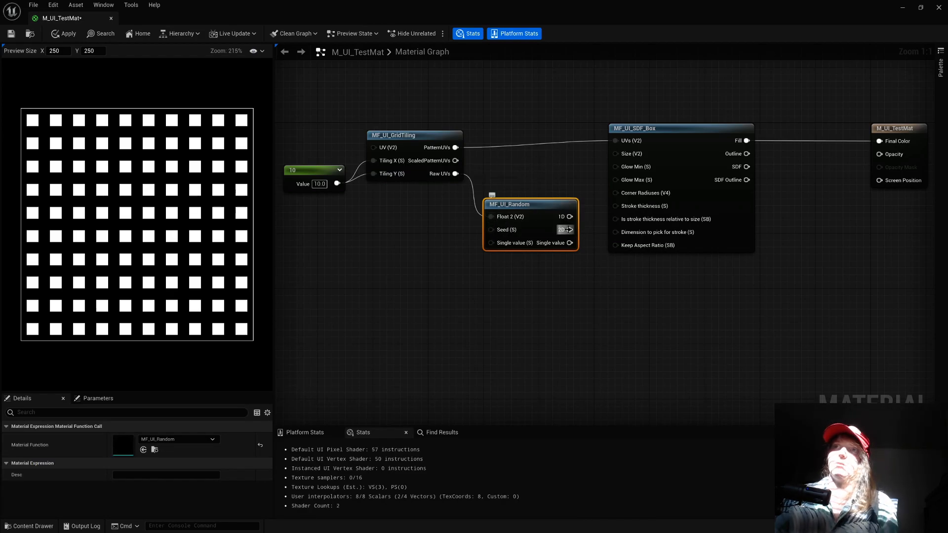
pyautogui.moveTo(570, 229); pyautogui.dragTo(616, 160)
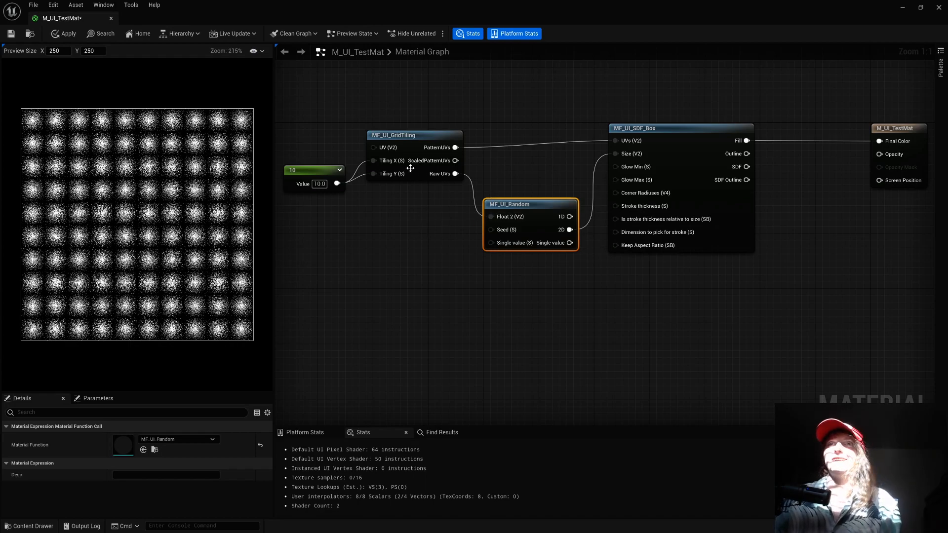
# - Move the constant and MF_UI_GridTiling together, farther from MF_UI_Random and level with the MF_UI_SDF_Box node
pyautogui.keyDown('shift'); pyautogui.moveTo(306, 123); pyautogui.dragTo(437, 173); pyautogui.keyUp('shift')
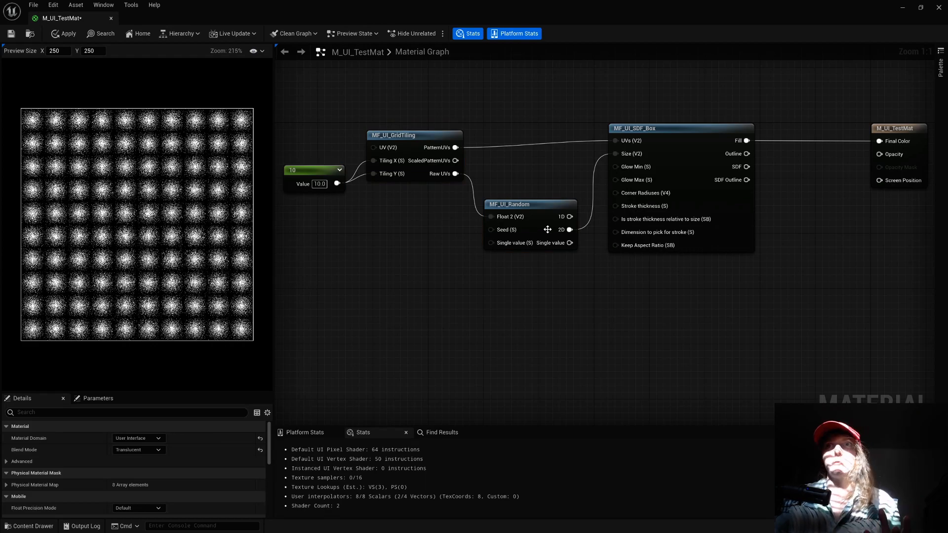
pyautogui.click(519, 209)
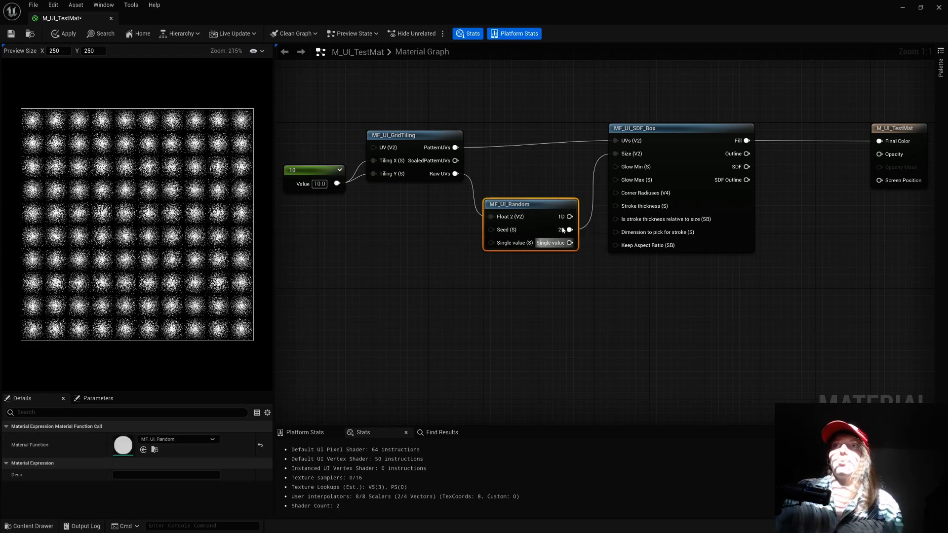
pyautogui.moveTo(291, 102); pyautogui.dragTo(469, 193)
pyautogui.moveTo(396, 137); pyautogui.dragTo(355, 130)
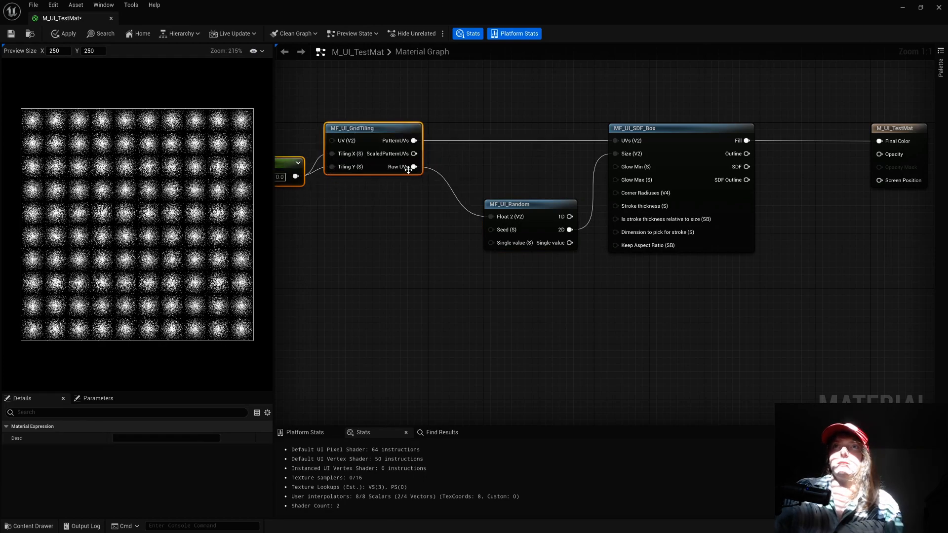
# - Add a Floor node fed by the Raw UVs output of MF_UI_GridTiling and preview its result in the viewport
pyautogui.moveTo(414, 167); pyautogui.dragTo(420, 226)
pyautogui.write('floor')
pyautogui.press('Return')
pyautogui.rightClick(435, 234)
pyautogui.click(479, 247)
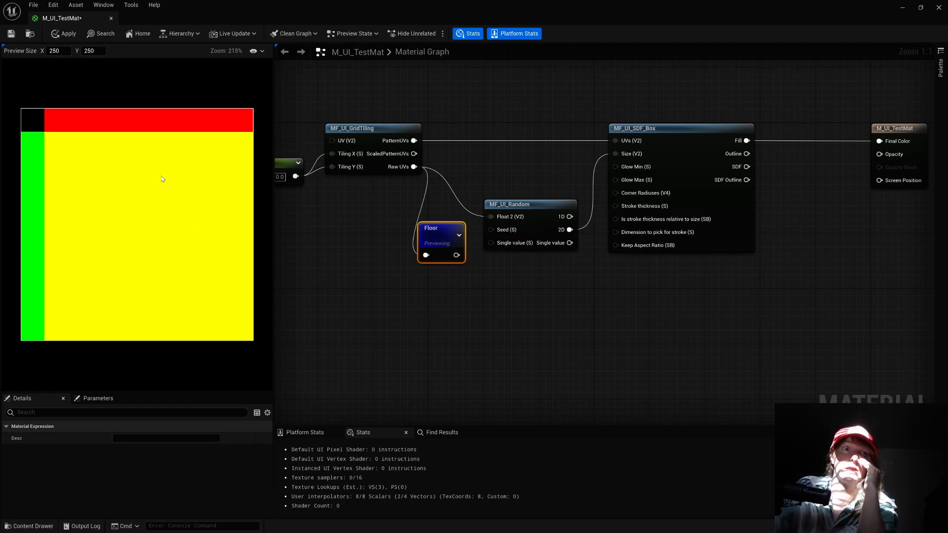
# - Stop previewing the Floor node and place it between Raw UVs and the Float 2 input of MF_UI_Random
pyautogui.rightClick(442, 230)
pyautogui.click(467, 242)
pyautogui.moveTo(441, 240); pyautogui.dragTo(443, 213)
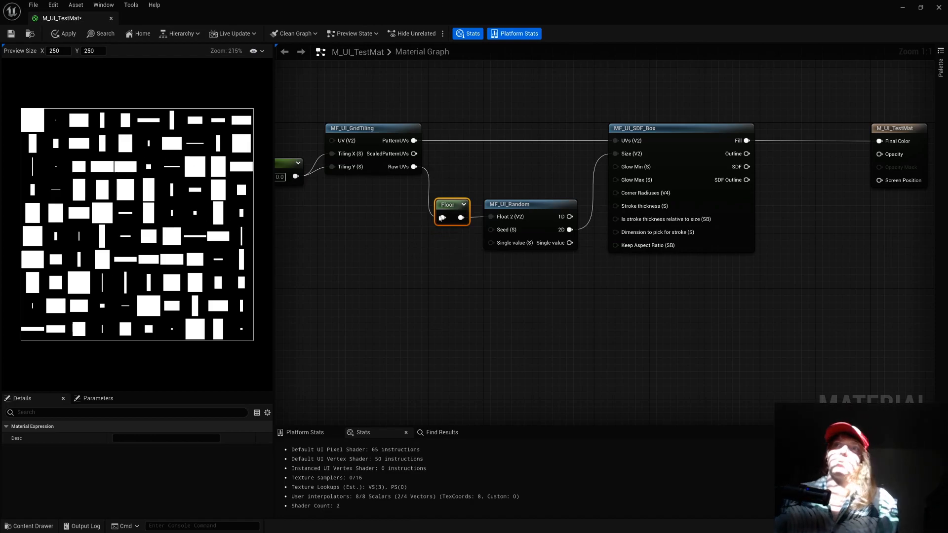
# - Disconnect the SDF box's Size input and try driving its Corner Radiuses with the 2D and 1D outputs of MF_UI_Random
pyautogui.keyDown('alt'); pyautogui.click(616, 154); pyautogui.keyUp('alt')
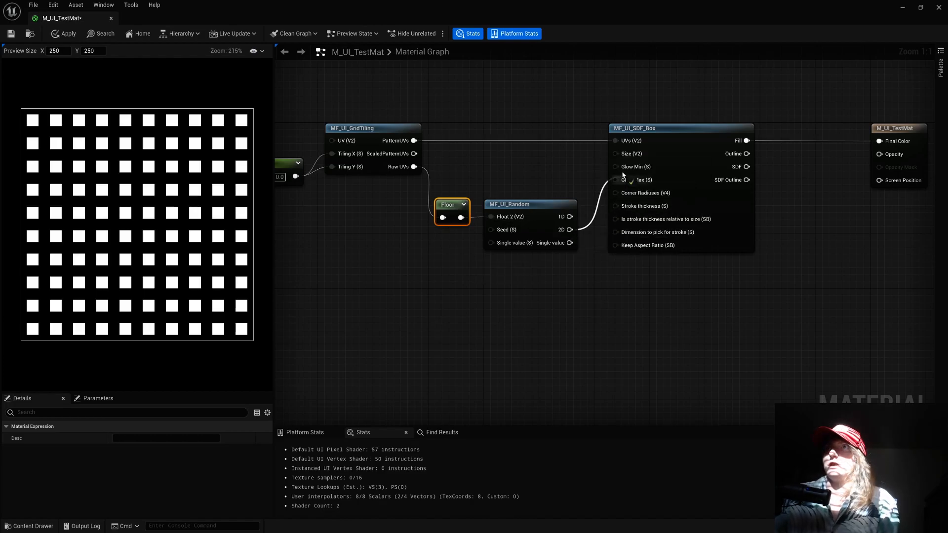
pyautogui.click(574, 185)
pyautogui.moveTo(570, 230); pyautogui.dragTo(616, 194)
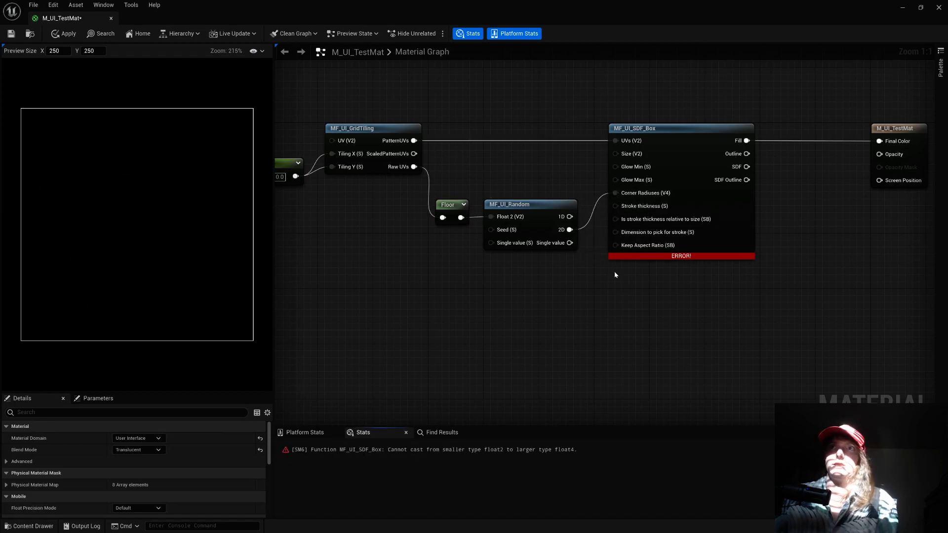
pyautogui.moveTo(570, 216); pyautogui.dragTo(616, 194)
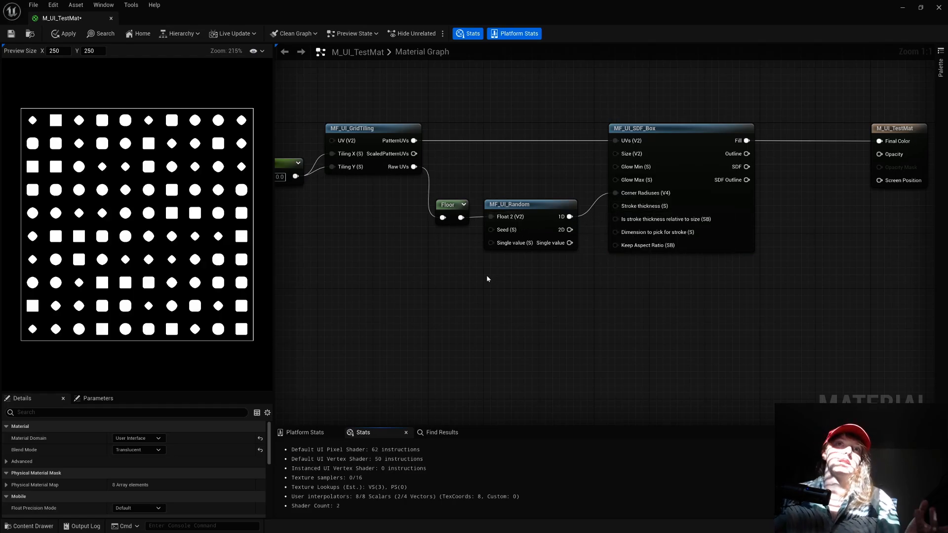
# - Try the random 1D output on Stroke thickness with Outline as Final Color, and restore the Fill-to-Final Color and 2D-to-Size connections
pyautogui.keyDown('ctrl'); pyautogui.moveTo(612, 196); pyautogui.dragTo(617, 206); pyautogui.keyUp('ctrl')
pyautogui.moveTo(898, 152); pyautogui.dragTo(879, 141)
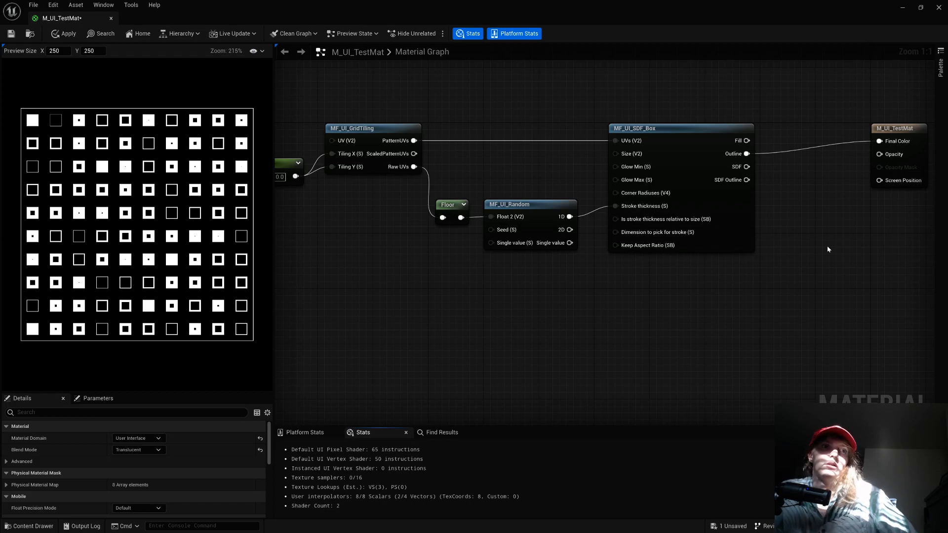
pyautogui.moveTo(747, 141); pyautogui.dragTo(880, 141)
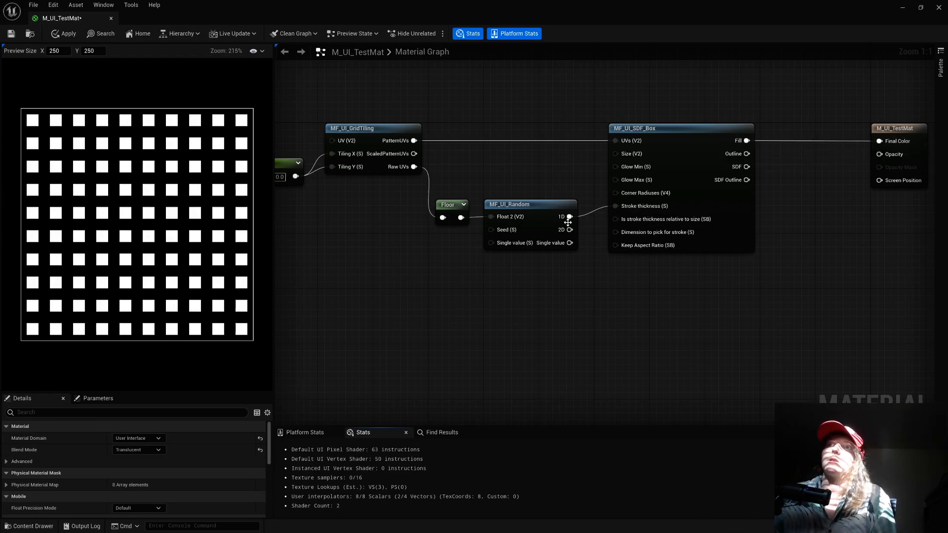
pyautogui.moveTo(570, 229); pyautogui.dragTo(616, 154)
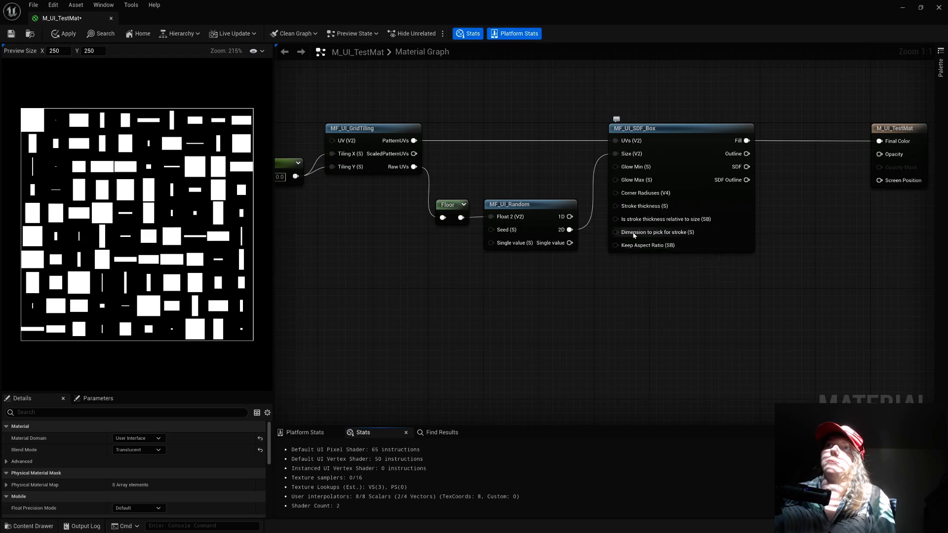
# - Move the constant, MF_UI_GridTiling and Floor nodes farther back in the graph to make room before MF_UI_Random
pyautogui.moveTo(629, 261); pyautogui.dragTo(728, 265, button='right')
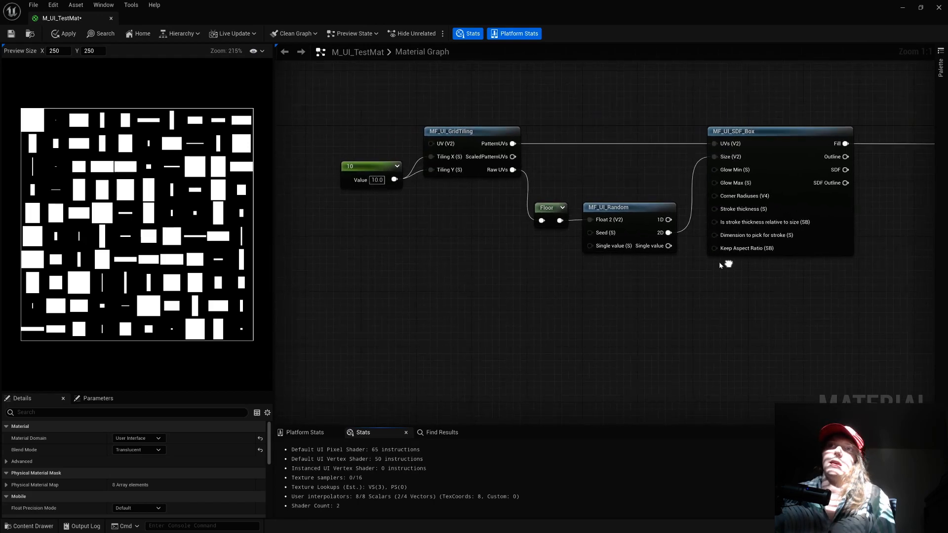
pyautogui.moveTo(460, 220); pyautogui.dragTo(345, 148)
pyautogui.moveTo(486, 140); pyautogui.dragTo(396, 141)
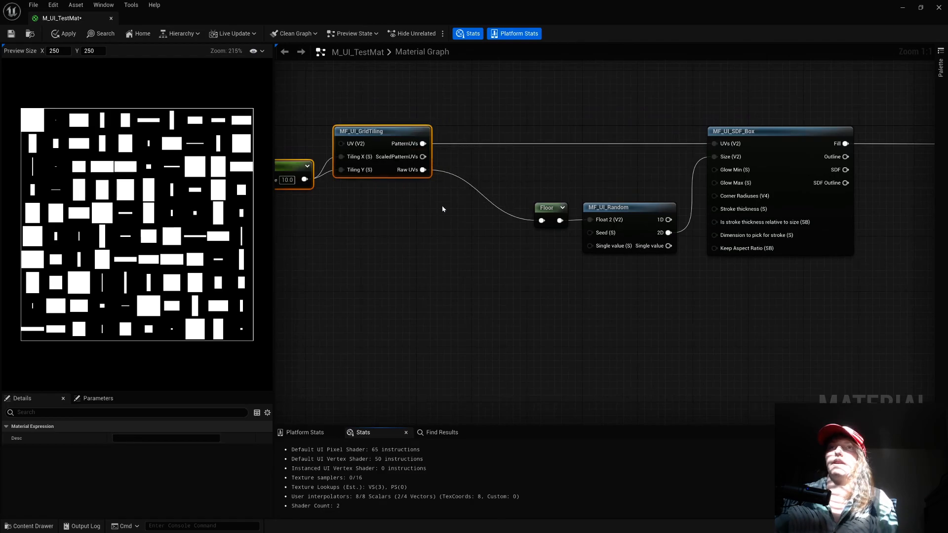
pyautogui.moveTo(442, 207); pyautogui.dragTo(507, 193, button='right')
pyautogui.moveTo(603, 192); pyautogui.dragTo(535, 192)
# - Add a constant with the value 0.1 and connect it to the Seed input of MF_UI_Random
pyautogui.click(562, 232)
pyautogui.click(559, 229)
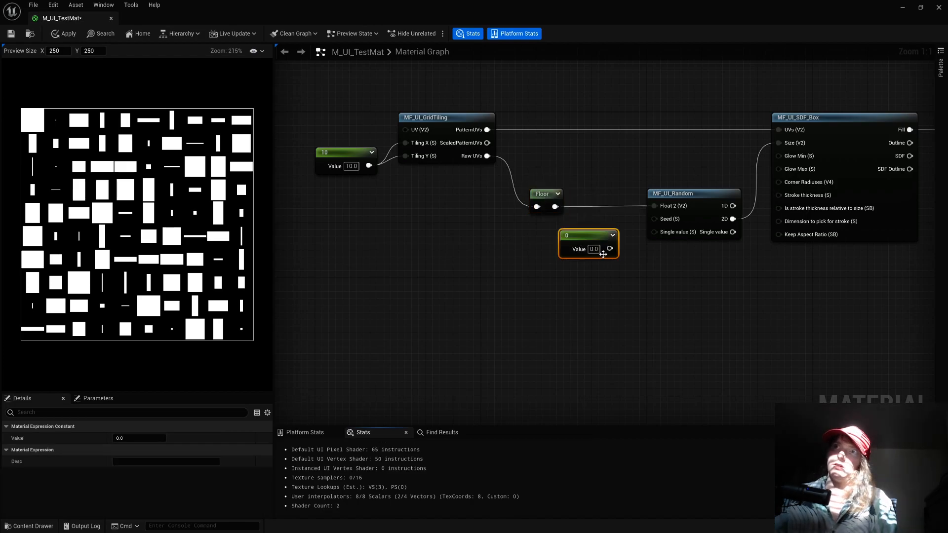
pyautogui.write('0.1')
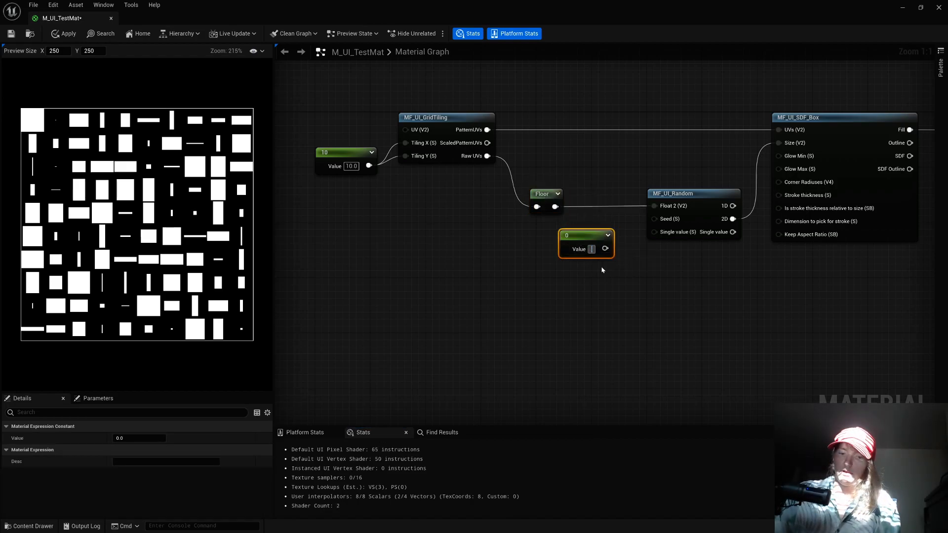
pyautogui.moveTo(609, 249); pyautogui.dragTo(653, 226)
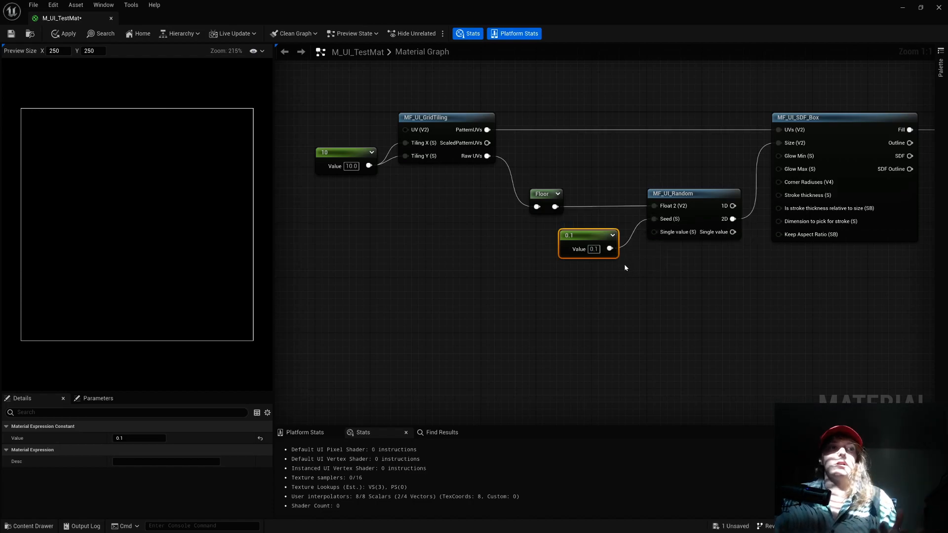
# - Delete the constant connected to the Seed input of MF_UI_Random
pyautogui.moveTo(516, 227); pyautogui.dragTo(665, 285)
pyautogui.click(528, 227)
pyautogui.moveTo(527, 230); pyautogui.dragTo(632, 289)
pyautogui.press('Delete')
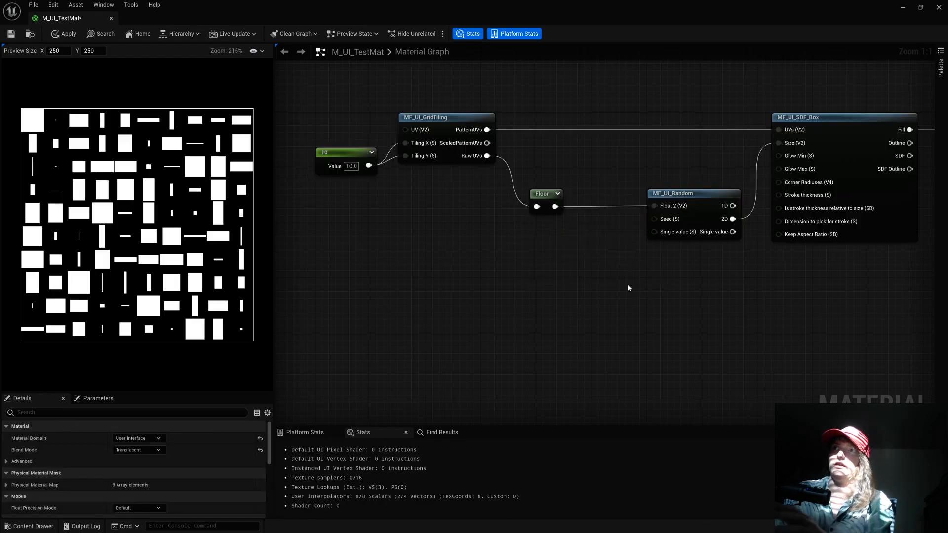
# - Add MF_UI_TimeDisplace from MaterialFunctions/Time, connecting Floor's output to its Value and its Result to Float 2 of MF_UI_Random
pyautogui.click(32, 526)
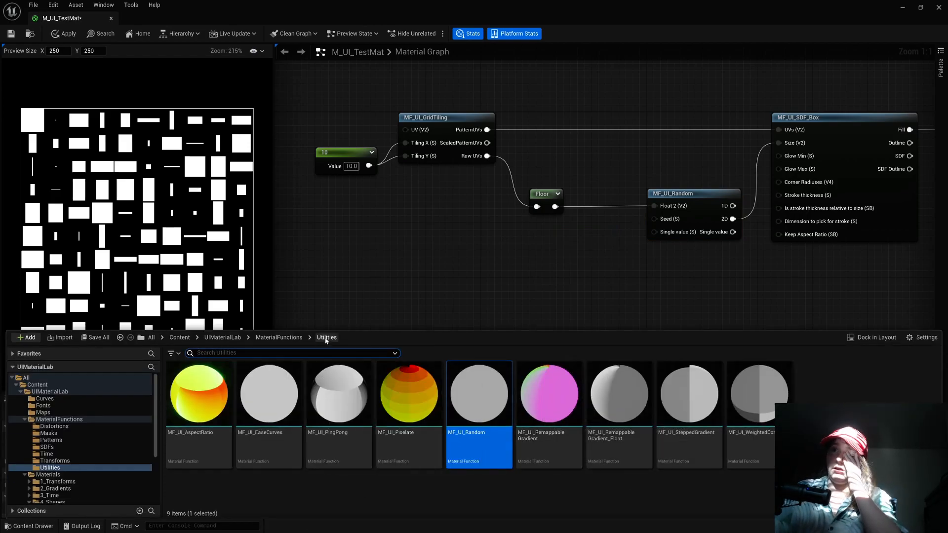
pyautogui.click(282, 337)
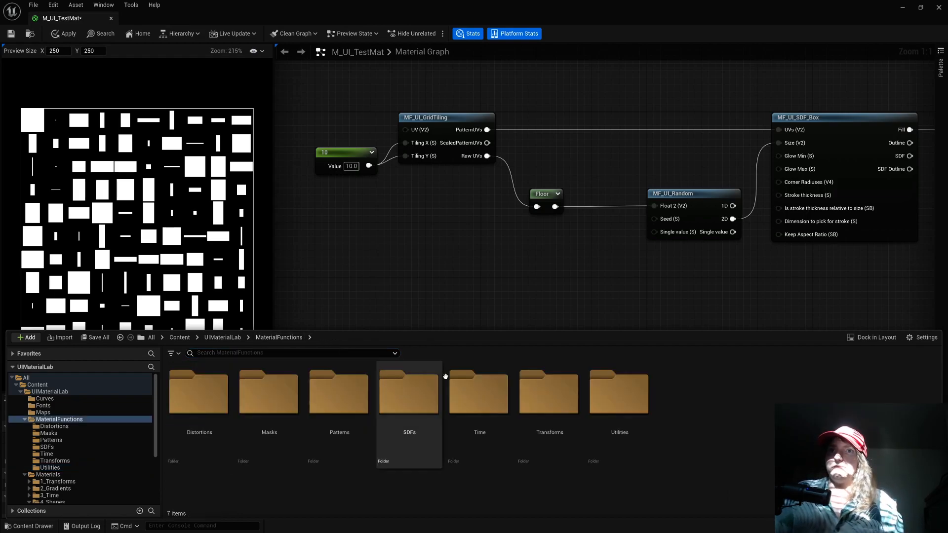
pyautogui.doubleClick(497, 409)
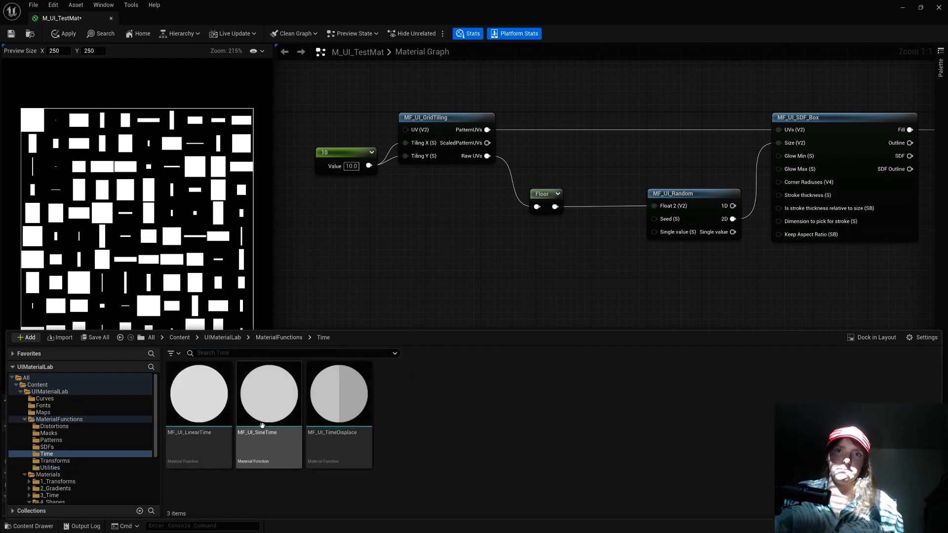
pyautogui.moveTo(334, 415); pyautogui.dragTo(654, 206)
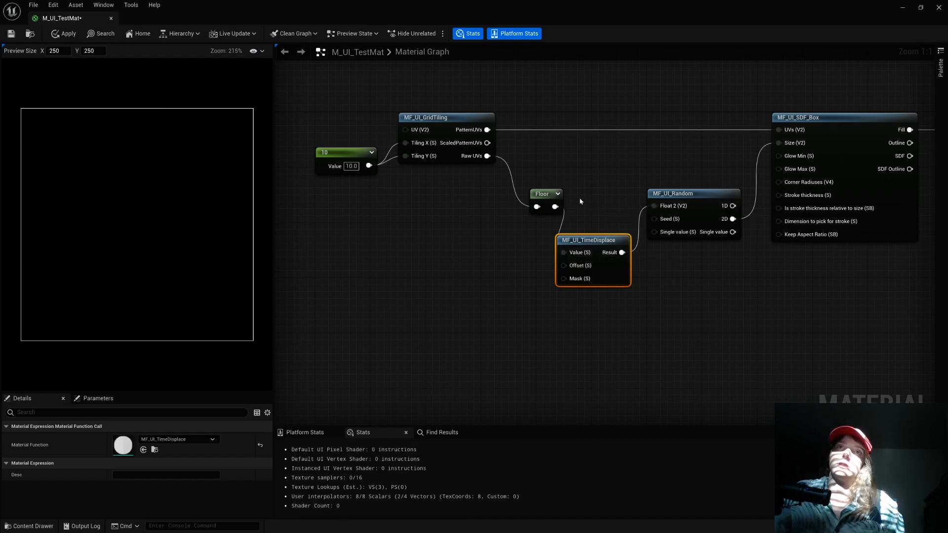
# - Move Floor and MF_UI_TimeDisplace farther from MF_UI_Random, and connect Floor's output directly to the Float 2 input
pyautogui.moveTo(527, 198); pyautogui.dragTo(499, 198)
pyautogui.moveTo(598, 261)
pyautogui.mouseDown()
pyautogui.moveTo(591, 214)
pyautogui.moveTo(583, 262)
pyautogui.mouseUp()
pyautogui.moveTo(528, 207); pyautogui.dragTo(659, 209)
pyautogui.moveTo(585, 240); pyautogui.dragTo(578, 241)
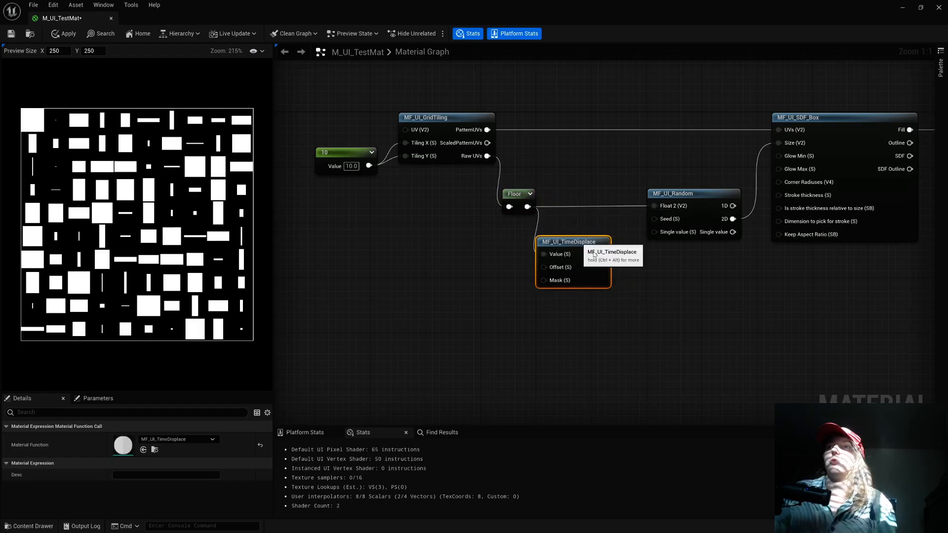
# - Add a Time node and rewire MF_UI_TimeDisplace, freeing its Value input and connecting its Result to the Seed input of MF_UI_Random
pyautogui.keyDown('alt'); pyautogui.click(543, 254); pyautogui.keyUp('alt')
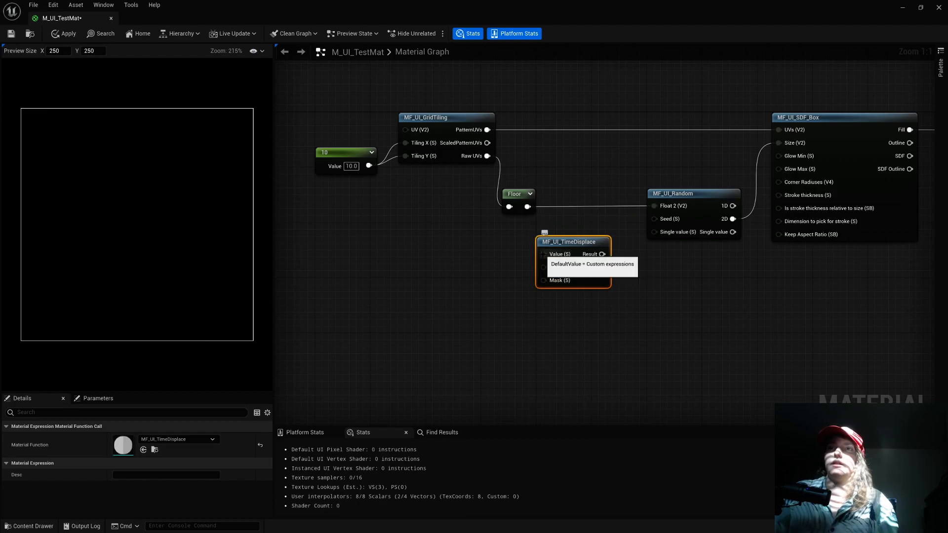
pyautogui.rightClick(469, 267)
pyautogui.write('time')
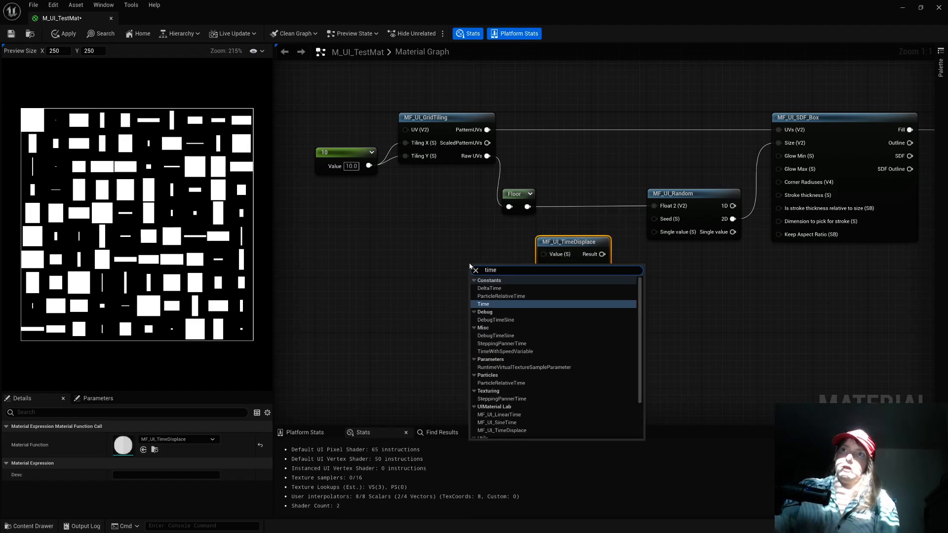
pyautogui.press('Return')
pyautogui.moveTo(655, 218); pyautogui.dragTo(602, 254)
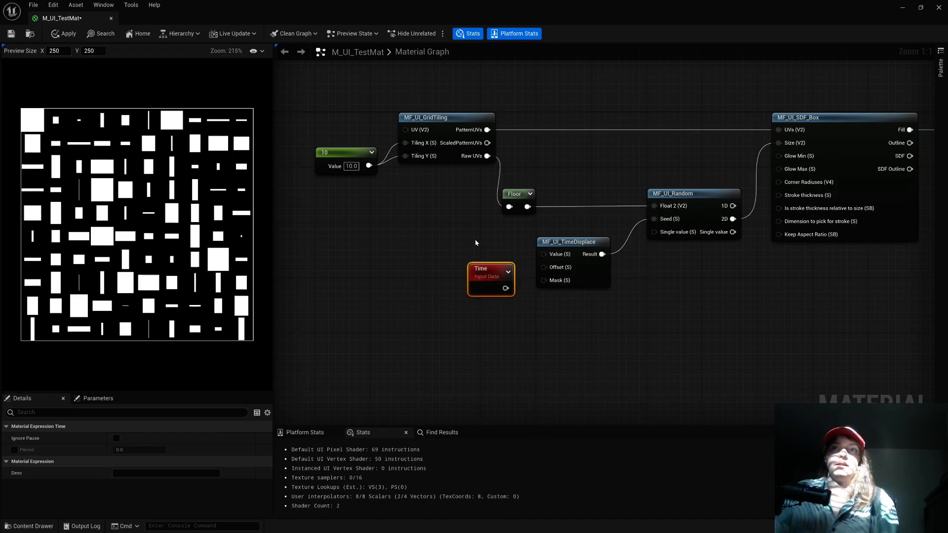
# - Replace the Time node with a new one placed farther from MF_UI_TimeDisplace, below the constant 10
pyautogui.press('Delete')
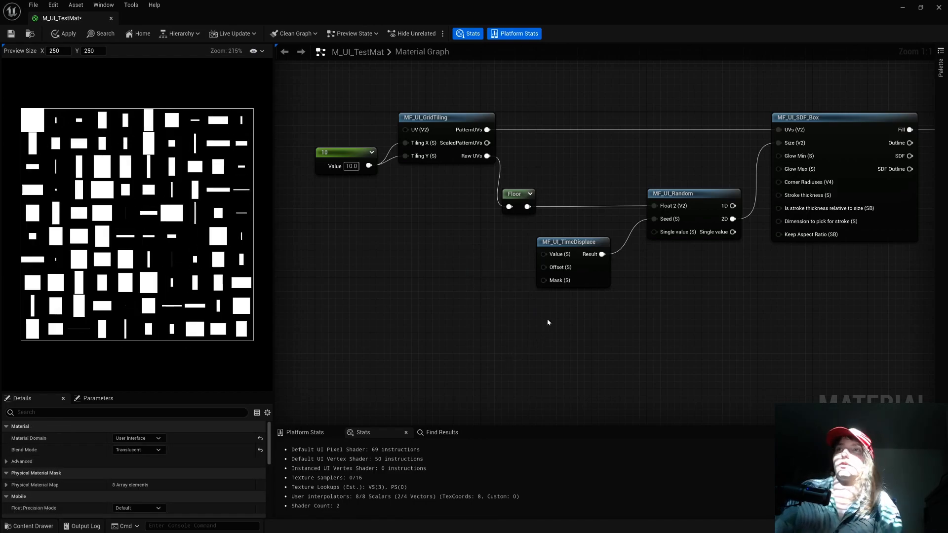
pyautogui.moveTo(446, 277); pyautogui.dragTo(499, 276, button='right')
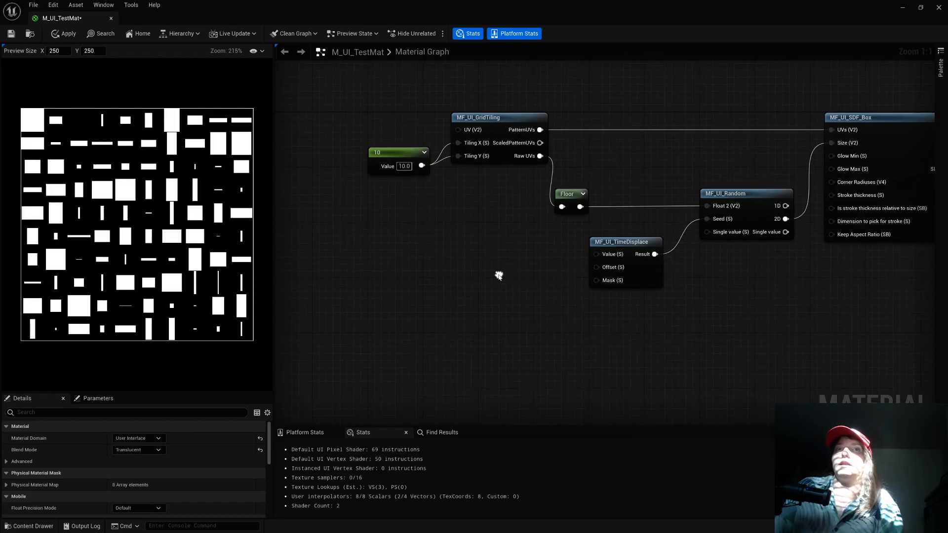
pyautogui.rightClick(403, 245)
pyautogui.write('time')
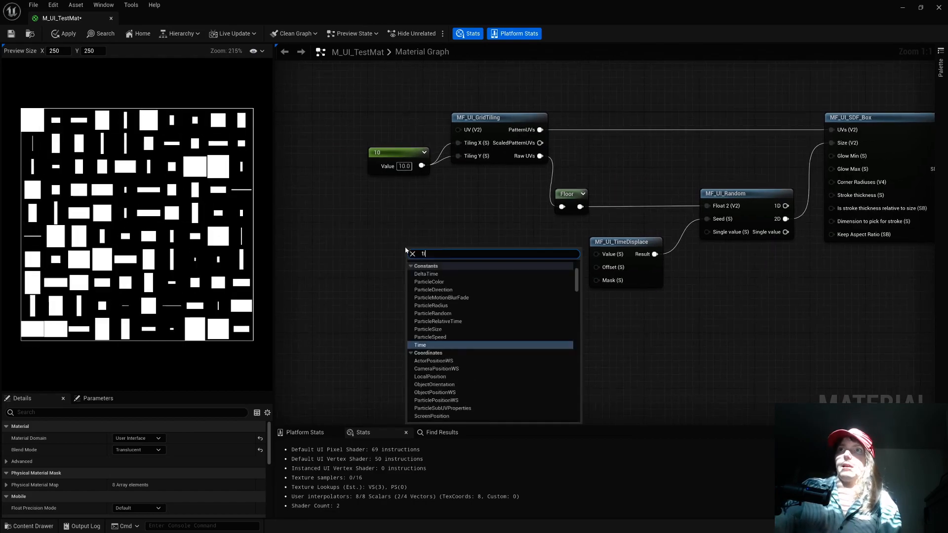
pyautogui.press('Return')
pyautogui.moveTo(425, 255); pyautogui.dragTo(414, 246)
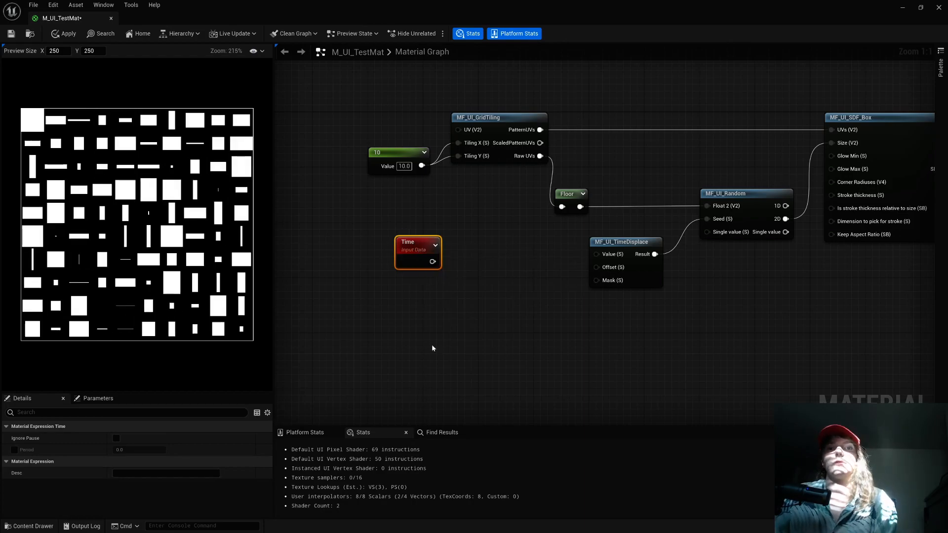
# - Add MF_UI_SteppedGradient from MaterialFunctions/Utilities, place it below the Time node, and start previewing it
pyautogui.click(30, 527)
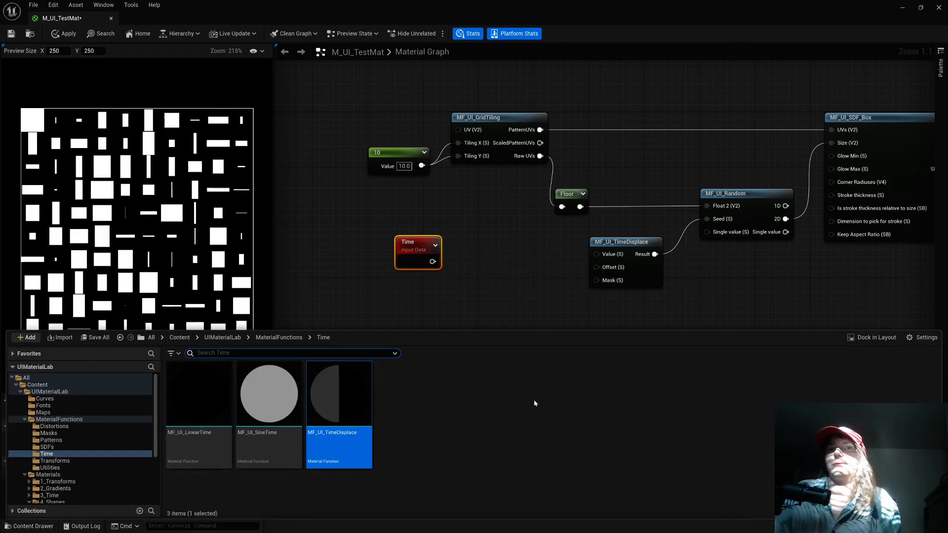
pyautogui.click(278, 338)
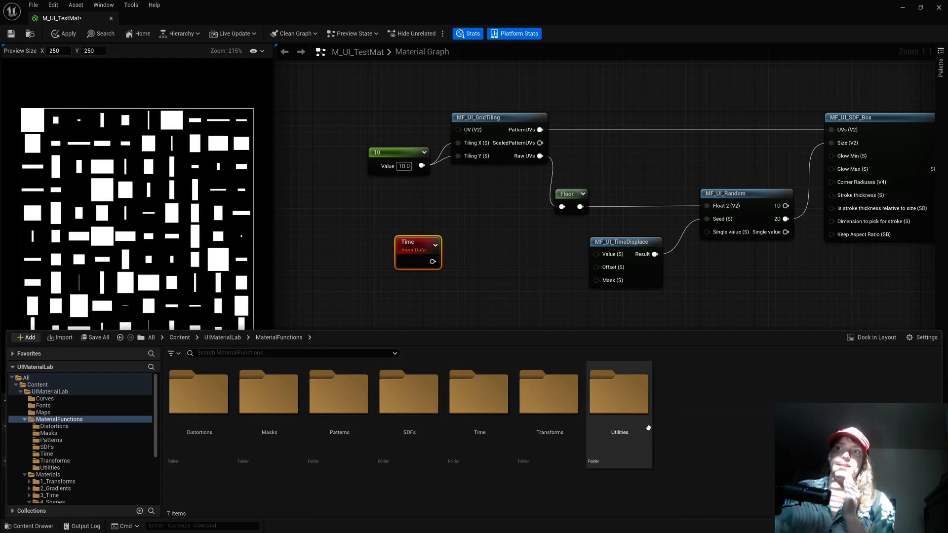
pyautogui.doubleClick(630, 410)
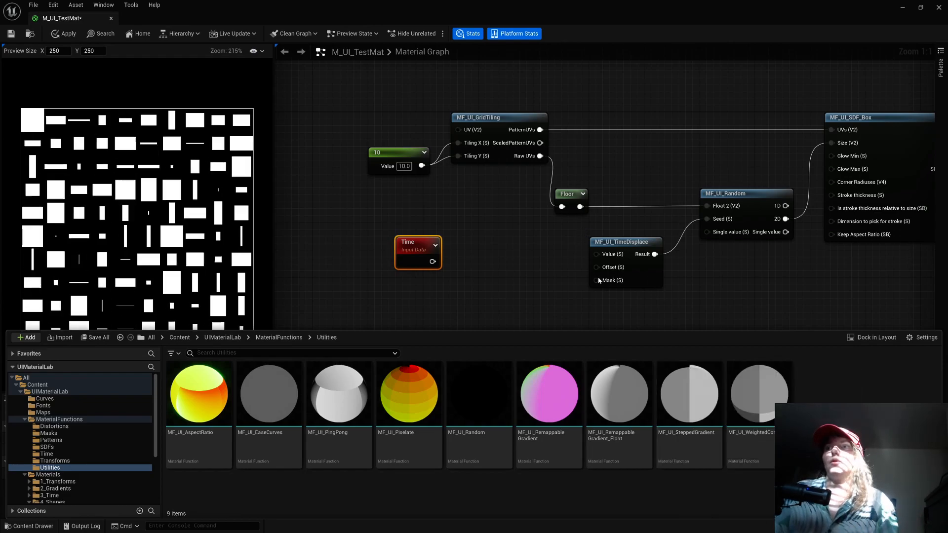
pyautogui.moveTo(679, 397); pyautogui.dragTo(488, 269)
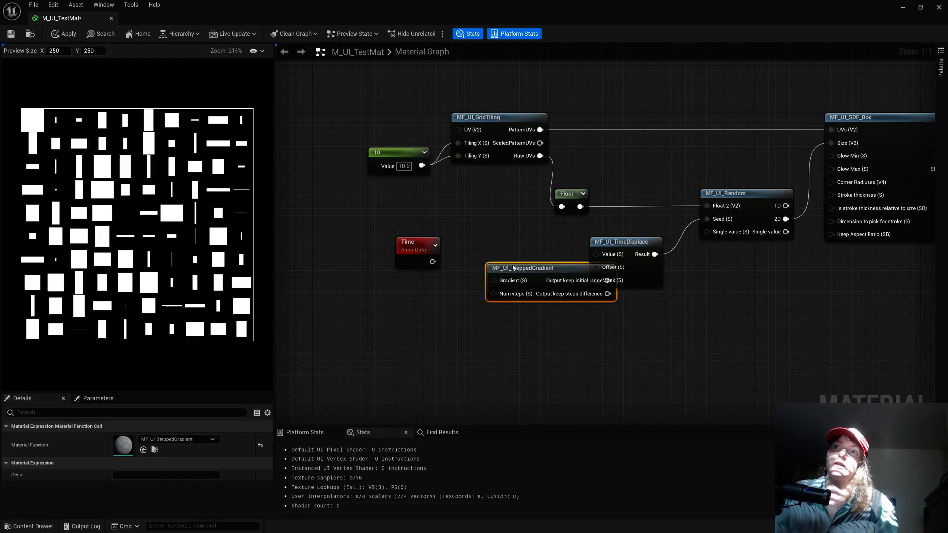
pyautogui.moveTo(546, 275); pyautogui.dragTo(475, 289)
pyautogui.rightClick(476, 290)
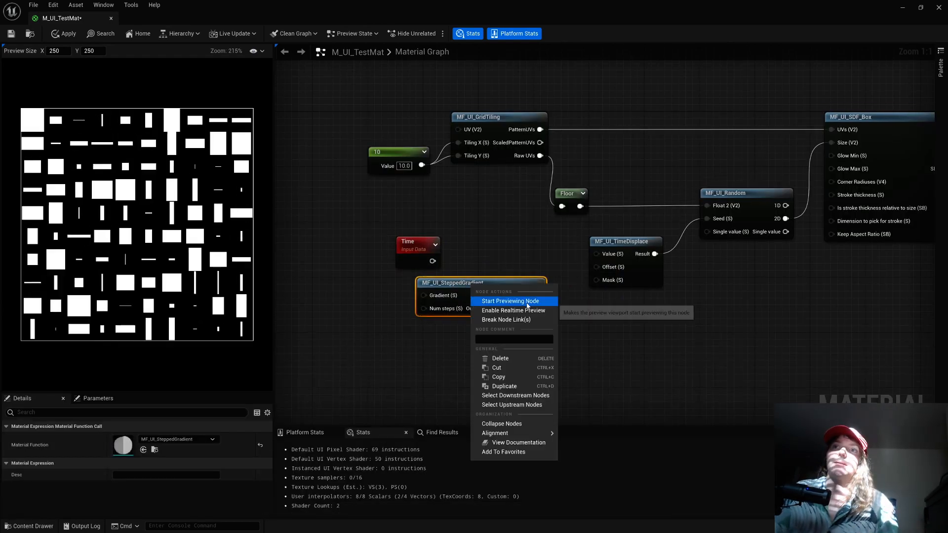
pyautogui.click(524, 302)
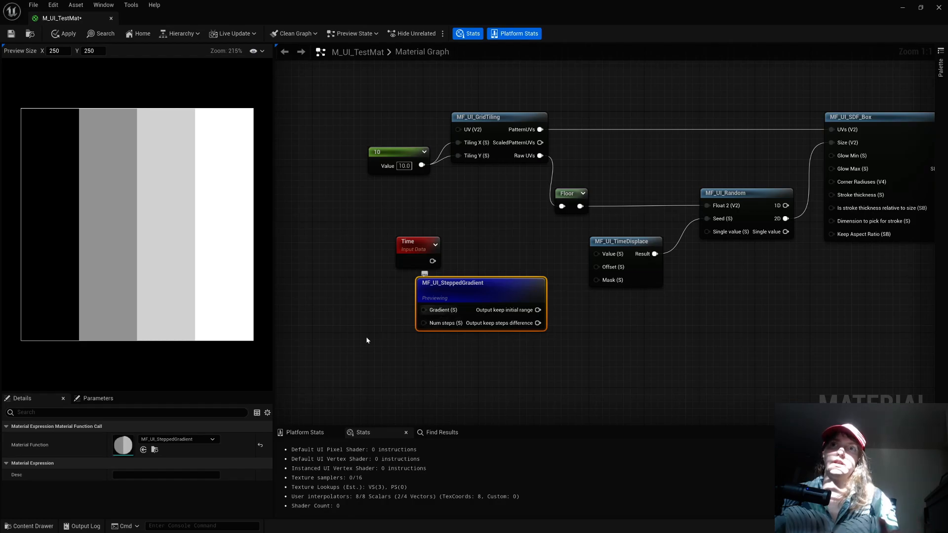
# - Try a new constant of 10 on the Num steps input of MF_UI_SteppedGradient, and disconnect it again
pyautogui.click(339, 335)
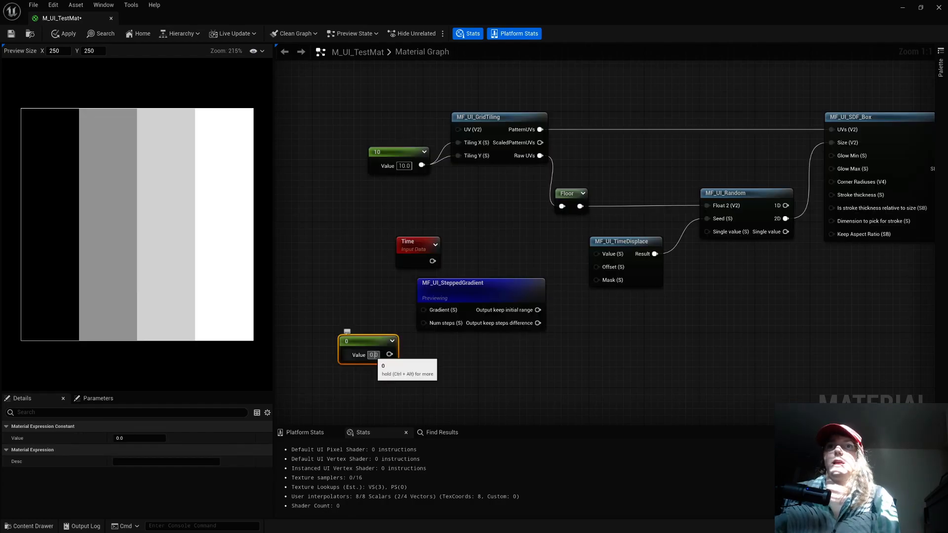
pyautogui.write('10')
pyautogui.press('Return')
pyautogui.moveTo(390, 354); pyautogui.dragTo(423, 323)
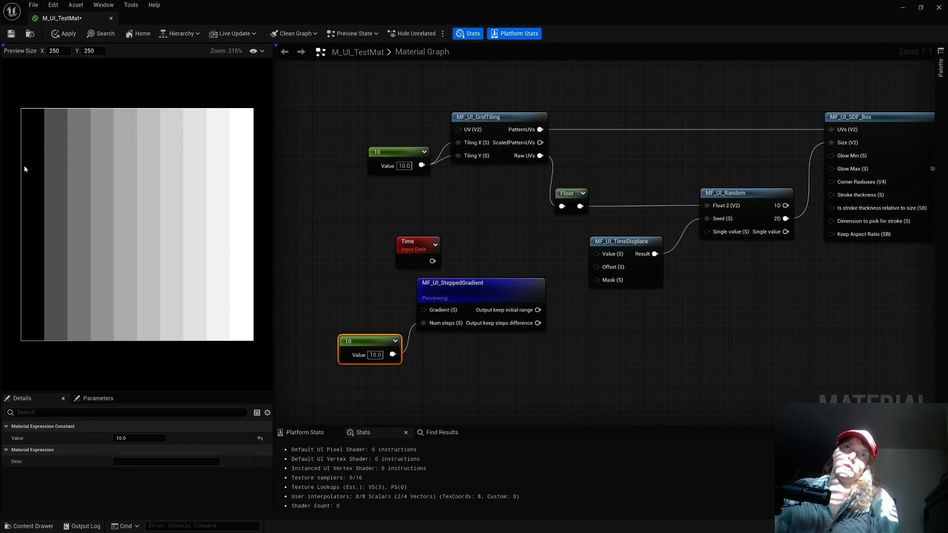
pyautogui.keyDown('alt'); pyautogui.click(424, 323); pyautogui.keyUp('alt')
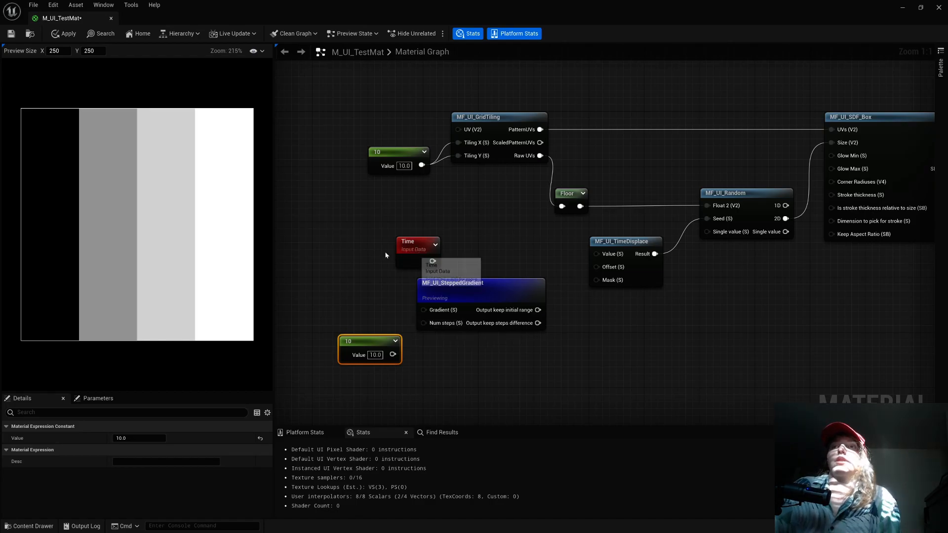
# - Line up Time and MF_UI_SteppedGradient, connecting Time to Gradient and Output keep initial range to the Value input of MF_UI_TimeDisplace
pyautogui.moveTo(393, 255); pyautogui.dragTo(339, 255)
pyautogui.moveTo(469, 291); pyautogui.dragTo(462, 242)
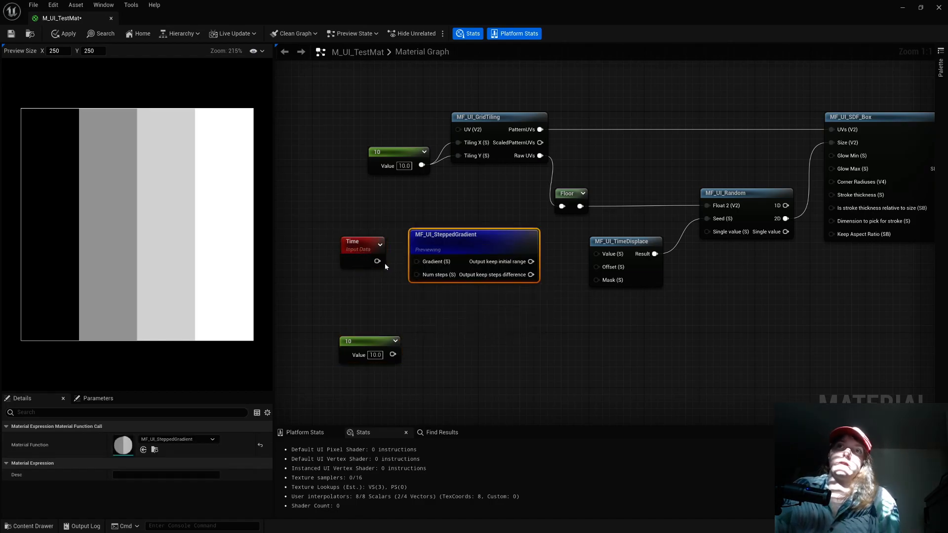
pyautogui.moveTo(377, 261); pyautogui.dragTo(417, 262)
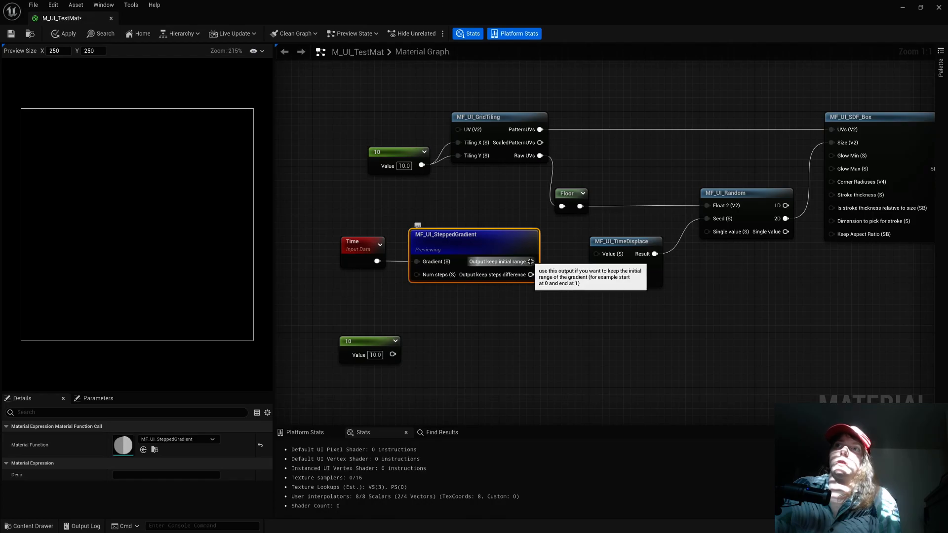
pyautogui.moveTo(531, 261); pyautogui.dragTo(599, 253)
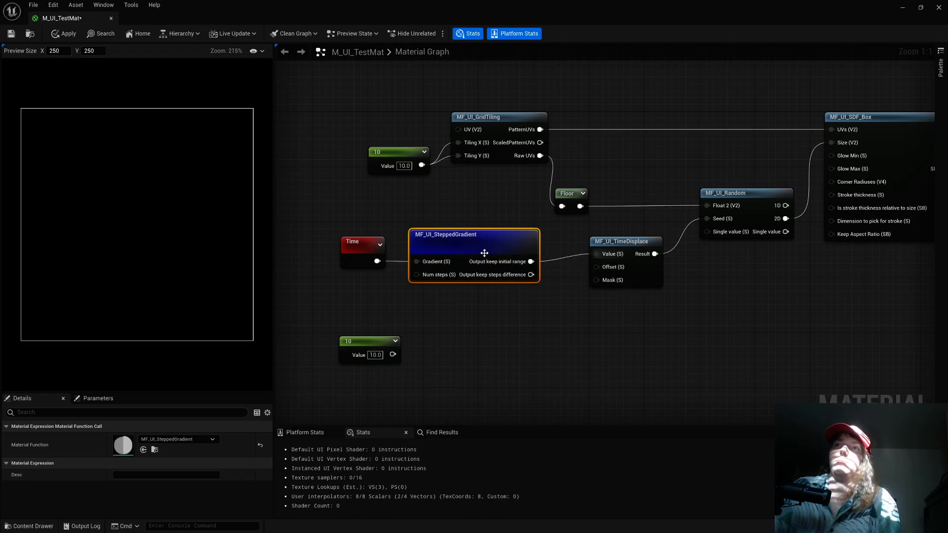
# - Stop previewing MF_UI_SteppedGradient and tidy the graph by deleting the unconnected constant 10 and aligning MF_UI_SteppedGradient with MF_UI_TimeDisplace
pyautogui.rightClick(466, 247)
pyautogui.click(518, 265)
pyautogui.moveTo(336, 324); pyautogui.dragTo(402, 374)
pyautogui.press('Delete')
pyautogui.moveTo(468, 241); pyautogui.dragTo(476, 256)
pyautogui.moveTo(623, 255); pyautogui.dragTo(623, 262)
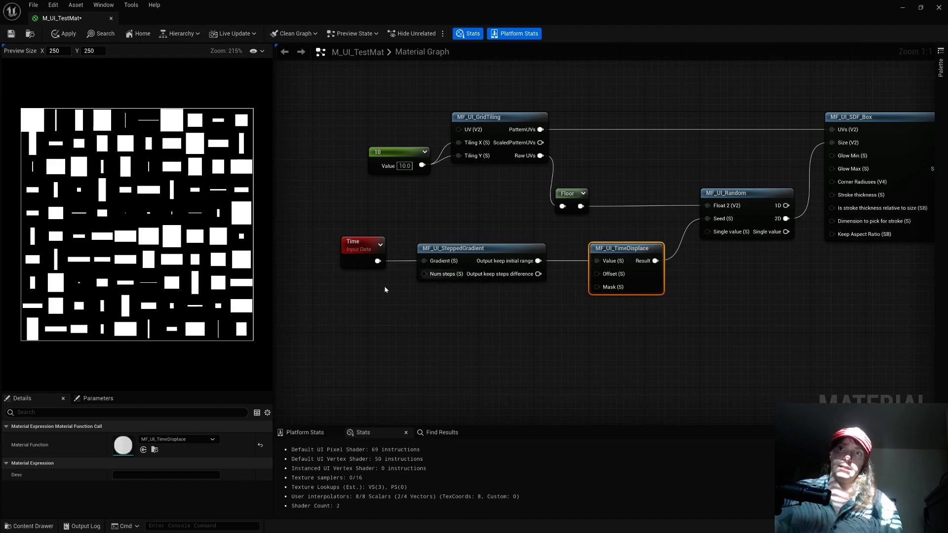
# - Add a constant with the value 2 and connect it to the Num steps input of MF_UI_SteppedGradient
pyautogui.click(348, 286)
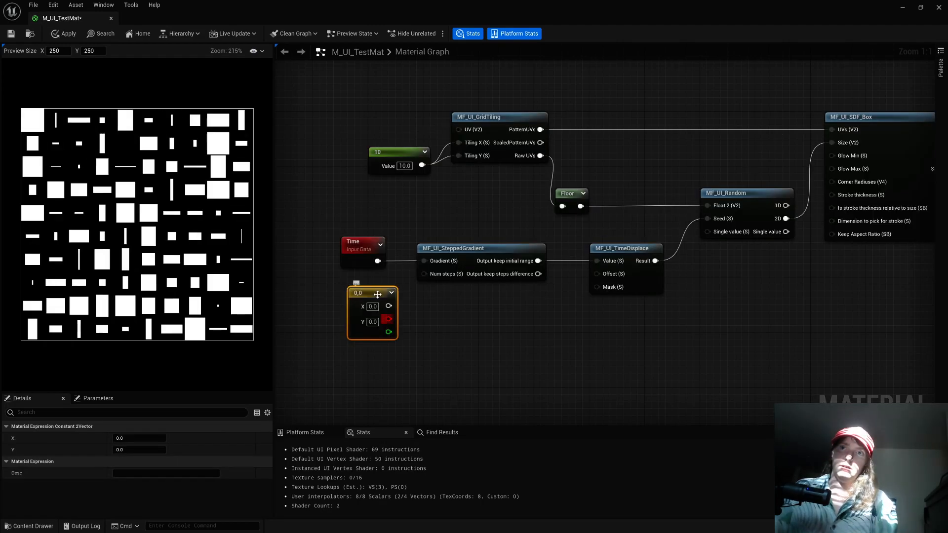
pyautogui.press('Delete')
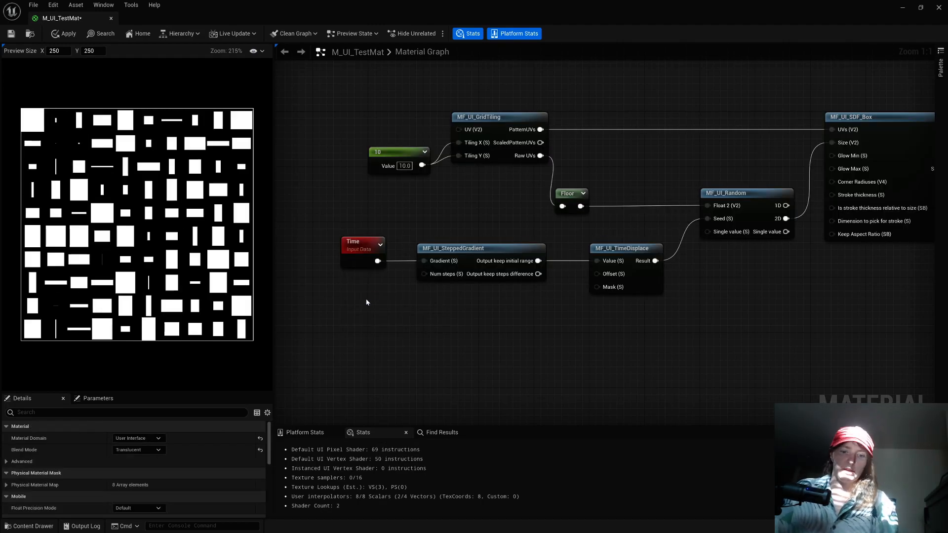
pyautogui.click(353, 295)
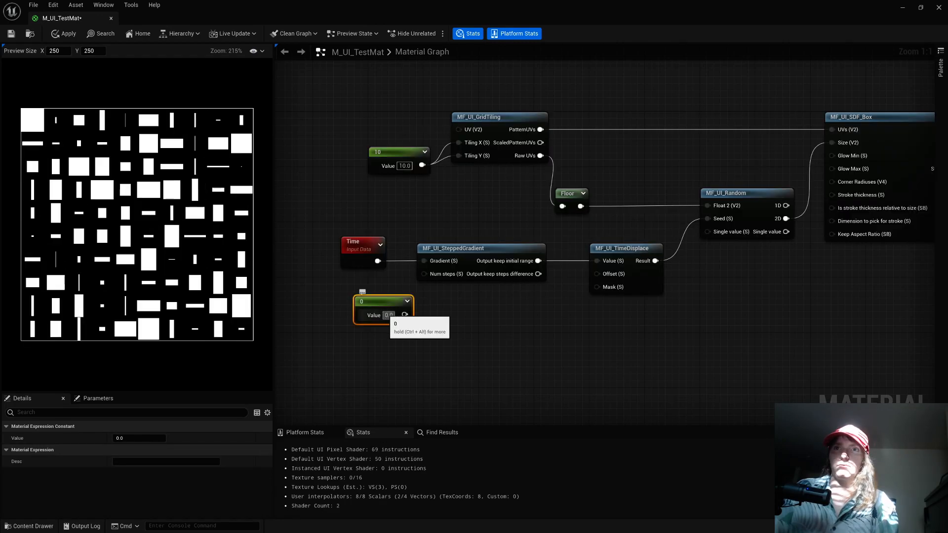
pyautogui.write('2')
pyautogui.click(434, 336)
pyautogui.moveTo(405, 314); pyautogui.dragTo(424, 274)
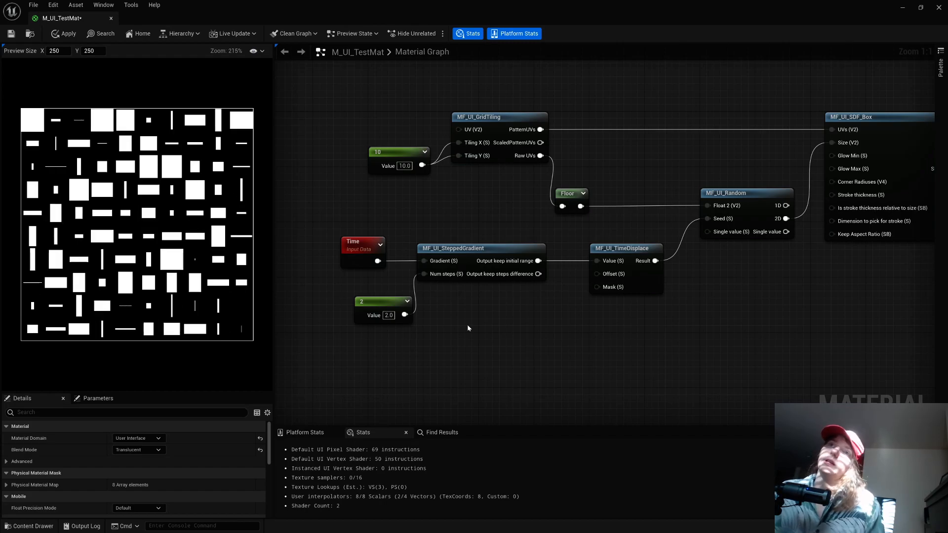
# - Connect MF_UI_Random's 1D output to Stroke thickness instead of 2D to Size on MF_UI_SDF_Box, and connect the box's Outline to Final Color
pyautogui.moveTo(852, 334); pyautogui.dragTo(719, 332, button='right')
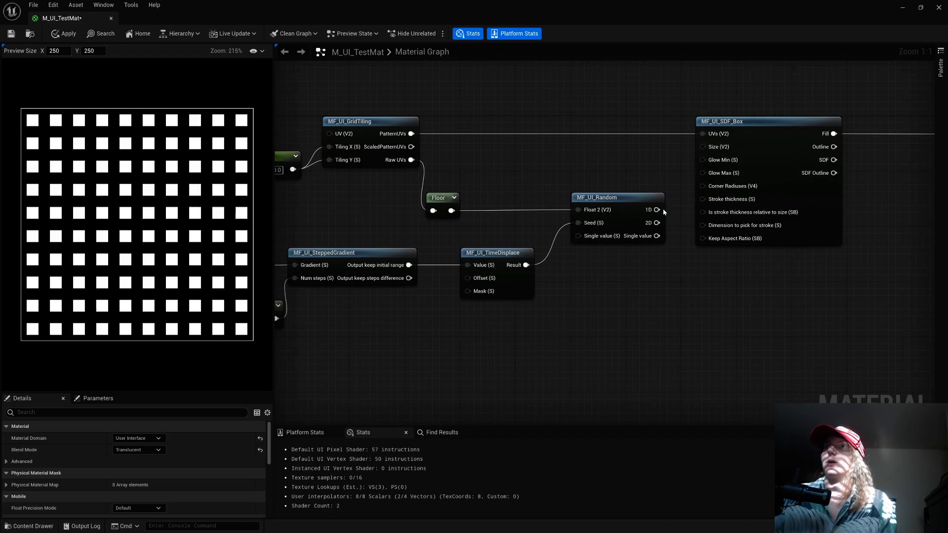
pyautogui.moveTo(656, 210); pyautogui.dragTo(707, 202)
pyautogui.moveTo(872, 186); pyautogui.dragTo(655, 197, button='right')
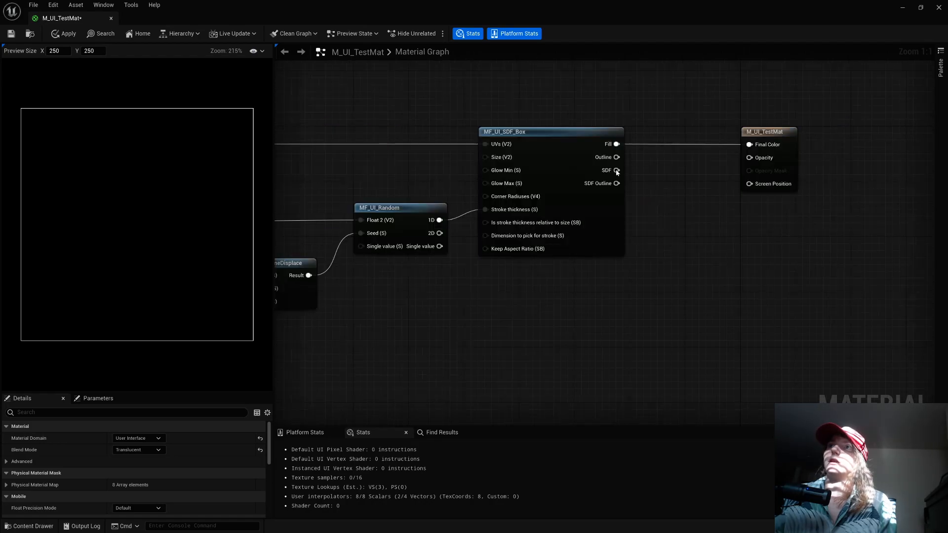
pyautogui.moveTo(617, 157); pyautogui.dragTo(749, 144)
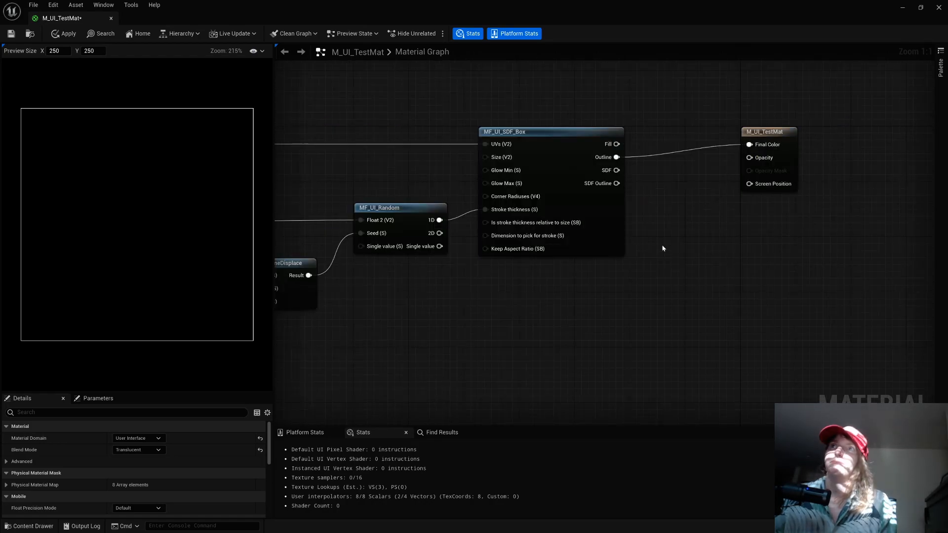
# - Disconnect MF_UI_SteppedGradient from the Value input of MF_UI_TimeDisplace
pyautogui.moveTo(559, 315); pyautogui.dragTo(852, 284, button='right')
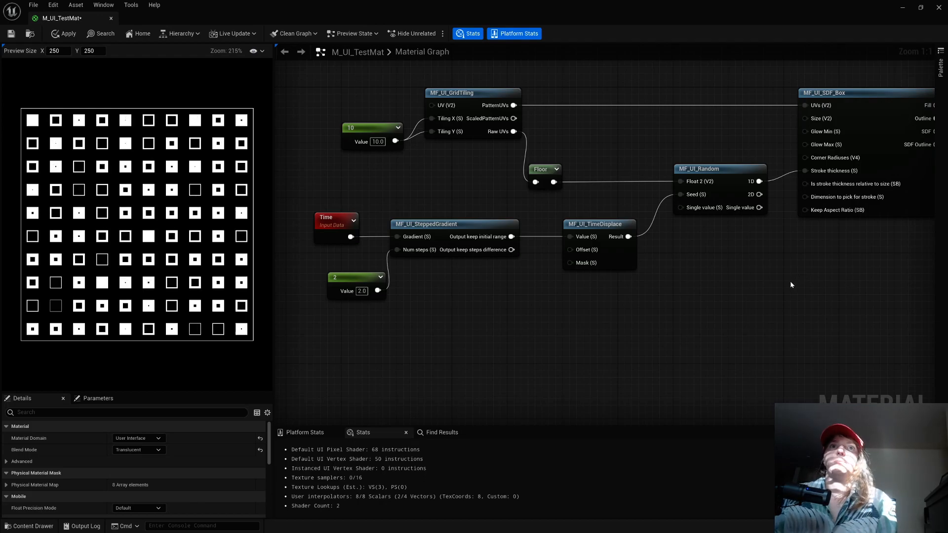
pyautogui.scroll(-1, 761, 295)
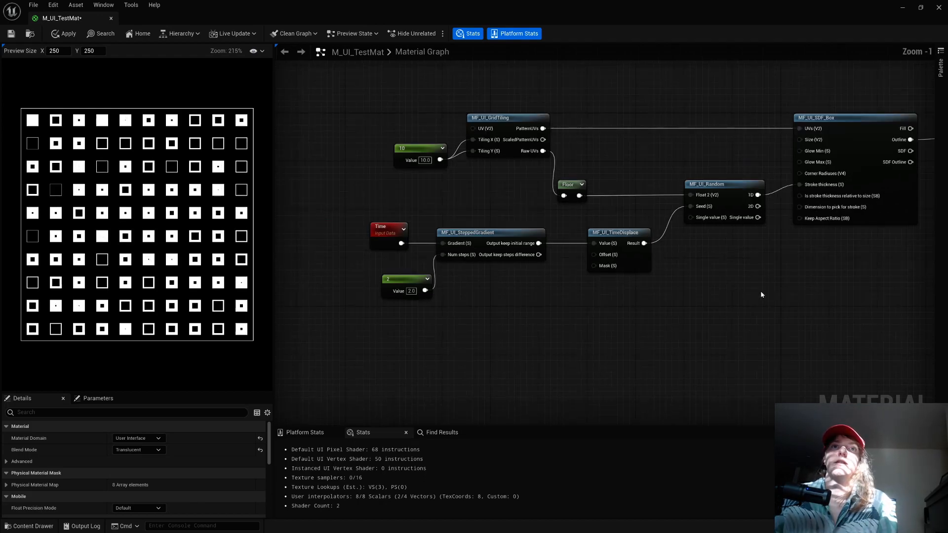
pyautogui.keyDown('alt'); pyautogui.click(595, 245); pyautogui.keyUp('alt')
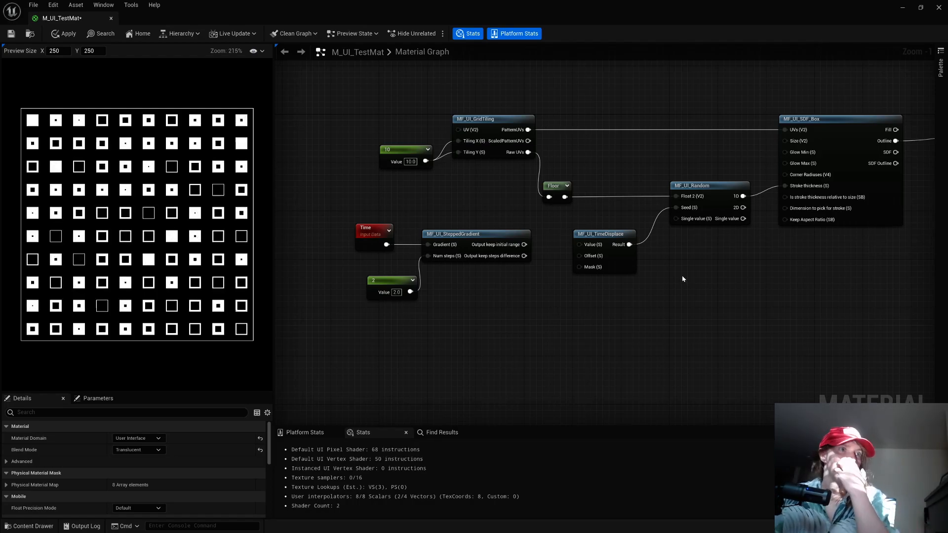
# - Add MF_UI_PingPong from MaterialFunctions/Utilities, connecting Time to its Value and its Result to the Seed input of MF_UI_Random
pyautogui.moveTo(727, 263); pyautogui.dragTo(706, 266, button='right')
pyautogui.click(30, 526)
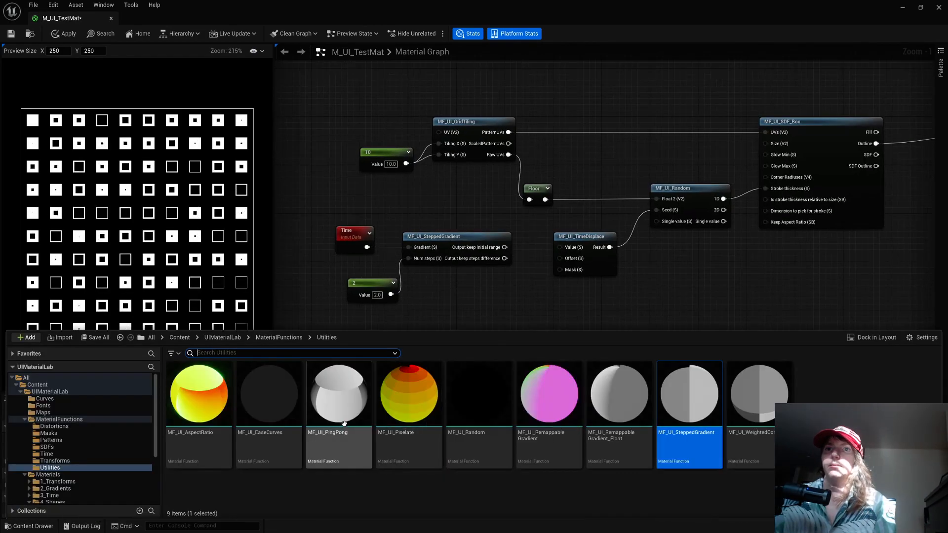
pyautogui.moveTo(584, 287); pyautogui.dragTo(562, 288)
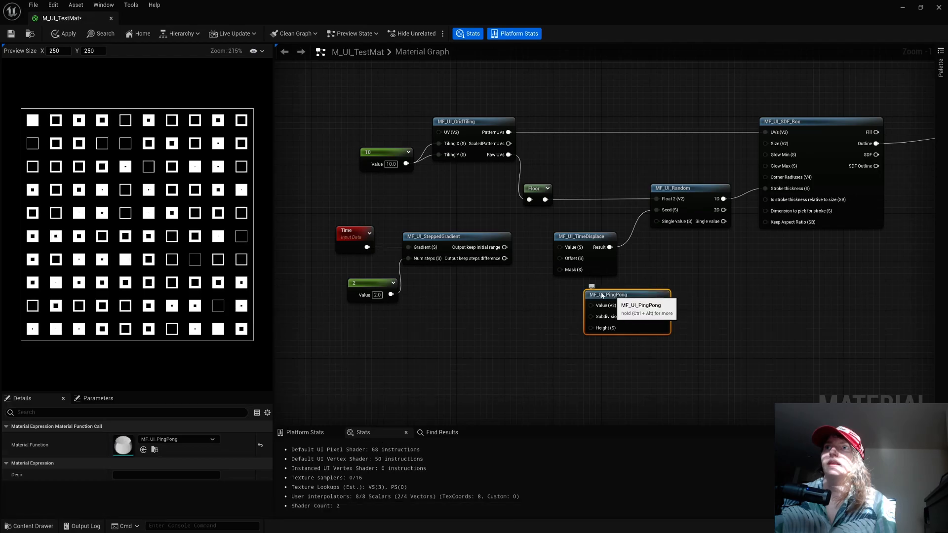
pyautogui.moveTo(638, 302); pyautogui.dragTo(657, 210)
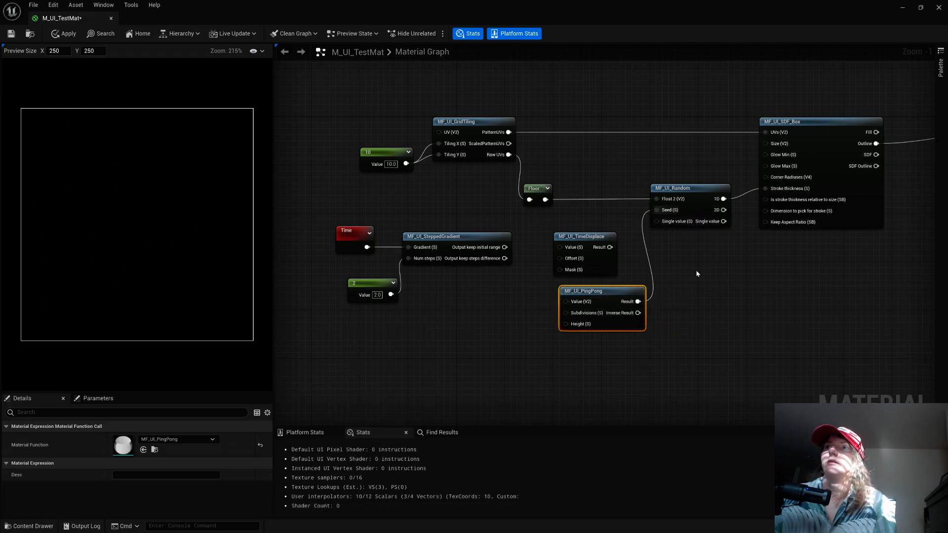
pyautogui.moveTo(626, 293); pyautogui.dragTo(620, 293)
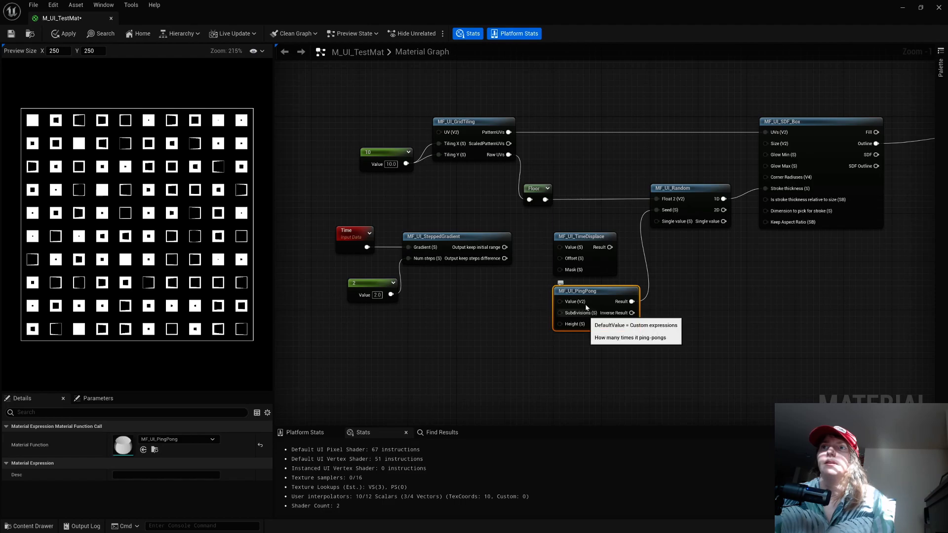
pyautogui.moveTo(366, 247); pyautogui.dragTo(560, 302)
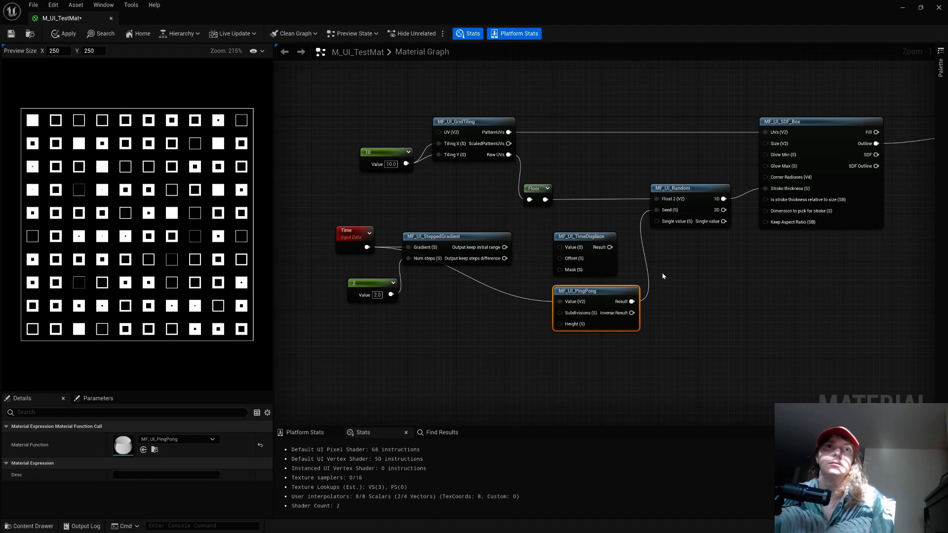
# - Connect MF_UI_TimeDisplace's Result to the Seed input of MF_UI_Random and delete the Time, MF_UI_PingPong, MF_UI_SteppedGradient and constant 2 nodes
pyautogui.moveTo(422, 316); pyautogui.dragTo(394, 261)
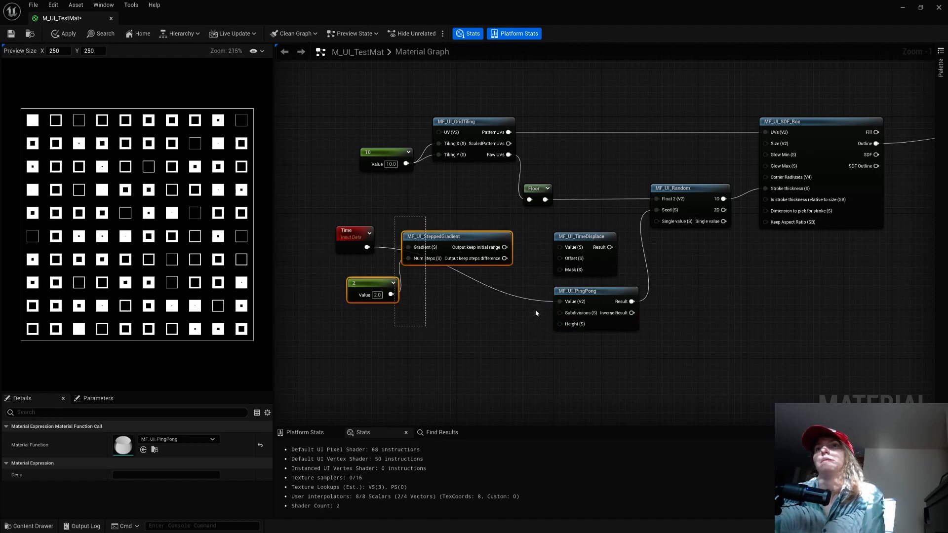
pyautogui.moveTo(610, 247); pyautogui.dragTo(656, 210)
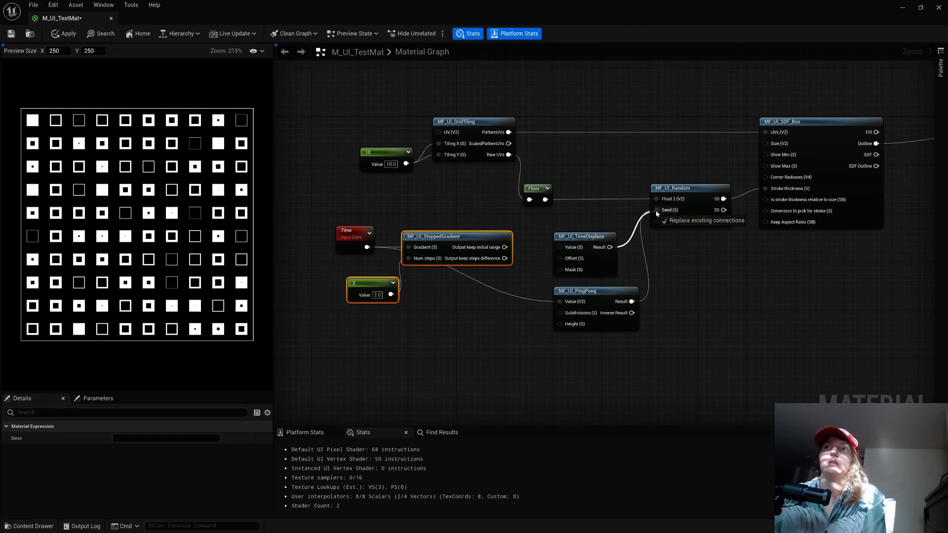
pyautogui.moveTo(532, 276); pyautogui.dragTo(745, 364)
pyautogui.press('Delete')
pyautogui.click(450, 261)
pyautogui.press('Delete')
pyautogui.click(369, 283)
pyautogui.press('Delete')
pyautogui.moveTo(329, 217); pyautogui.dragTo(408, 333)
pyautogui.press('Delete')
# - Connect a new constant of 1 to MF_UI_GridTiling's Tiling Y instead of 10, and ScaledPatternUVs to the UVs of MF_UI_SDF_Box
pyautogui.moveTo(449, 333); pyautogui.dragTo(279, 324, button='right')
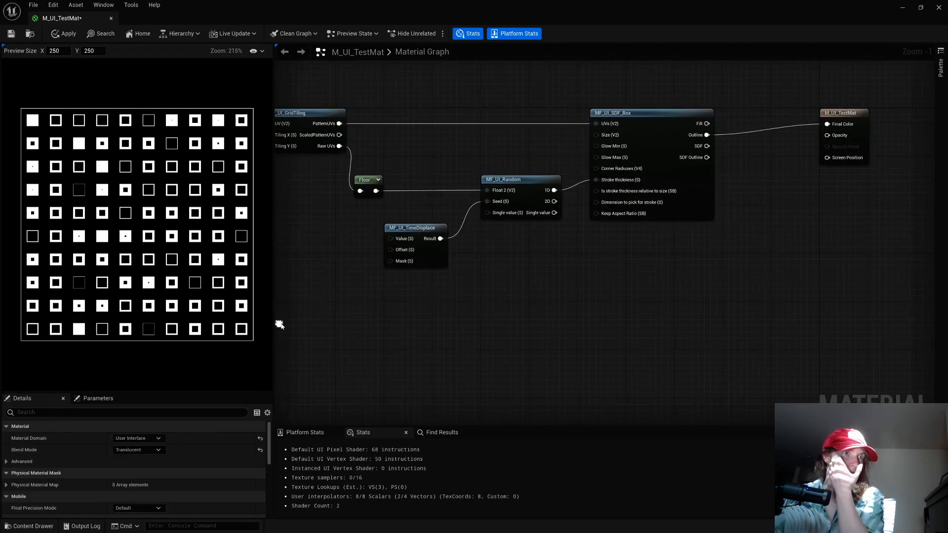
pyautogui.scroll(-1, 481, 316)
pyautogui.moveTo(609, 286); pyautogui.dragTo(678, 282, button='right')
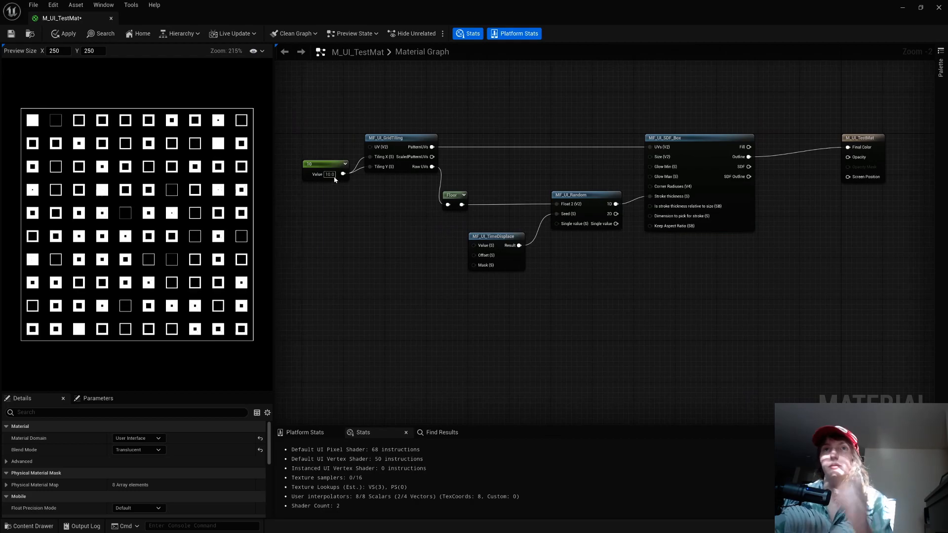
pyautogui.click(334, 176)
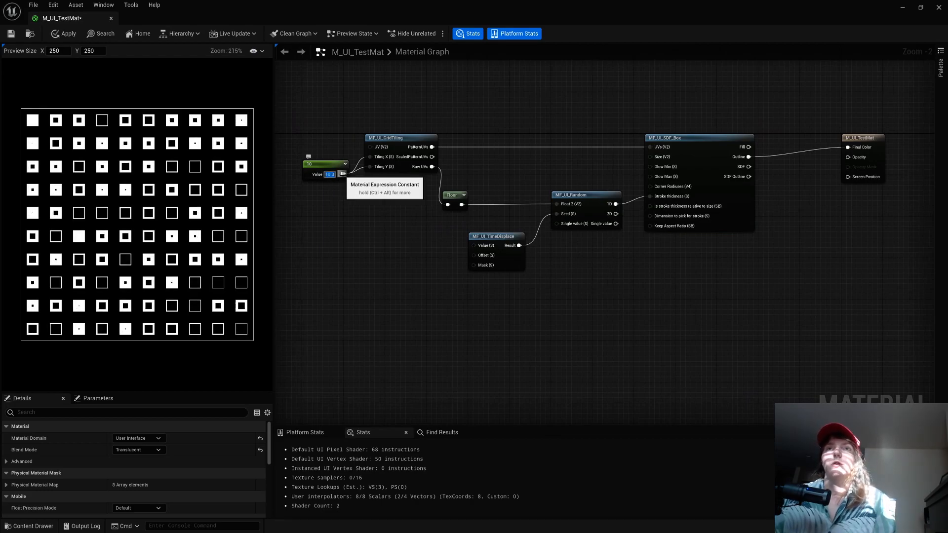
pyautogui.keyDown('alt'); pyautogui.click(343, 174); pyautogui.keyUp('alt')
pyautogui.moveTo(343, 174)
pyautogui.mouseDown()
pyautogui.moveTo(374, 161)
pyautogui.moveTo(342, 174)
pyautogui.mouseUp()
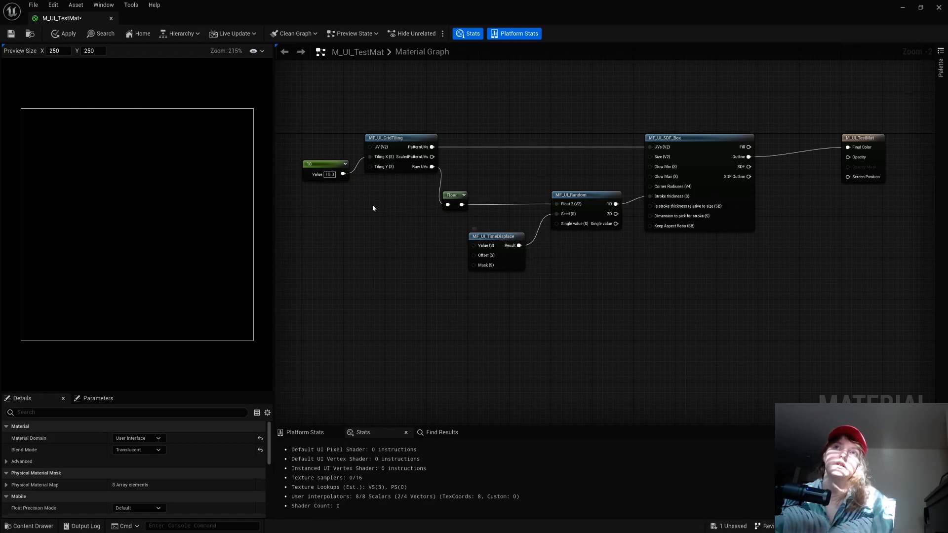
pyautogui.click(319, 197)
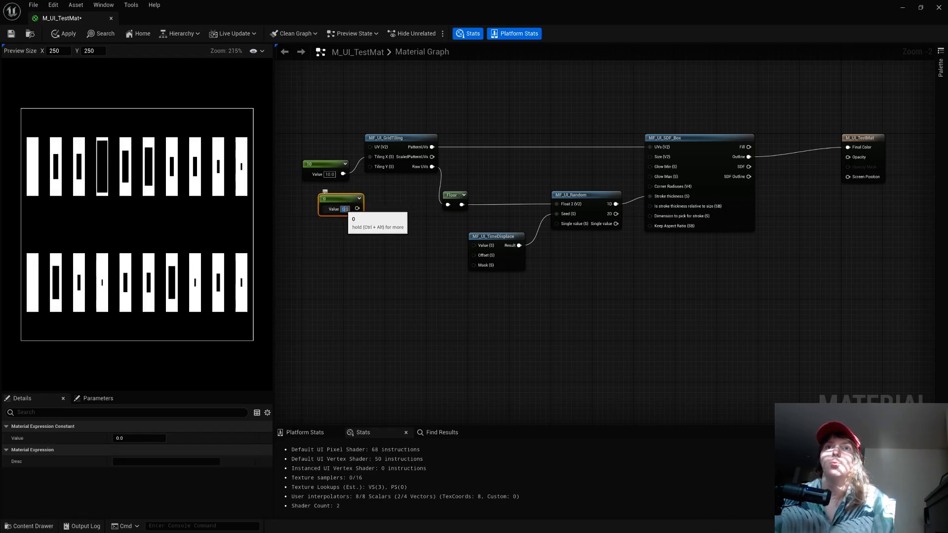
pyautogui.click(344, 209)
pyautogui.write('1')
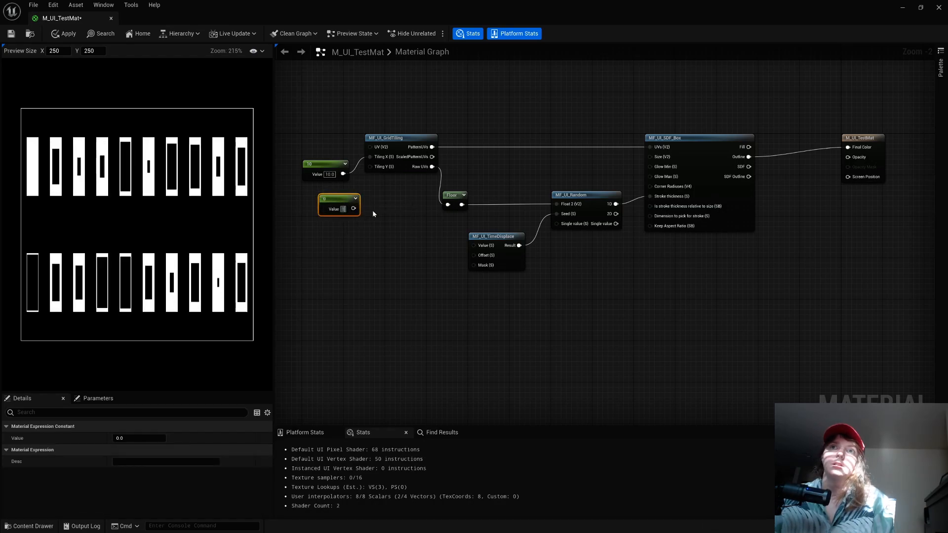
pyautogui.press('Return')
pyautogui.moveTo(357, 209); pyautogui.dragTo(651, 147)
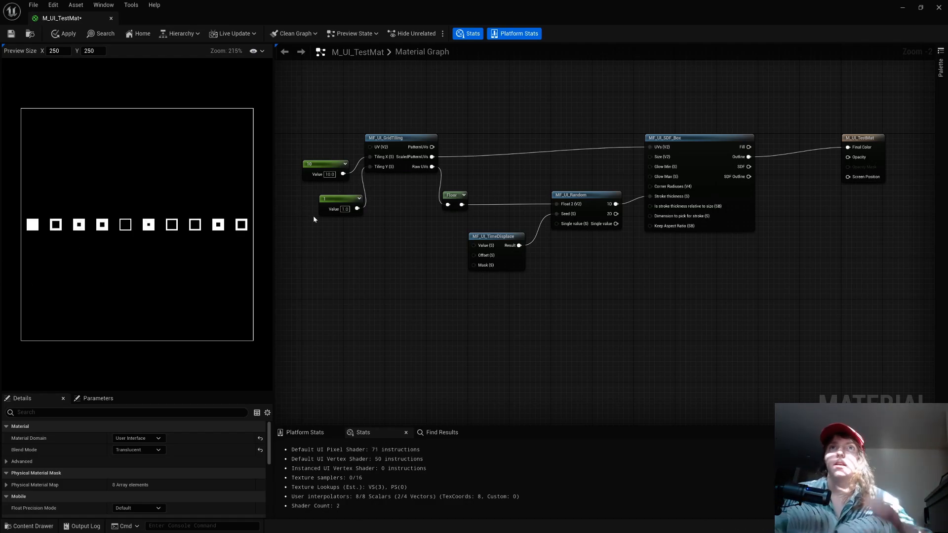
# - Tidy the graph by lining up the two constants with MF_UI_GridTiling and moving the Floor node closer to MF_UI_Random
pyautogui.moveTo(397, 138); pyautogui.dragTo(406, 133)
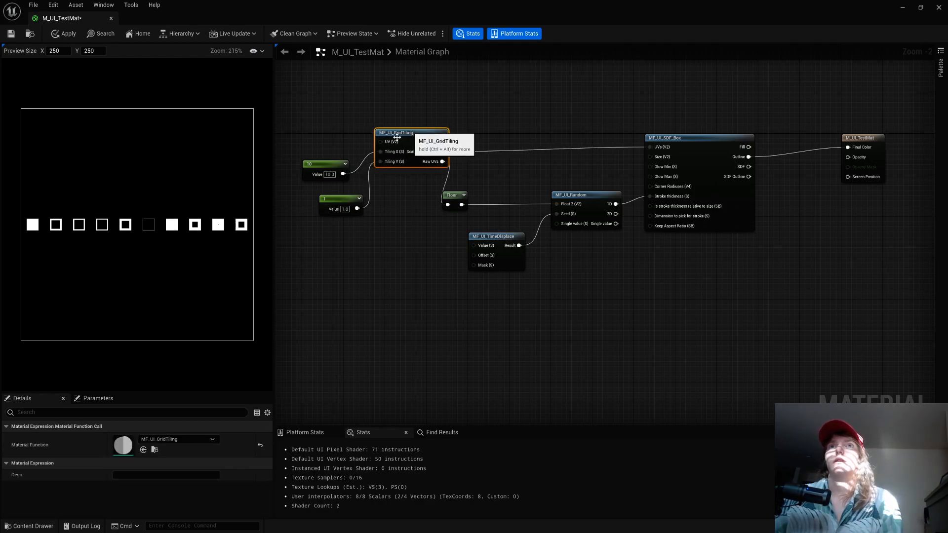
pyautogui.moveTo(326, 164); pyautogui.dragTo(326, 148)
pyautogui.moveTo(341, 201); pyautogui.dragTo(324, 183)
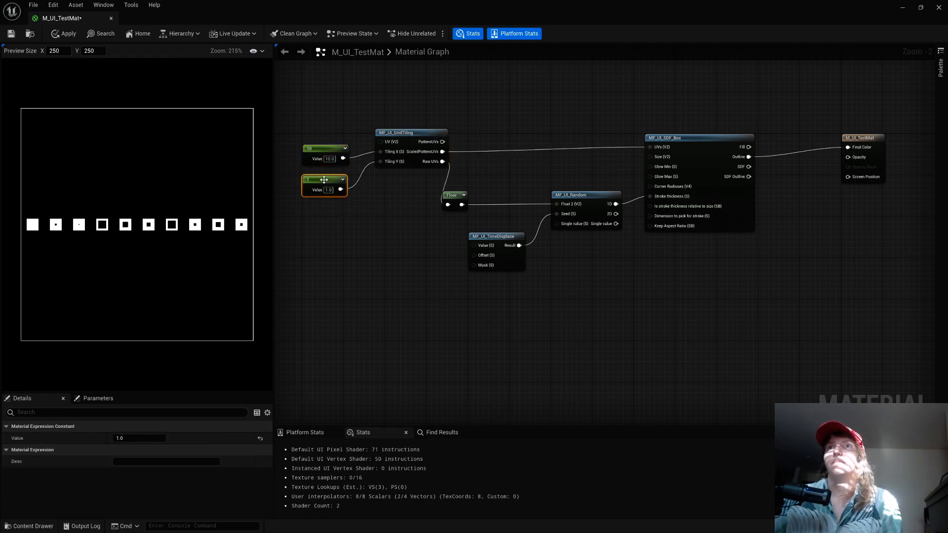
pyautogui.moveTo(450, 194); pyautogui.dragTo(481, 194)
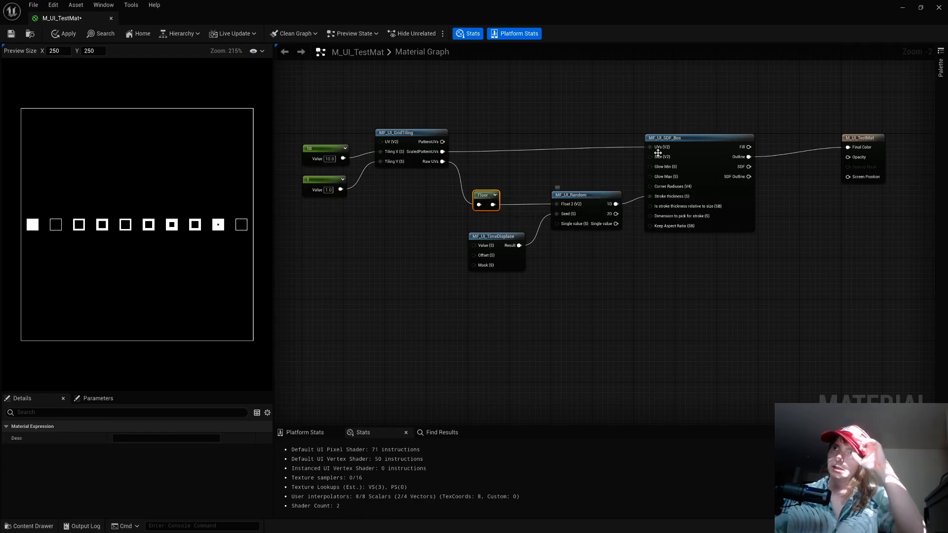
pyautogui.moveTo(870, 139); pyautogui.dragTo(870, 143)
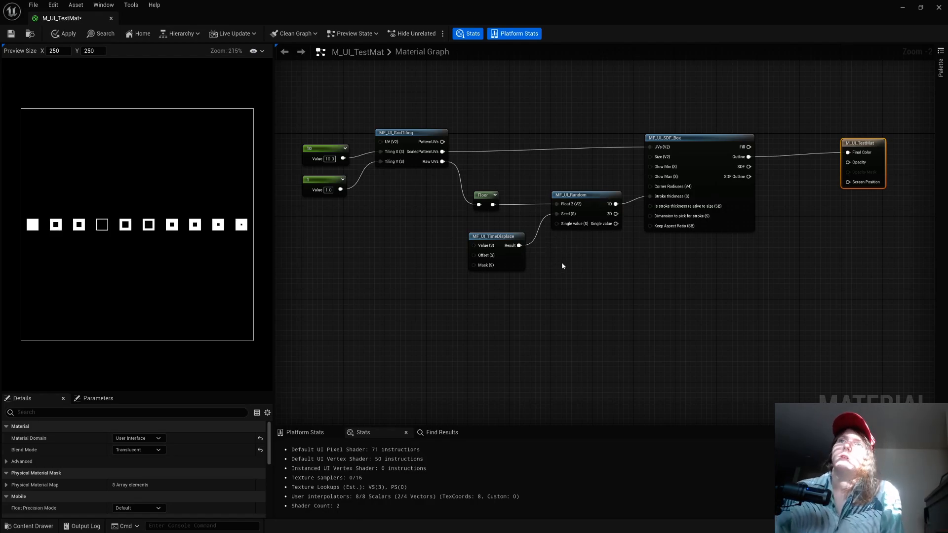
# - Move the constant 10 node above MF_UI_GridTiling and the M_UI_TestMat output node farther from MF_UI_SDF_Box
pyautogui.moveTo(563, 265); pyautogui.dragTo(512, 265, button='right')
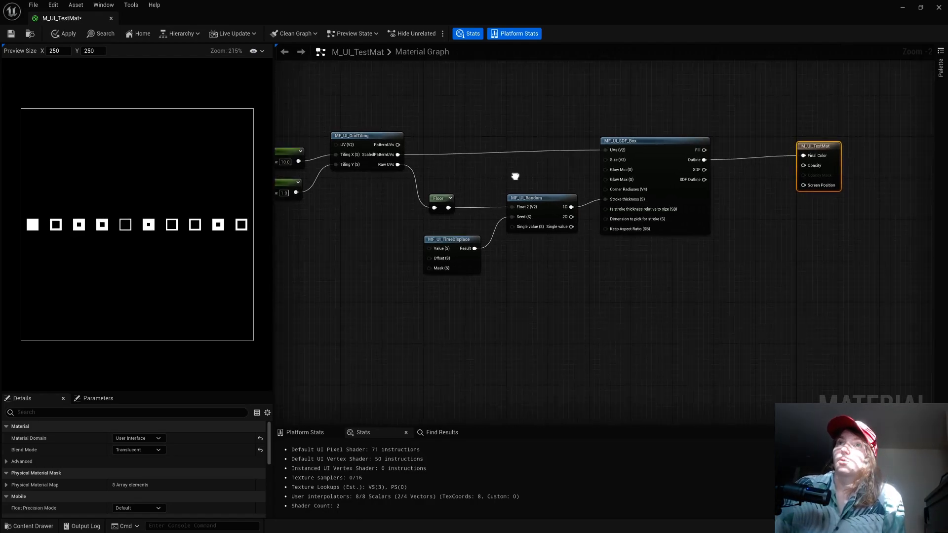
pyautogui.moveTo(515, 176); pyautogui.dragTo(582, 201, button='right')
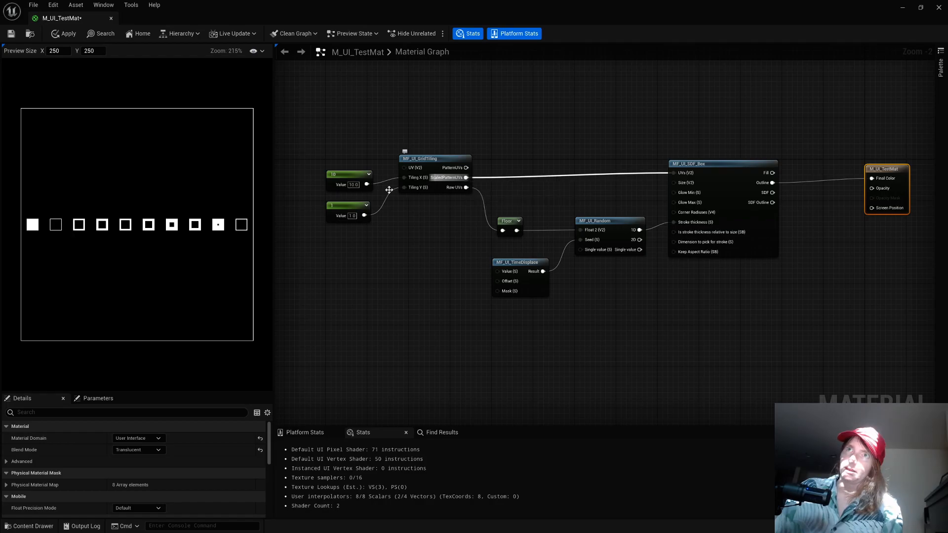
pyautogui.moveTo(355, 174); pyautogui.dragTo(345, 133)
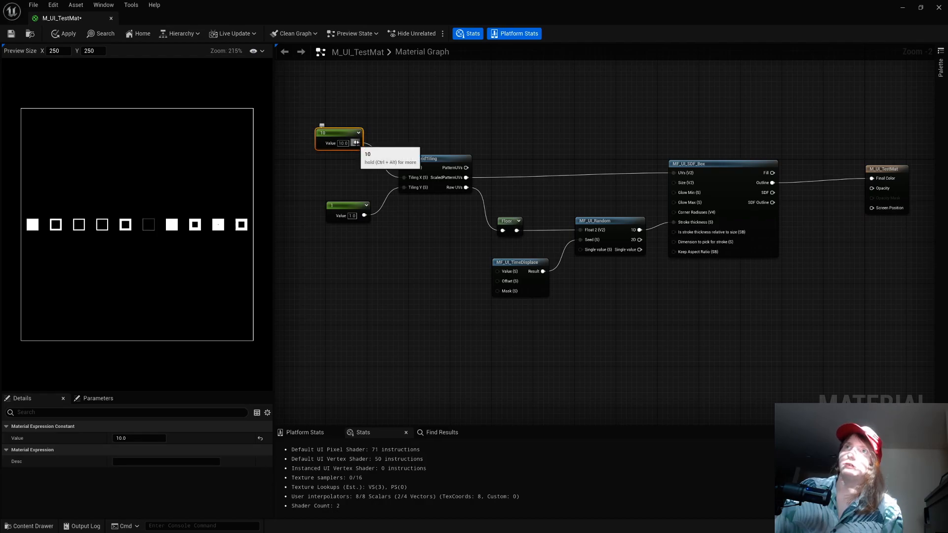
pyautogui.moveTo(355, 143); pyautogui.dragTo(504, 217)
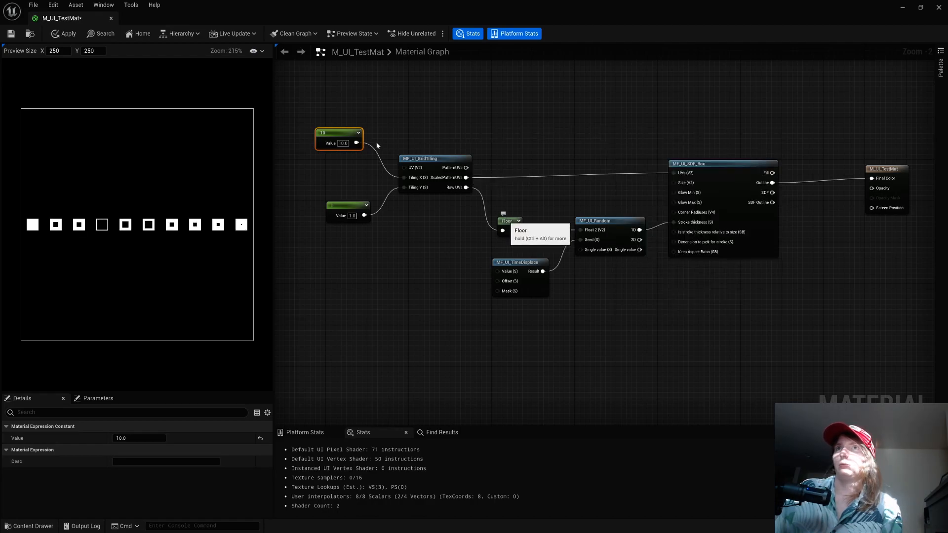
pyautogui.moveTo(357, 143); pyautogui.dragTo(522, 119)
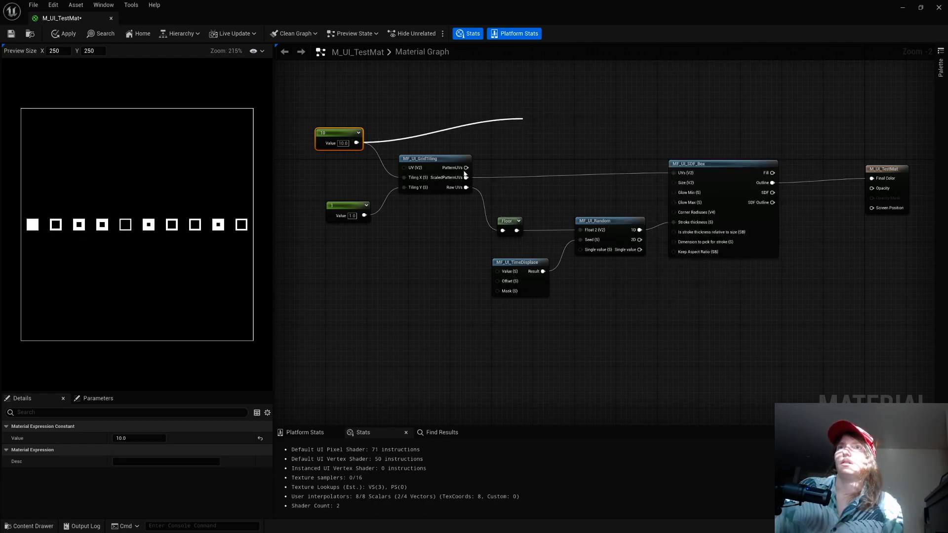
pyautogui.click(523, 173)
pyautogui.moveTo(535, 207); pyautogui.dragTo(496, 210, button='right')
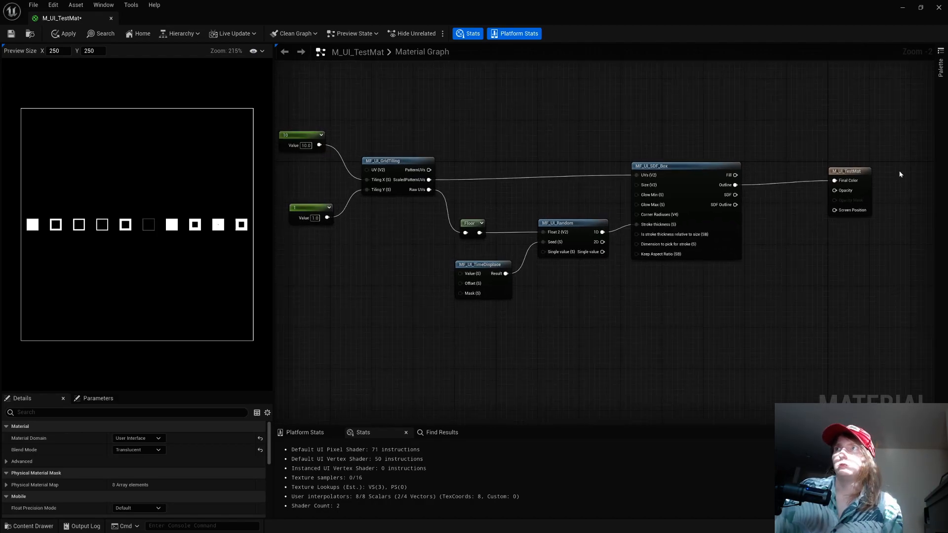
pyautogui.moveTo(857, 178); pyautogui.dragTo(887, 183)
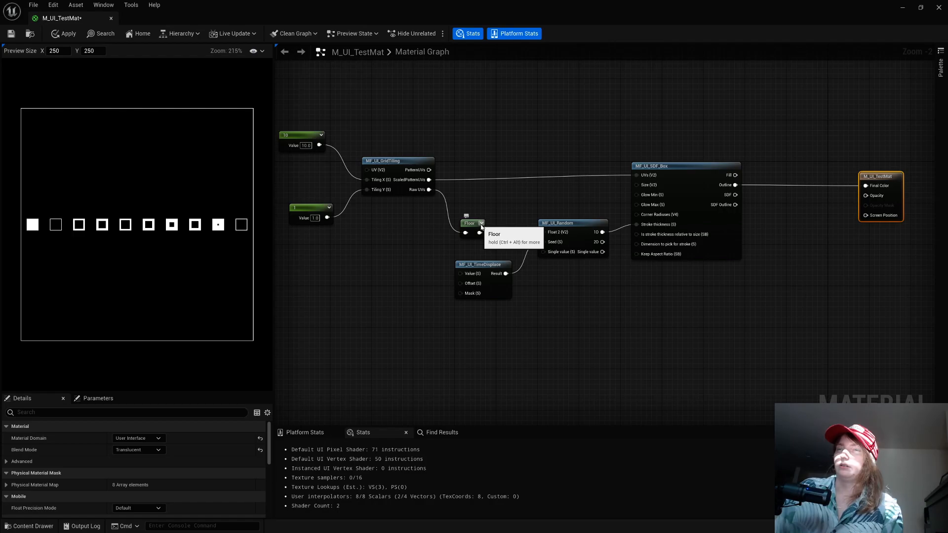
# - Add a second Floor node fed by the constant 10 and place it above MF_UI_Random
pyautogui.moveTo(320, 146); pyautogui.dragTo(686, 113)
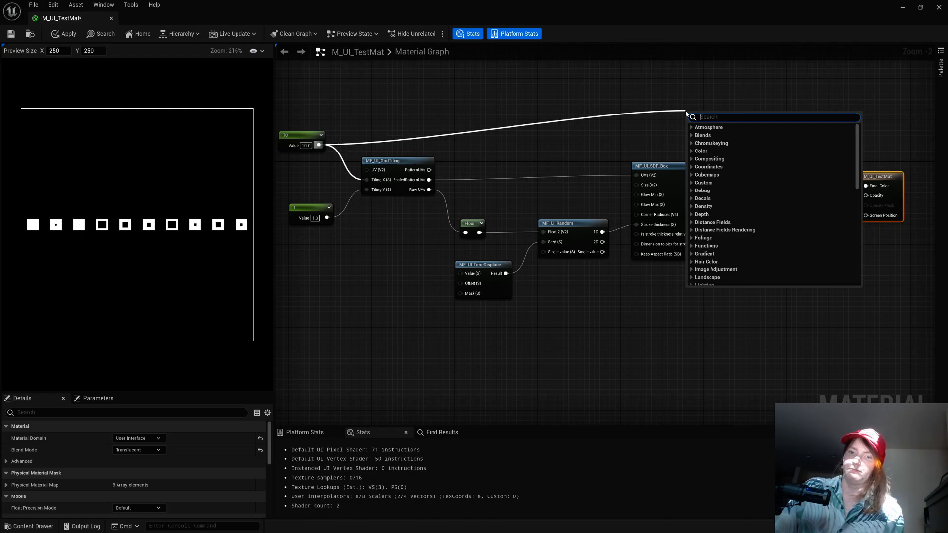
pyautogui.write('floor')
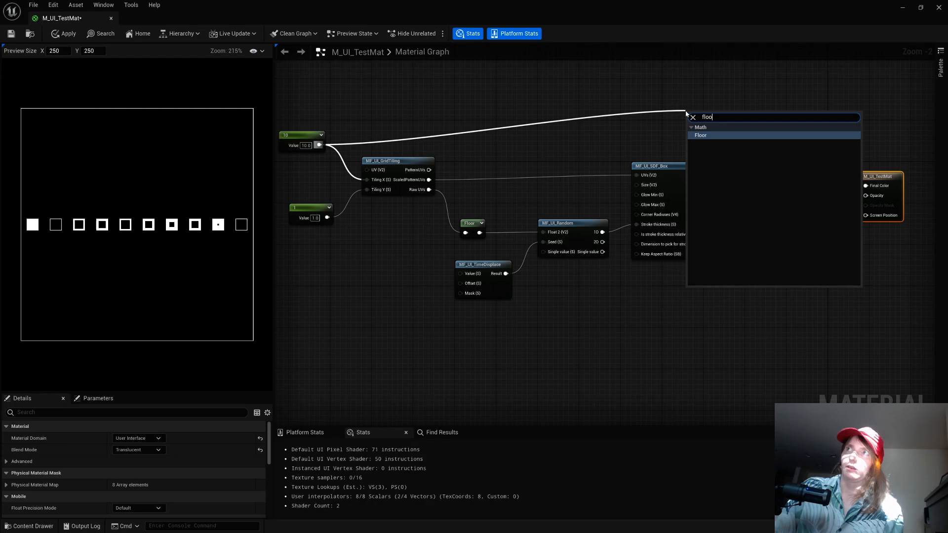
pyautogui.press('Return')
pyautogui.moveTo(694, 115); pyautogui.dragTo(585, 123)
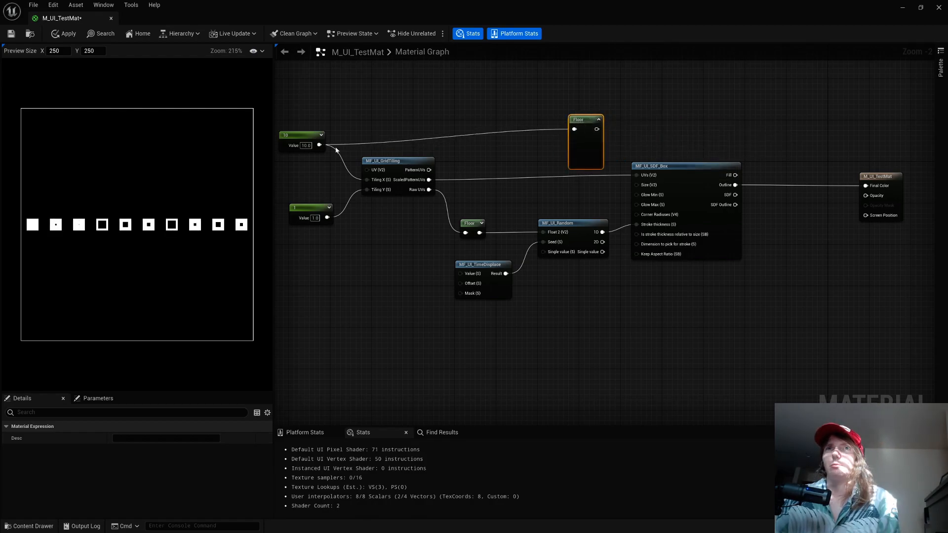
pyautogui.moveTo(318, 144); pyautogui.dragTo(462, 144)
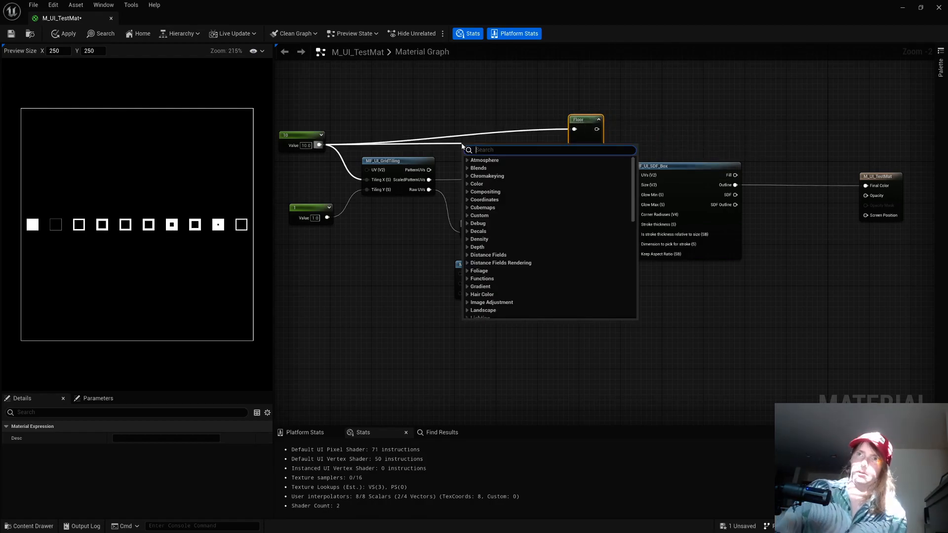
pyautogui.click(459, 144)
# - Connect MF_UI_GridTiling's ScaledPatternUVs to the new Floor node and start previewing that node
pyautogui.moveTo(429, 180); pyautogui.dragTo(594, 146)
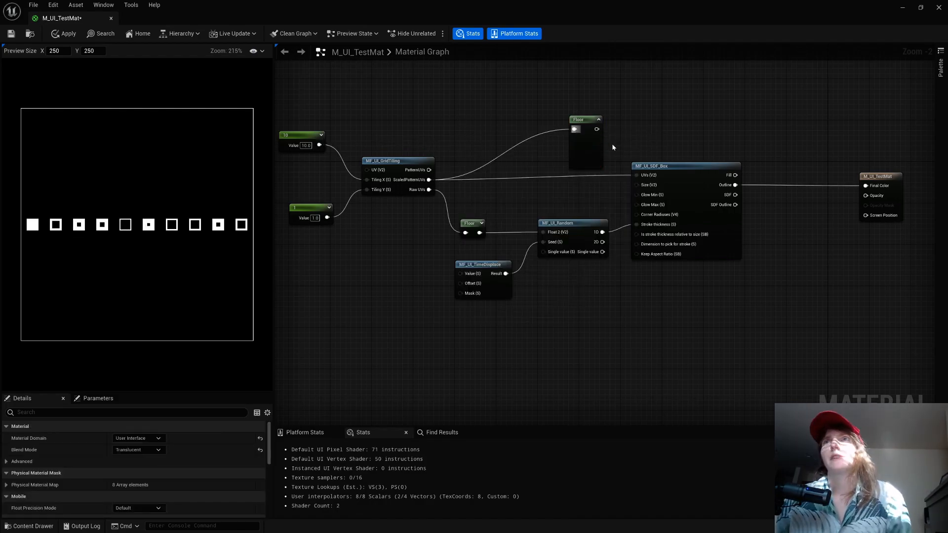
pyautogui.moveTo(603, 145); pyautogui.dragTo(532, 136, button='right')
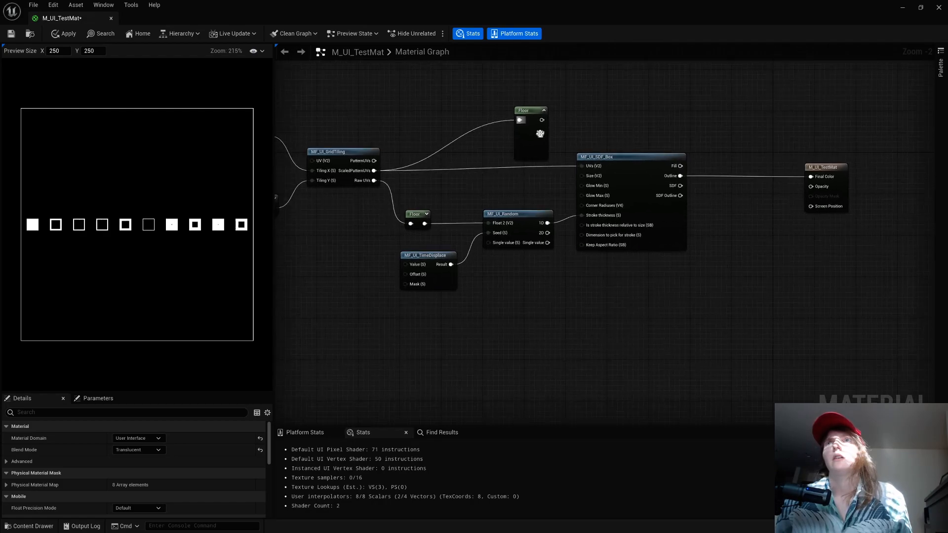
pyautogui.moveTo(532, 136); pyautogui.dragTo(483, 126)
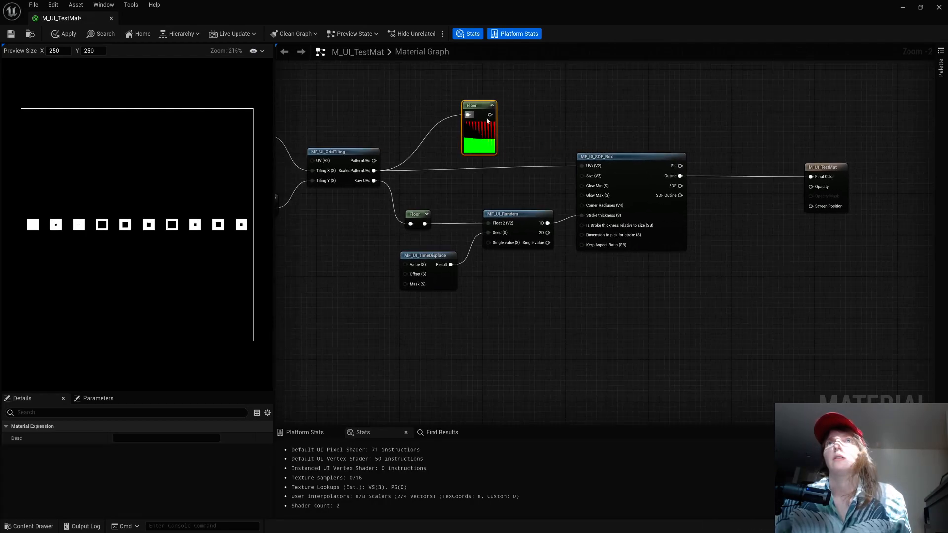
pyautogui.rightClick(483, 126)
pyautogui.click(523, 143)
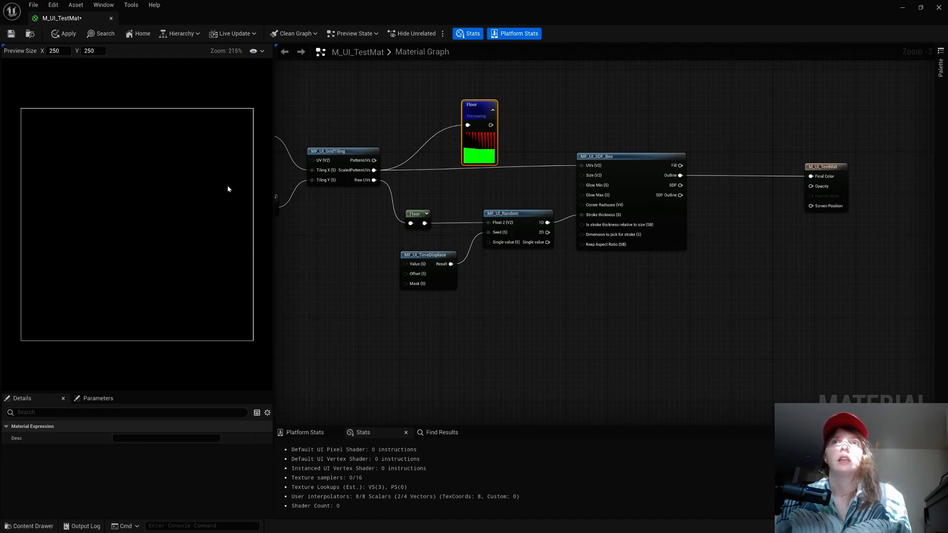
# - Connect MF_UI_GridTiling's Raw UVs to the previewed Floor node in place of ScaledPatternUVs
pyautogui.moveTo(458, 146); pyautogui.dragTo(481, 169, button='right')
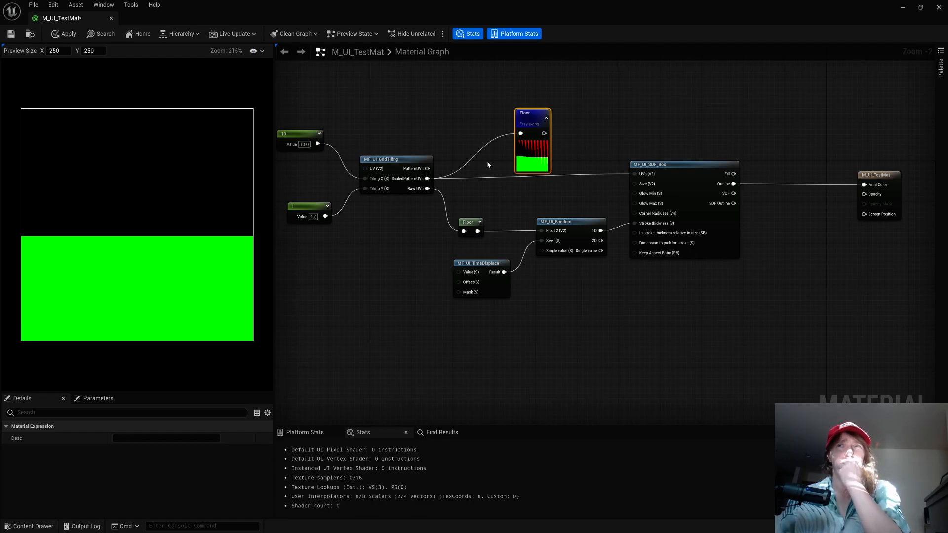
pyautogui.moveTo(427, 188); pyautogui.dragTo(522, 133)
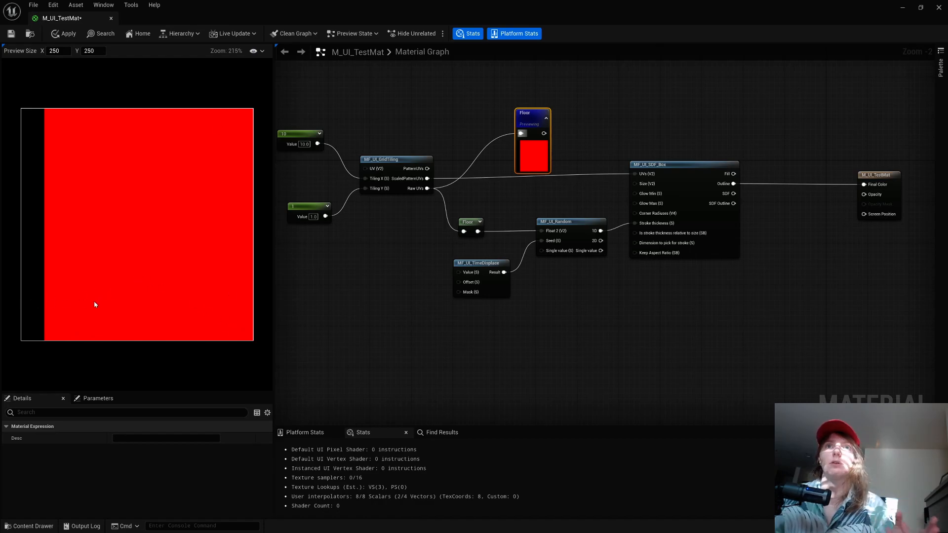
pyautogui.moveTo(633, 125); pyautogui.dragTo(543, 136, button='right')
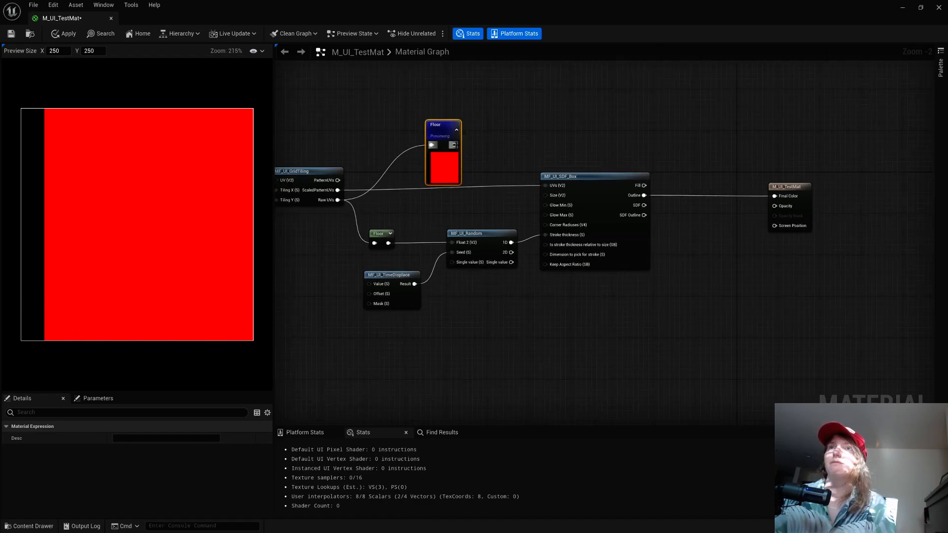
pyautogui.moveTo(324, 103); pyautogui.dragTo(417, 116, button='right')
pyautogui.rightClick(511, 112)
pyautogui.write('s')
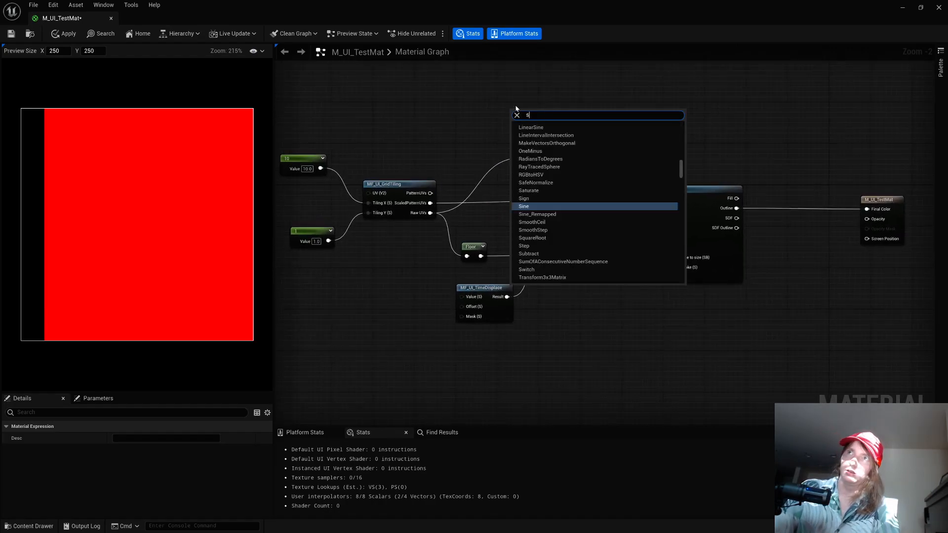
pyautogui.press('BackSpace')
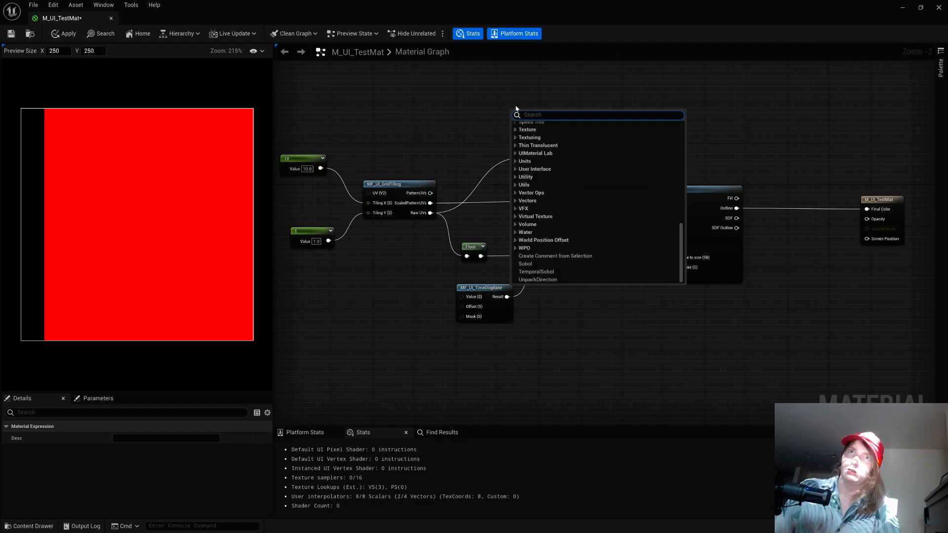
pyautogui.click(481, 91)
# - Add a Multiply node combining the upper Floor node with MF_UI_SDF_Box's Outline, and feed its result into Final Color
pyautogui.moveTo(542, 135); pyautogui.dragTo(578, 126)
pyautogui.click(592, 123)
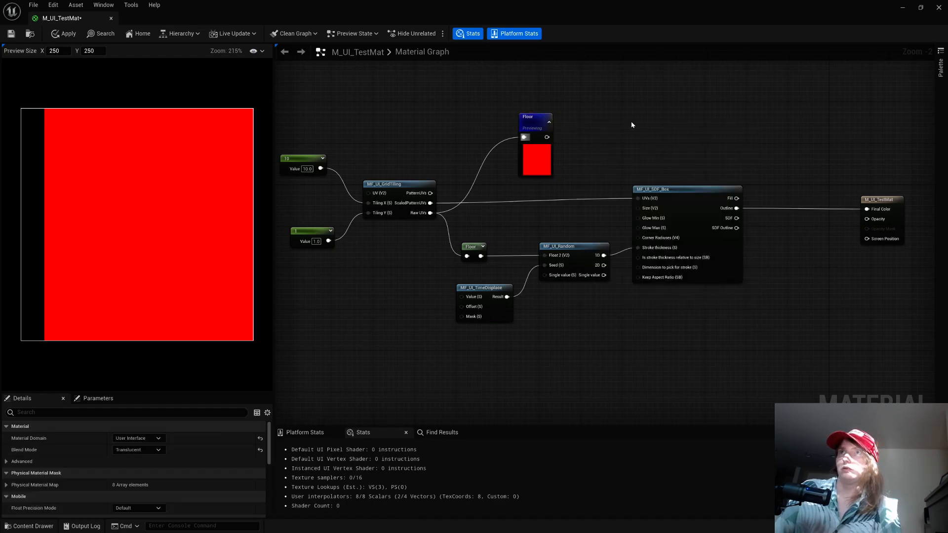
pyautogui.moveTo(632, 125); pyautogui.dragTo(526, 108, button='right')
pyautogui.moveTo(441, 123); pyautogui.dragTo(663, 126)
pyautogui.write('multiply')
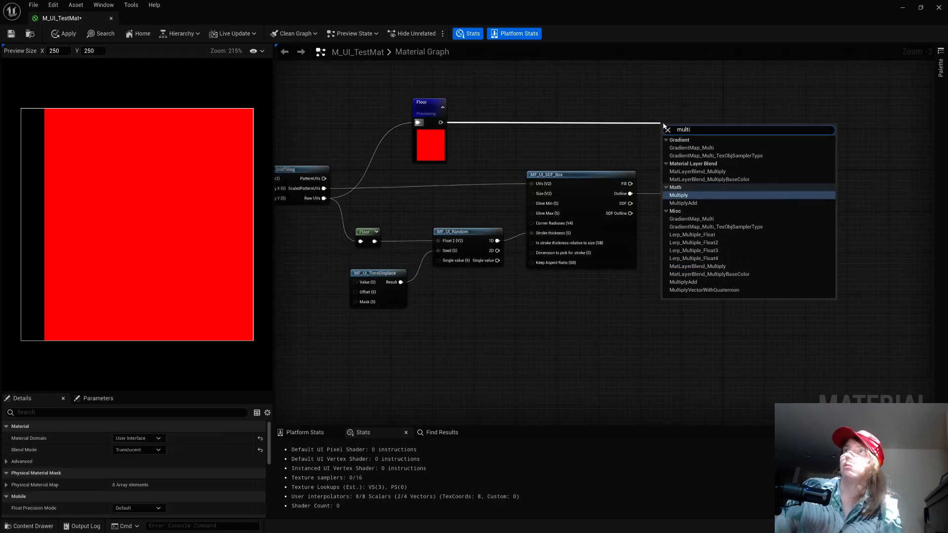
pyautogui.press('Return')
pyautogui.moveTo(631, 193); pyautogui.dragTo(770, 195)
pyautogui.moveTo(676, 134); pyautogui.dragTo(682, 119)
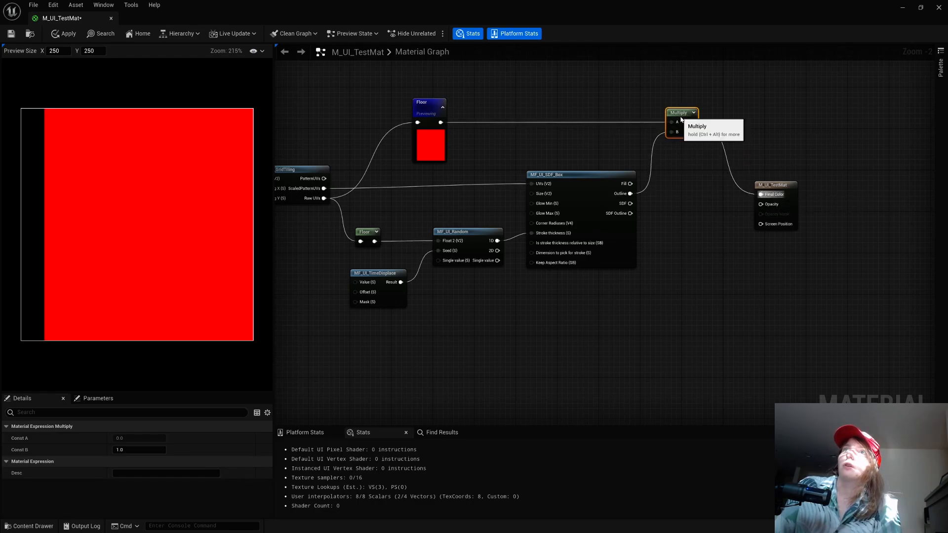
# - Stop previewing the upper Floor node and line it up with the Multiply node's A input
pyautogui.rightClick(434, 114)
pyautogui.click(467, 122)
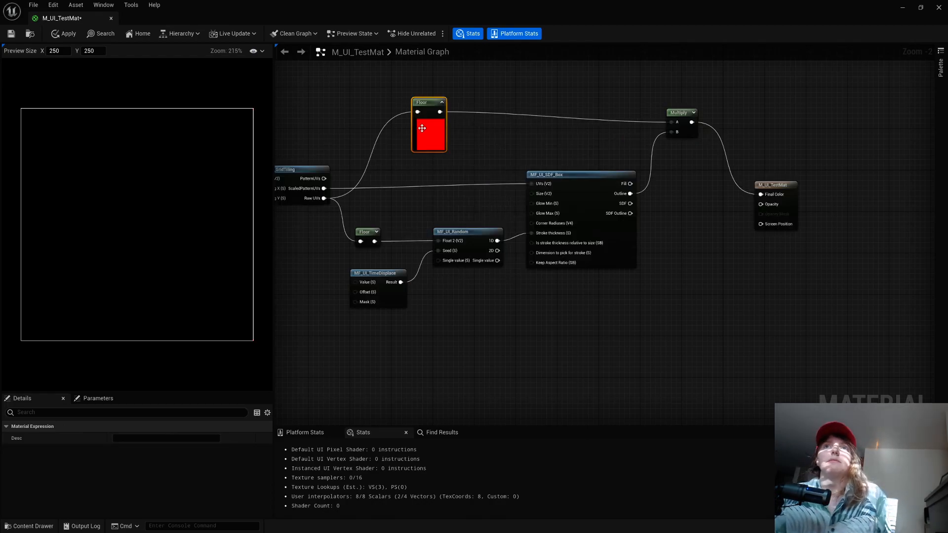
pyautogui.moveTo(420, 127); pyautogui.dragTo(427, 139)
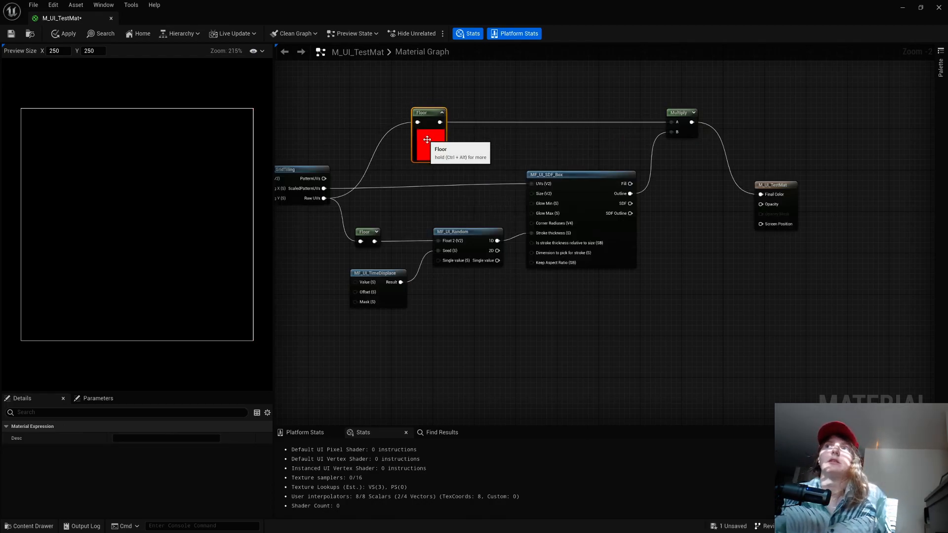
# - Rewire the material output so MF_UI_SDF_Box's Outline feeds Final Color and the Multiply node feeds Opacity
pyautogui.keyDown('alt'); pyautogui.click(761, 195); pyautogui.keyUp('alt')
pyautogui.moveTo(692, 122); pyautogui.dragTo(763, 194)
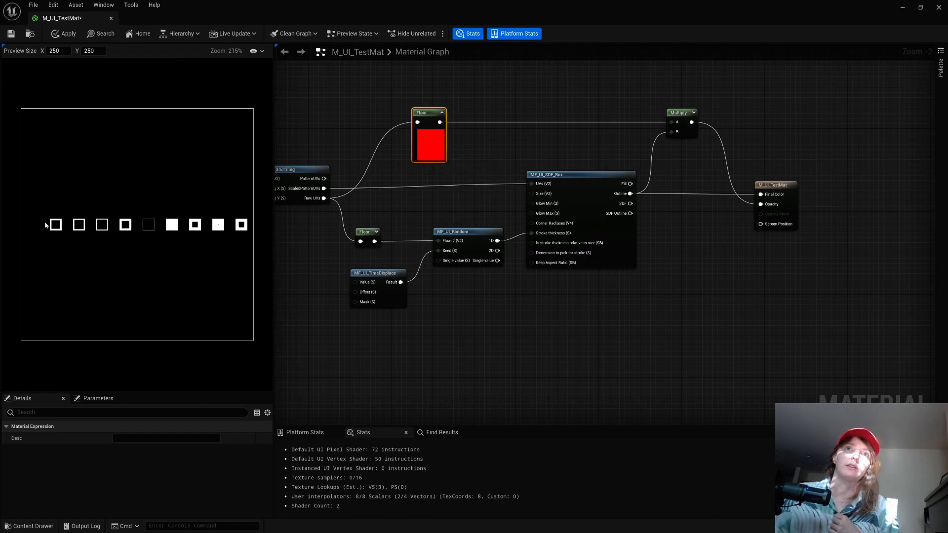
# - Add a Round node fed by MF_UI_GridTiling's Raw UVs and connect it to Multiply's A input in place of Floor
pyautogui.moveTo(439, 122); pyautogui.dragTo(486, 118)
pyautogui.click(477, 106)
pyautogui.moveTo(488, 106); pyautogui.dragTo(560, 101, button='right')
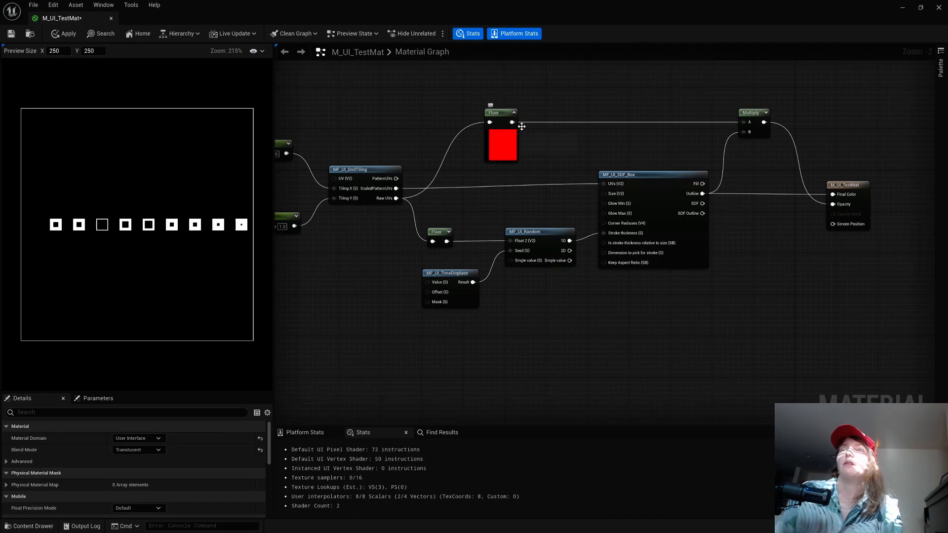
pyautogui.moveTo(526, 134); pyautogui.dragTo(495, 127, button='right')
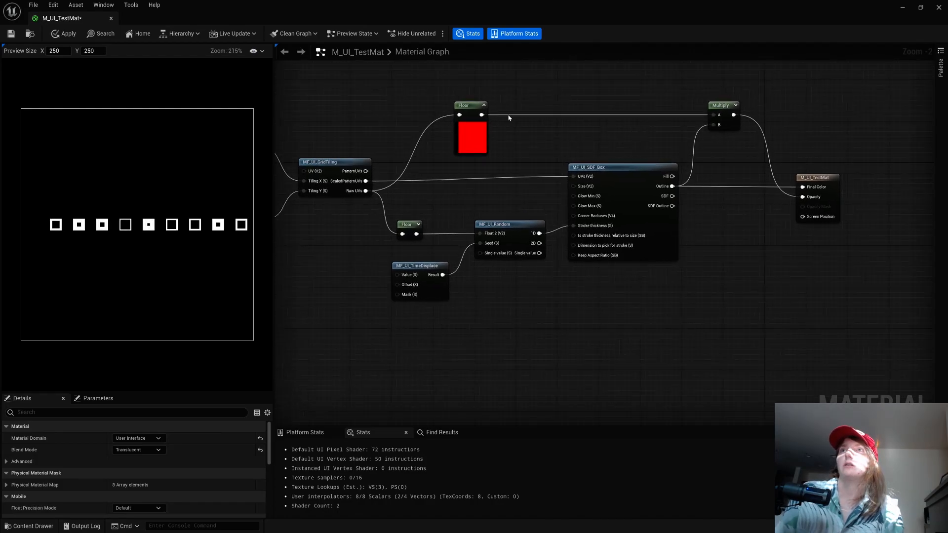
pyautogui.moveTo(373, 191); pyautogui.dragTo(521, 143)
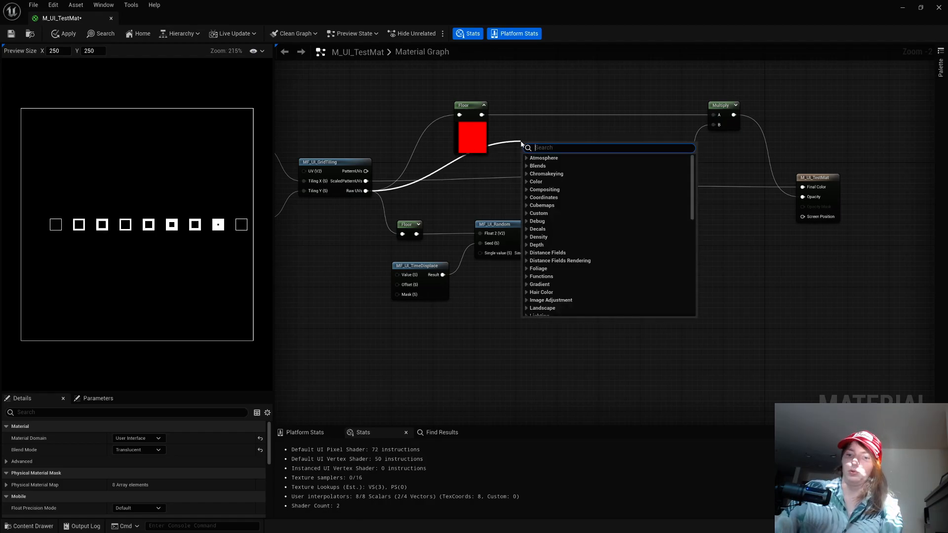
pyautogui.write('rou')
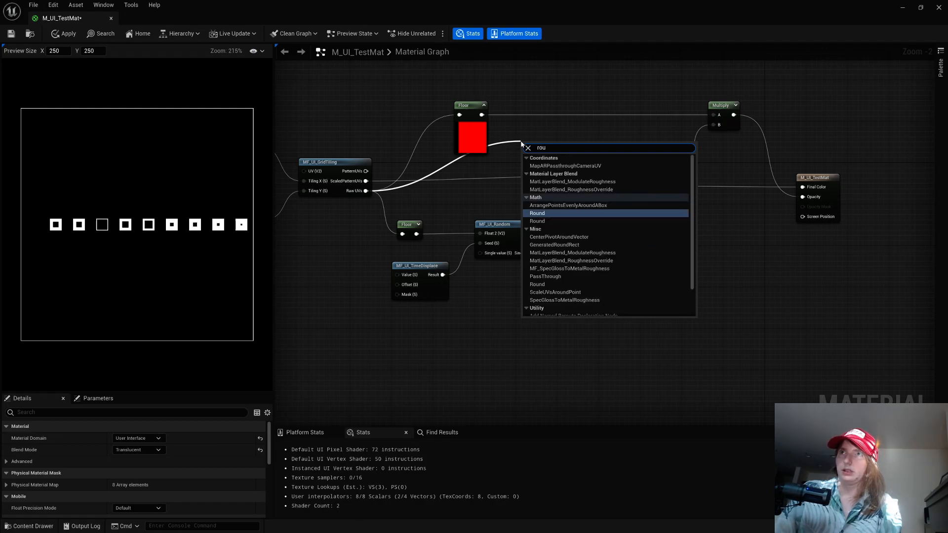
pyautogui.press('Return')
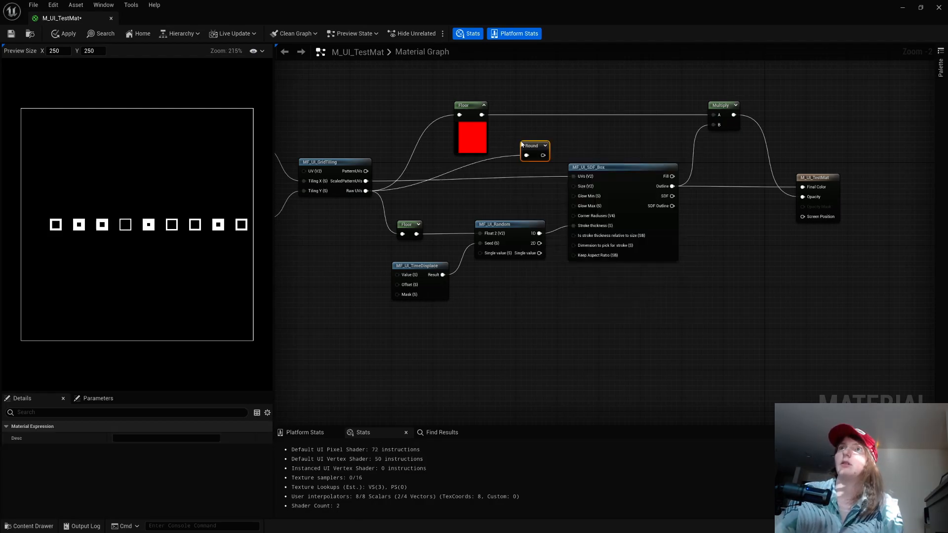
pyautogui.moveTo(688, 130); pyautogui.dragTo(714, 115)
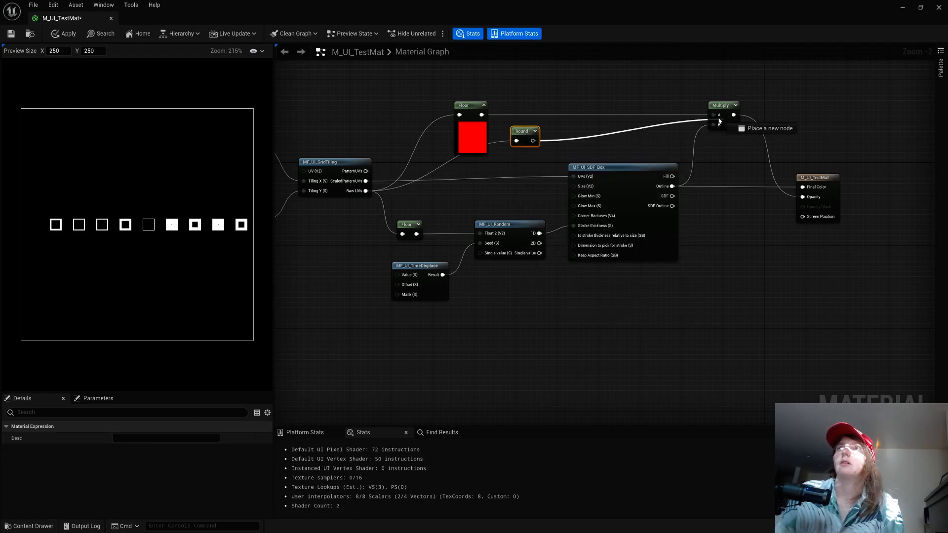
pyautogui.moveTo(520, 130); pyautogui.dragTo(512, 106)
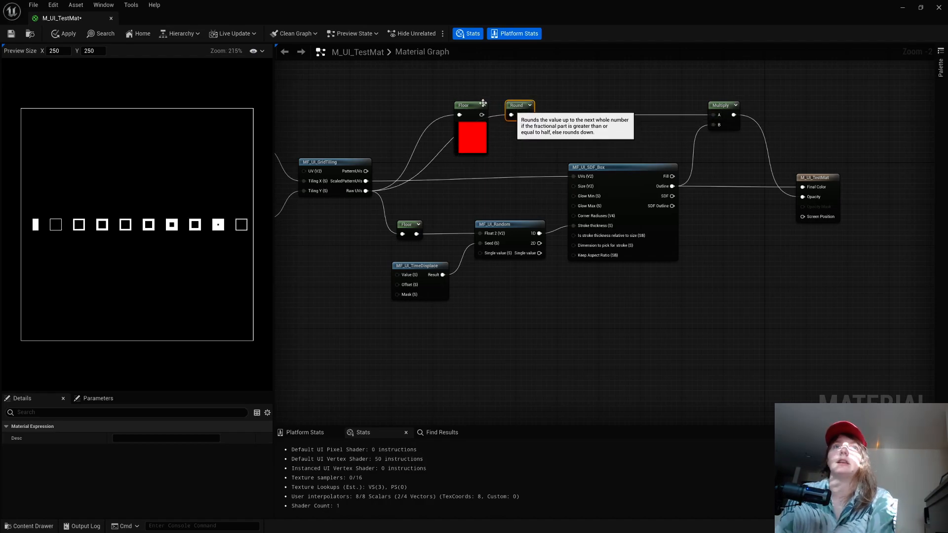
# - Start previewing the Round node to examine how it divides the Raw UVs
pyautogui.click(479, 151)
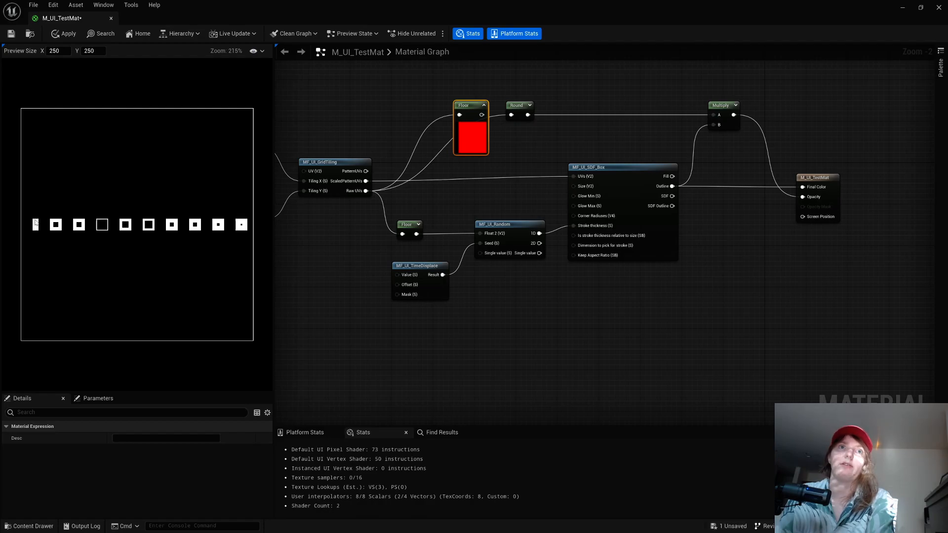
pyautogui.rightClick(522, 116)
pyautogui.click(559, 127)
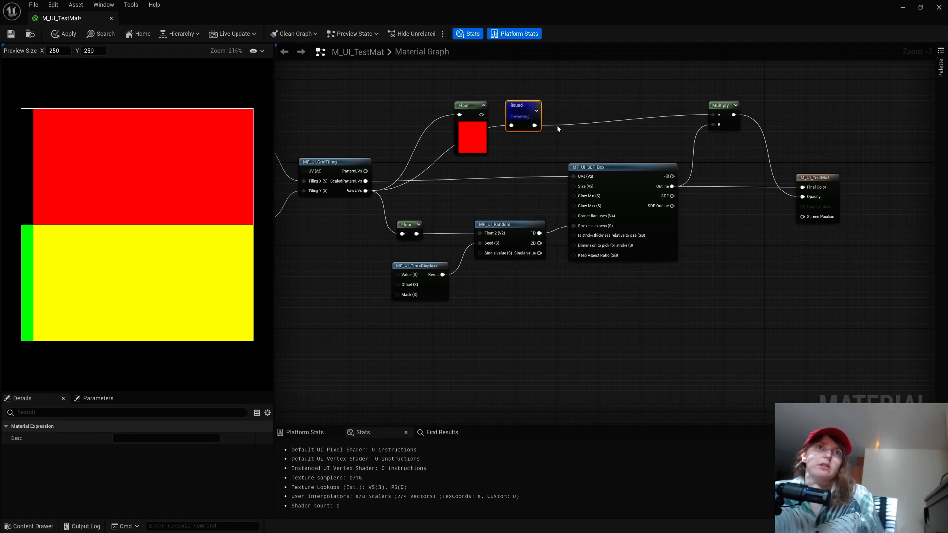
# - Preview the upper Floor node for comparison and delete the Round node
pyautogui.rightClick(469, 135)
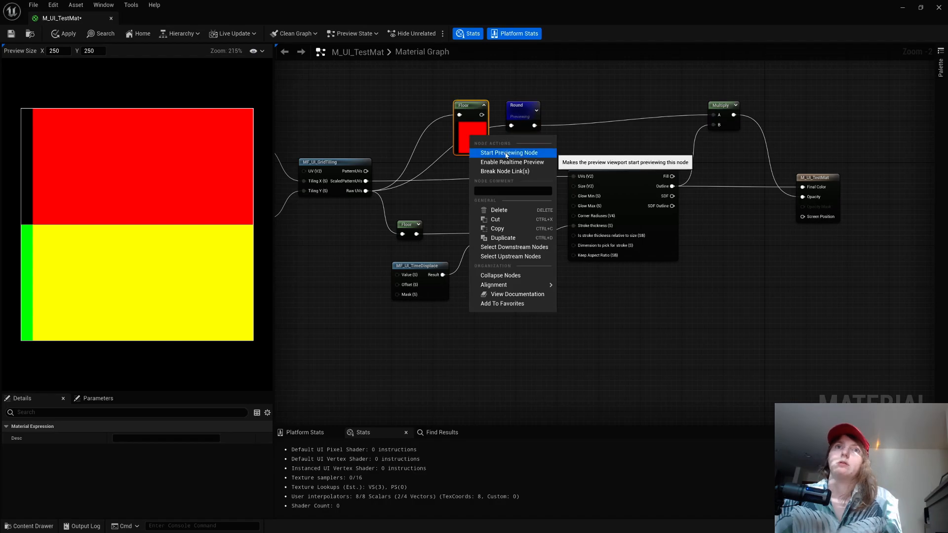
pyautogui.click(506, 154)
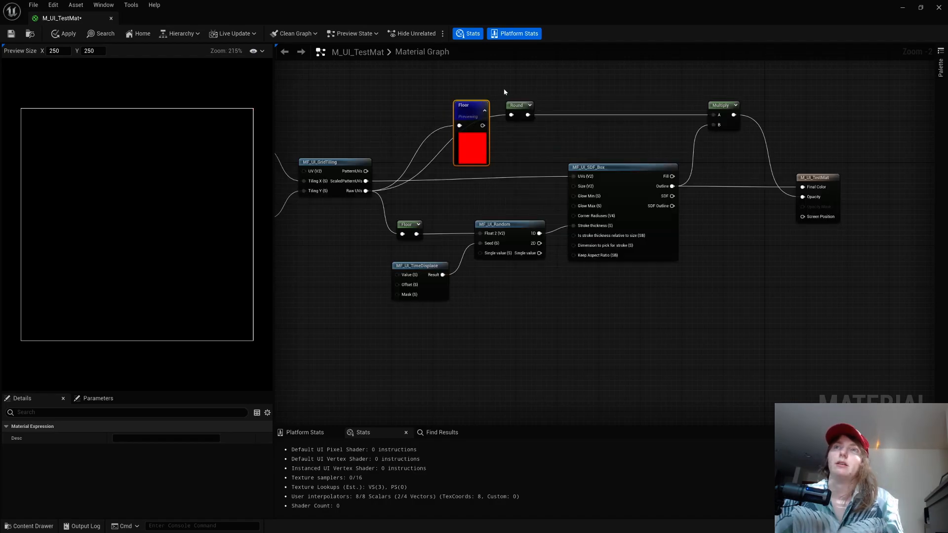
pyautogui.click(521, 119)
pyautogui.press('Delete')
# - Duplicate the constant 10 node, place the copy above MF_UI_GridTiling, and set its value to 7
pyautogui.moveTo(538, 135); pyautogui.dragTo(678, 151, button='right')
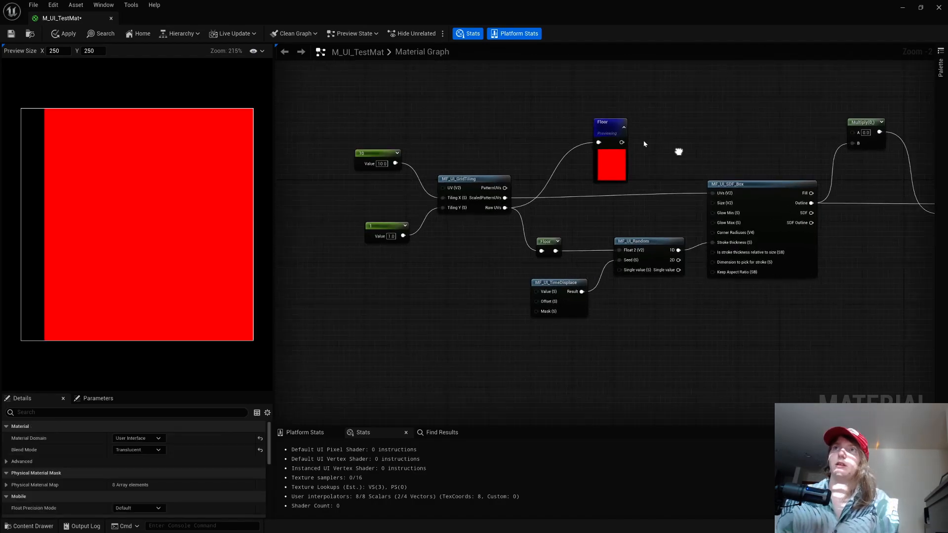
pyautogui.click(385, 163)
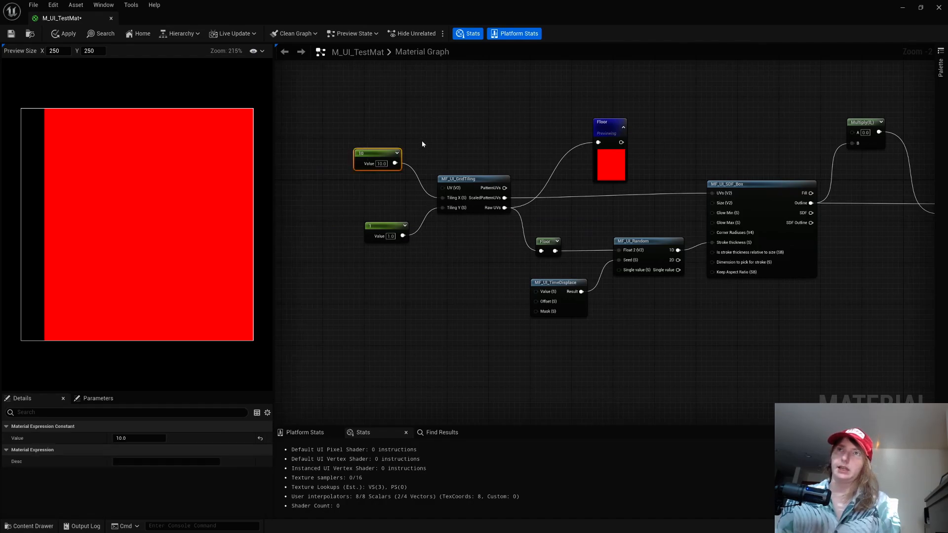
pyautogui.hotkey('ctrl', 'd')
pyautogui.moveTo(444, 138); pyautogui.dragTo(455, 118)
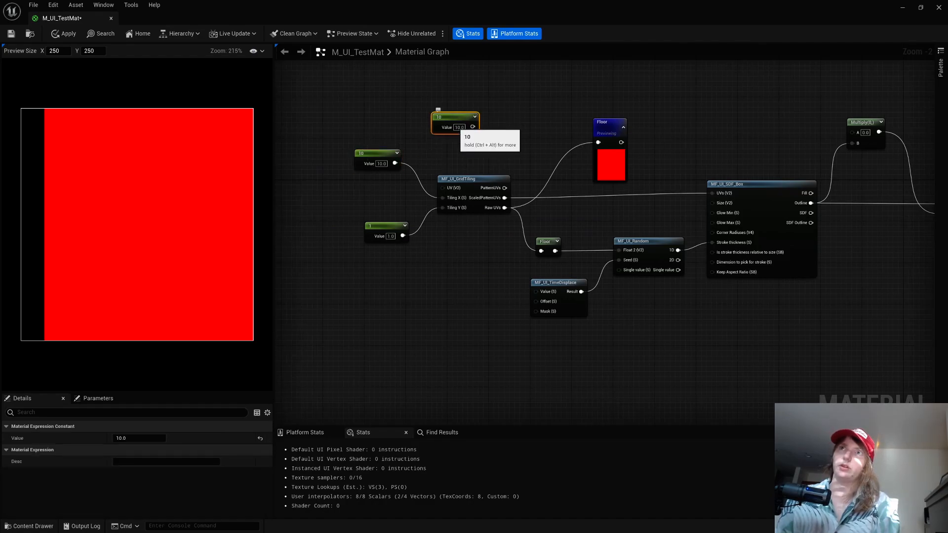
pyautogui.click(459, 128)
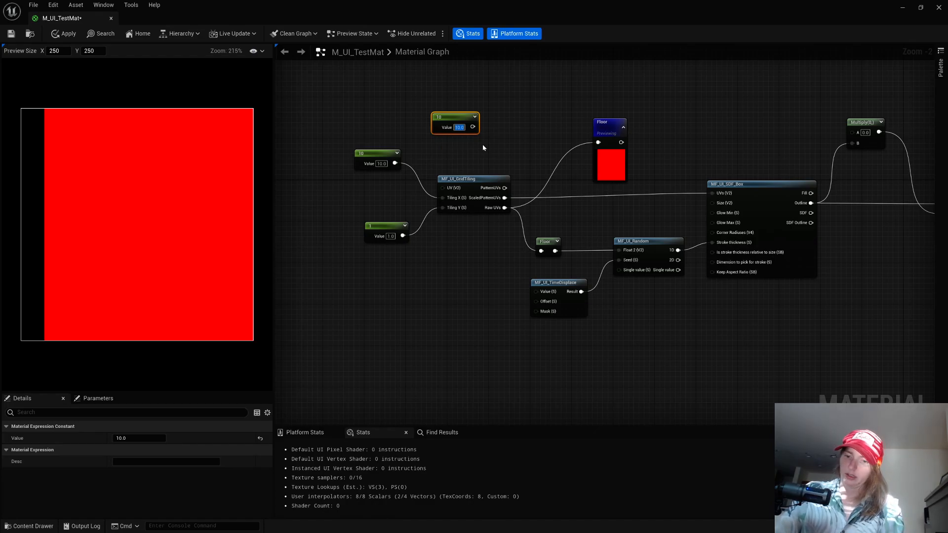
pyautogui.write('7')
pyautogui.press('Return')
# - Add a Subtract node with the constant 7 as A and the upper Floor node's output as B
pyautogui.moveTo(467, 127); pyautogui.dragTo(637, 102)
pyautogui.write('sub')
pyautogui.press('Return')
pyautogui.moveTo(621, 143); pyautogui.dragTo(643, 125)
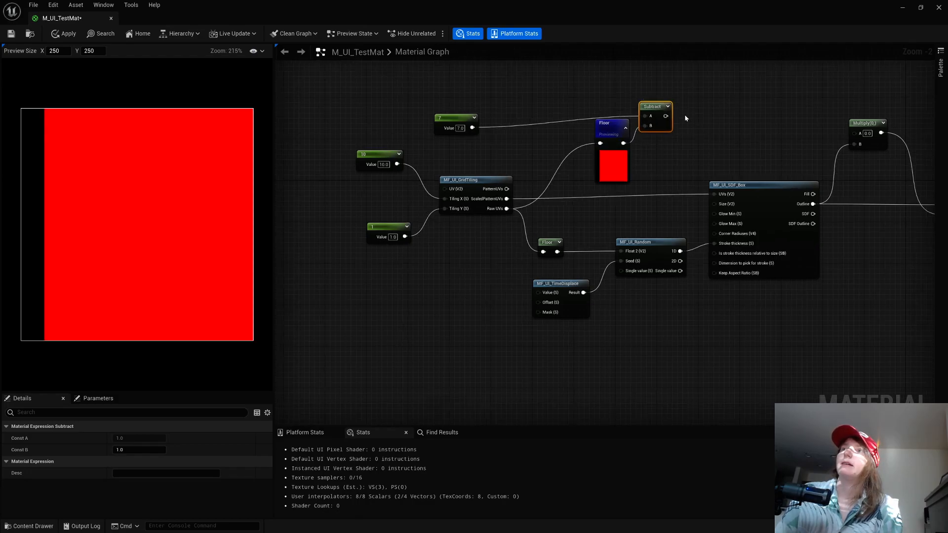
# - Start previewing the Subtract node and space it and the Floor node apart so their wires are clear
pyautogui.rightClick(653, 105)
pyautogui.click(681, 120)
pyautogui.moveTo(654, 110); pyautogui.dragTo(672, 114)
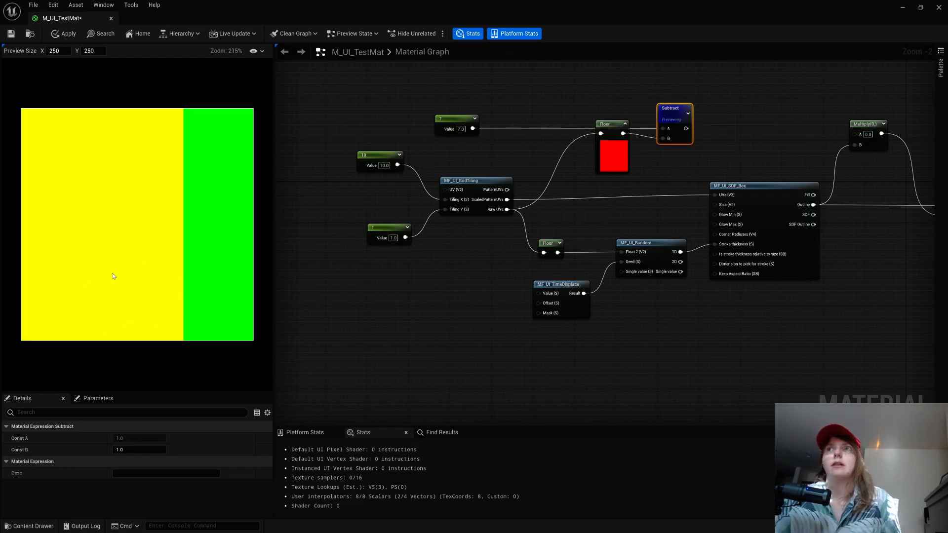
pyautogui.moveTo(617, 155); pyautogui.dragTo(619, 169)
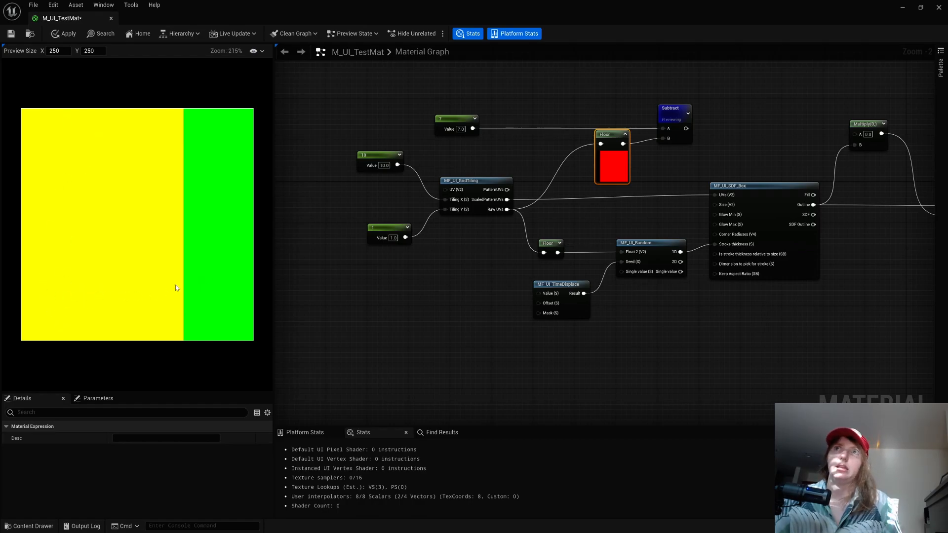
# - Add a Component Mask node after Subtract and limit it to the R channel
pyautogui.moveTo(717, 122); pyautogui.dragTo(638, 123, button='right')
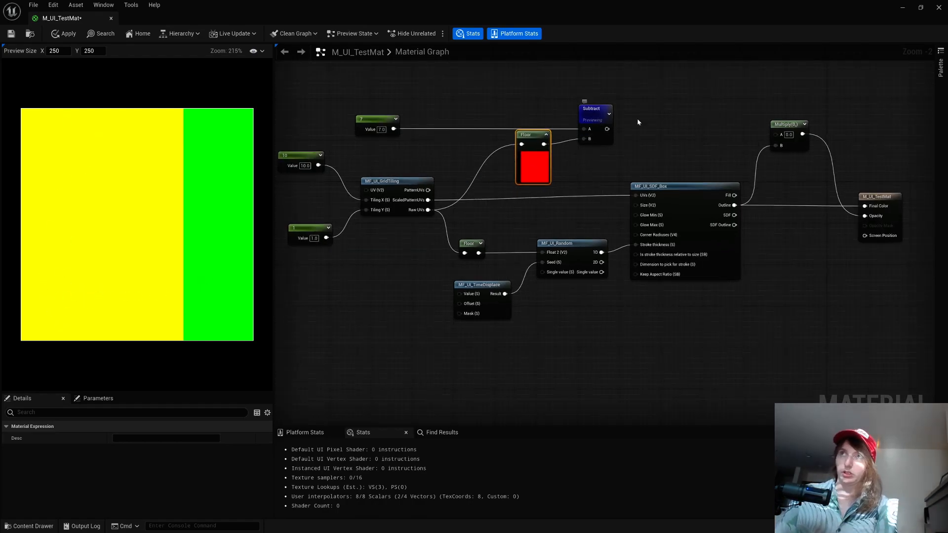
pyautogui.moveTo(607, 129); pyautogui.dragTo(638, 123)
pyautogui.write('m')
pyautogui.press('BackSpace')
pyautogui.write('compo')
pyautogui.press('Return')
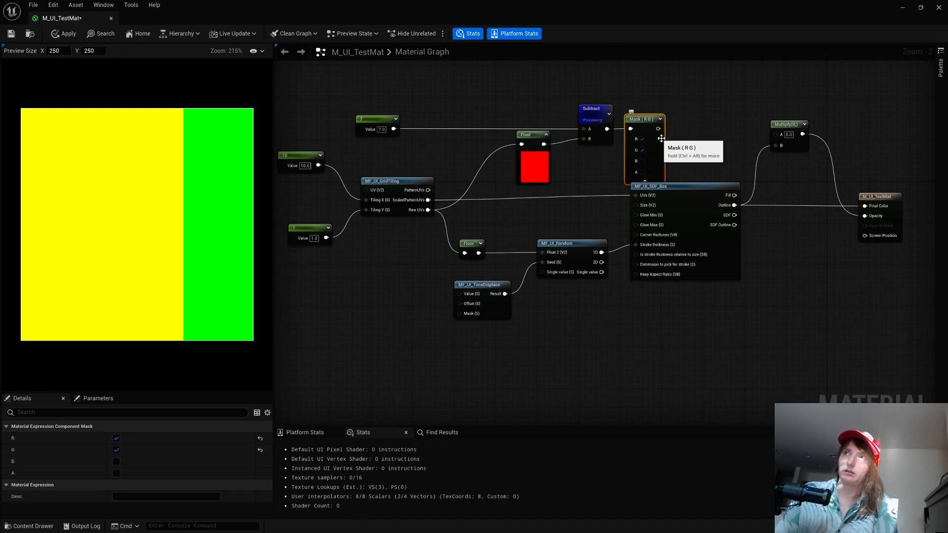
pyautogui.click(642, 150)
# - Start previewing the R mask node and move it clear of MF_UI_SDF_Box
pyautogui.rightClick(643, 125)
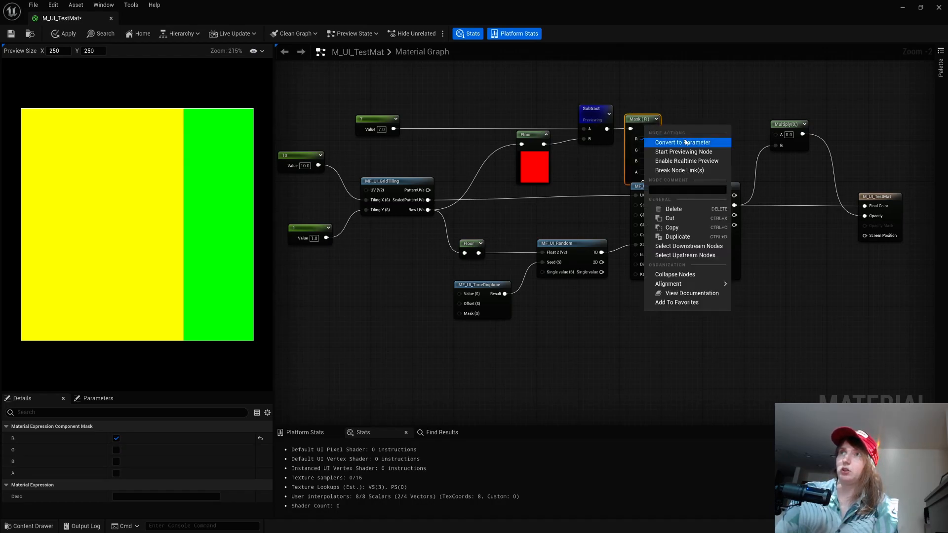
pyautogui.click(689, 155)
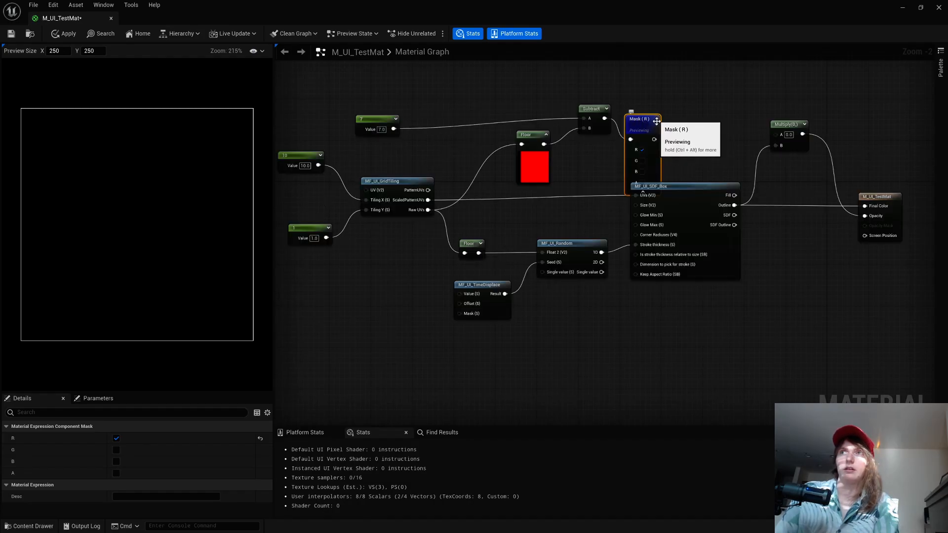
pyautogui.moveTo(656, 121); pyautogui.dragTo(647, 104)
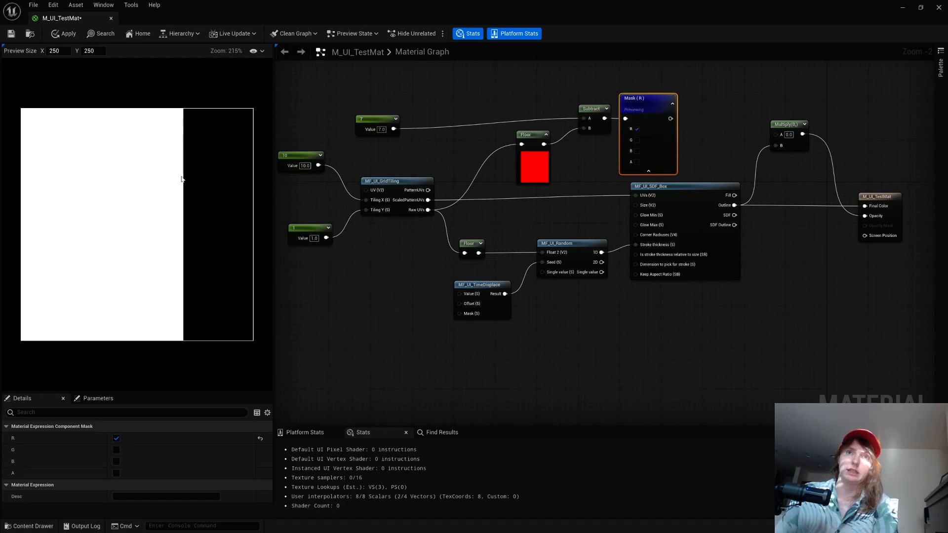
# - Stop previewing the R mask node and connect its output to Multiply's A input
pyautogui.rightClick(639, 104)
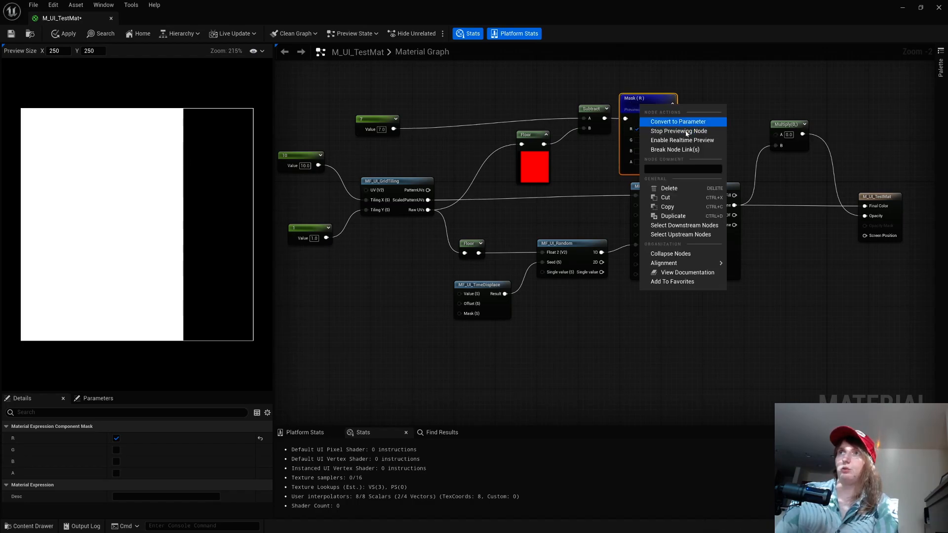
pyautogui.click(690, 131)
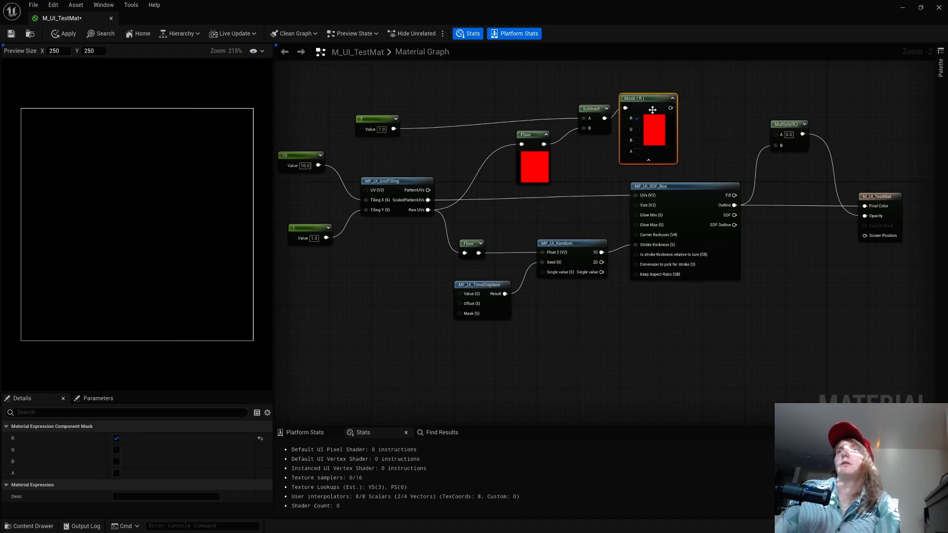
pyautogui.moveTo(675, 118); pyautogui.dragTo(781, 134)
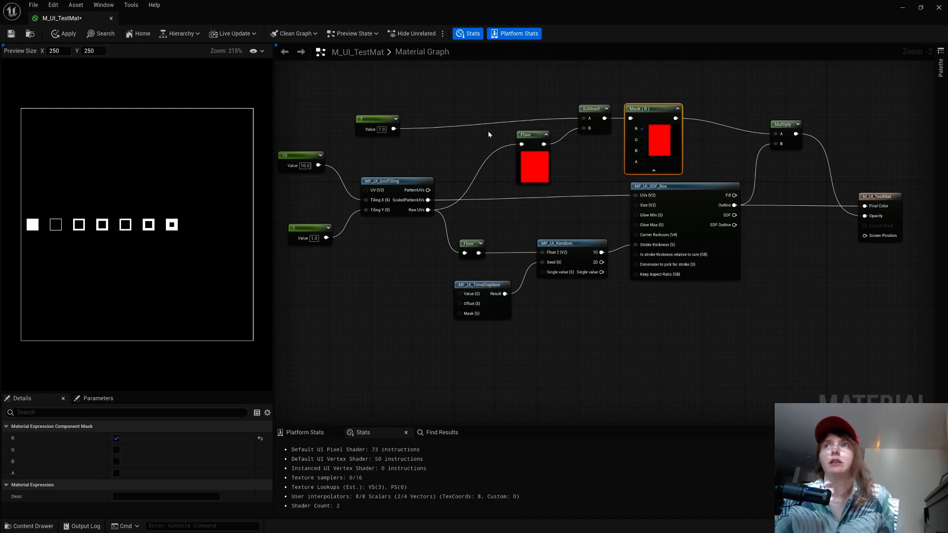
# - Line up the constant 7 node with the Subtract node and collapse the R mask node's channel options
pyautogui.moveTo(483, 132); pyautogui.dragTo(552, 112, button='right')
pyautogui.moveTo(436, 105); pyautogui.dragTo(494, 96)
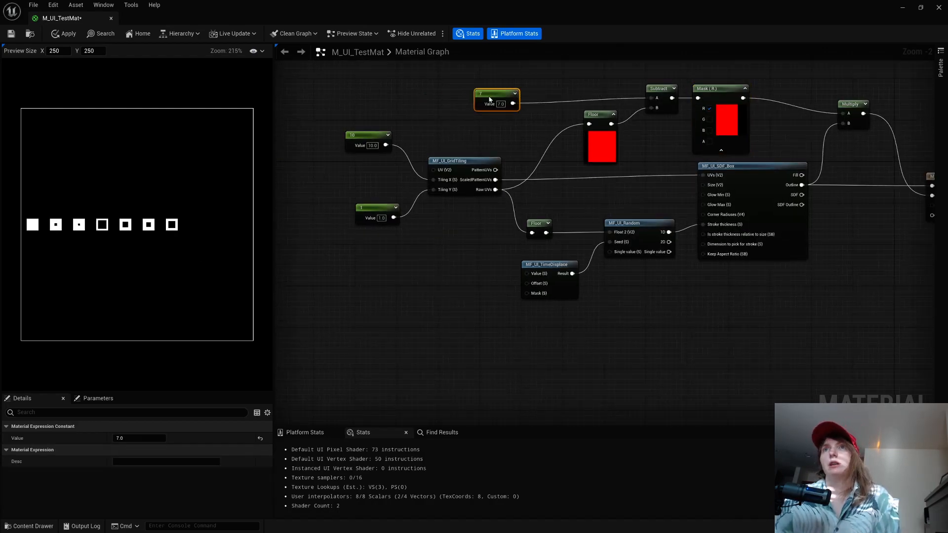
pyautogui.click(721, 150)
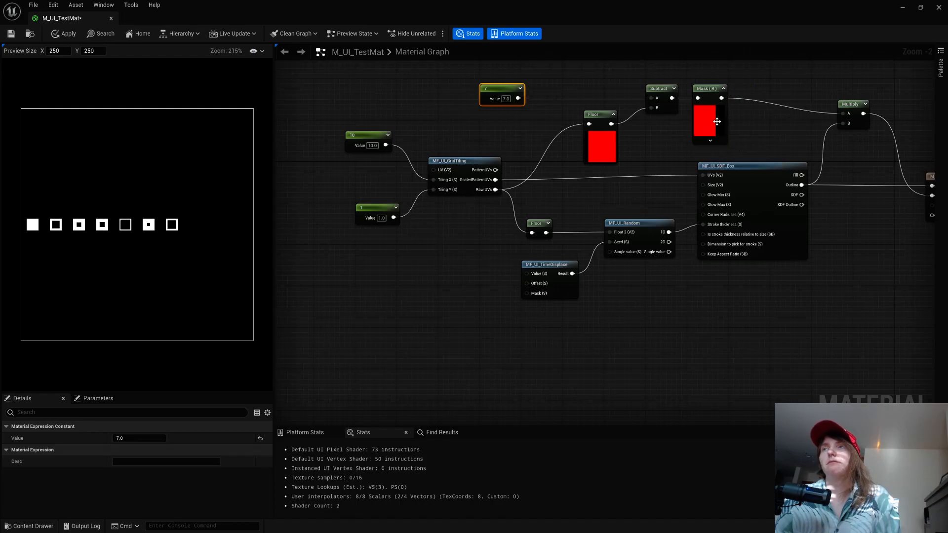
# - Try values of 9 and 2 for the constant feeding Subtract's A input
pyautogui.click(505, 99)
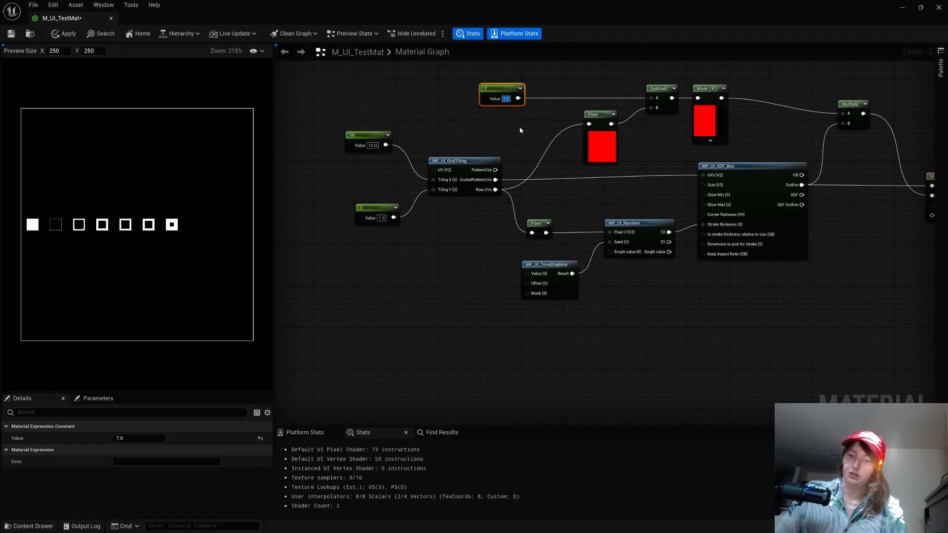
pyautogui.write('9')
pyautogui.press('Return')
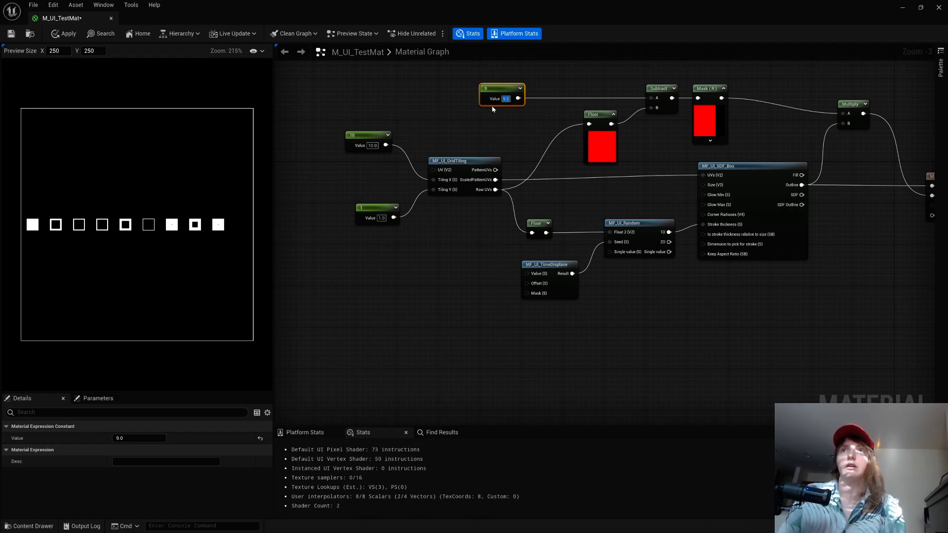
pyautogui.write('2')
pyautogui.press('Return')
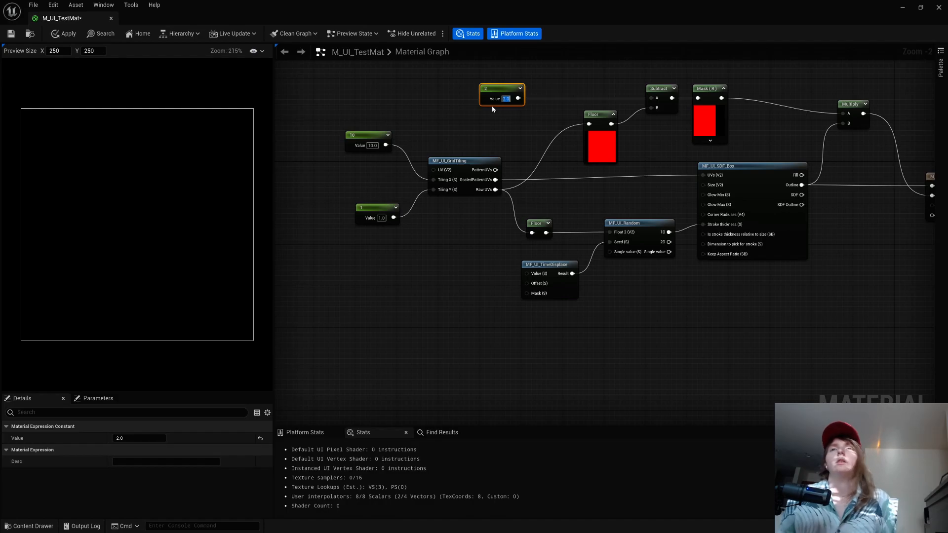
# - Set the constant feeding Subtract's A input back to 7
pyautogui.click(359, 137)
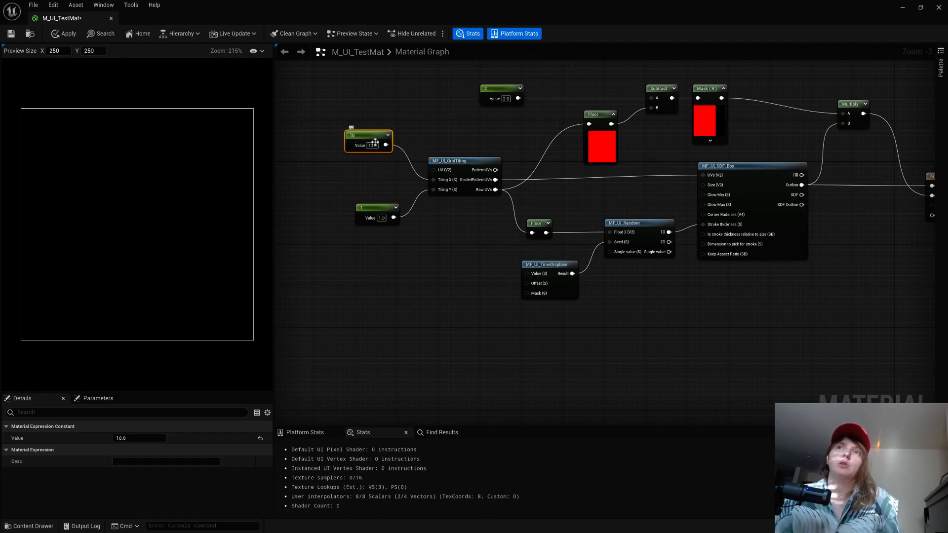
pyautogui.click(372, 146)
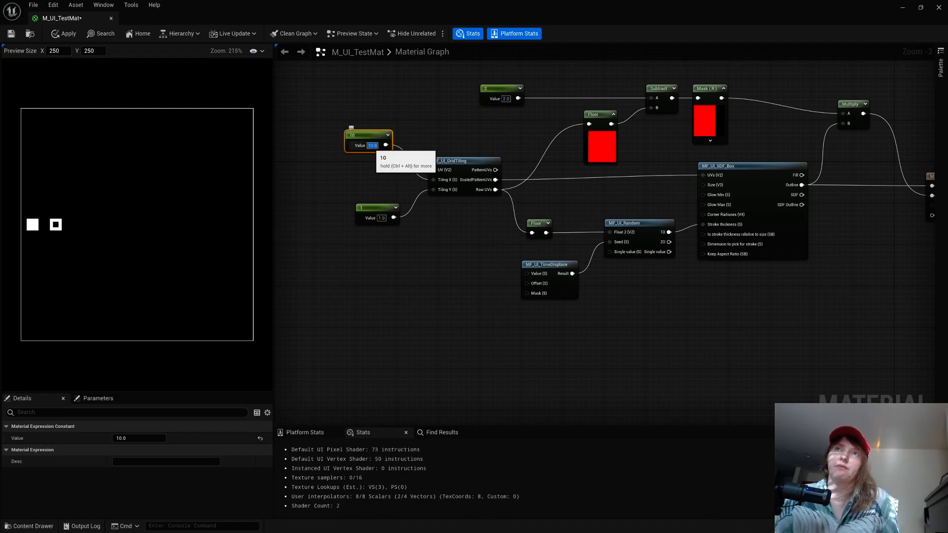
pyautogui.click(506, 98)
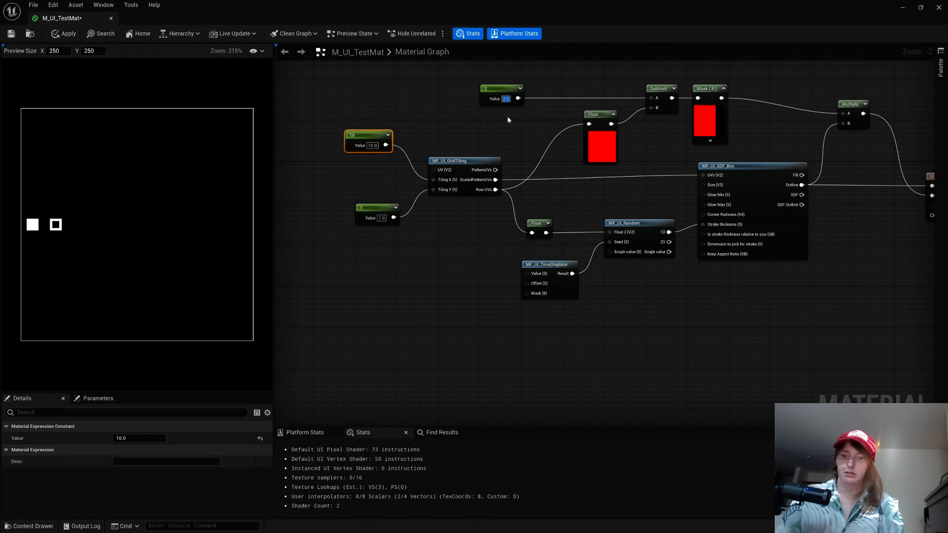
pyautogui.write('7')
pyautogui.press('Return')
# - Try 20 for the constant driving Tiling X on MF_UI_GridTiling, and return it to 10
pyautogui.click(372, 146)
pyautogui.write('20')
pyautogui.press('Return')
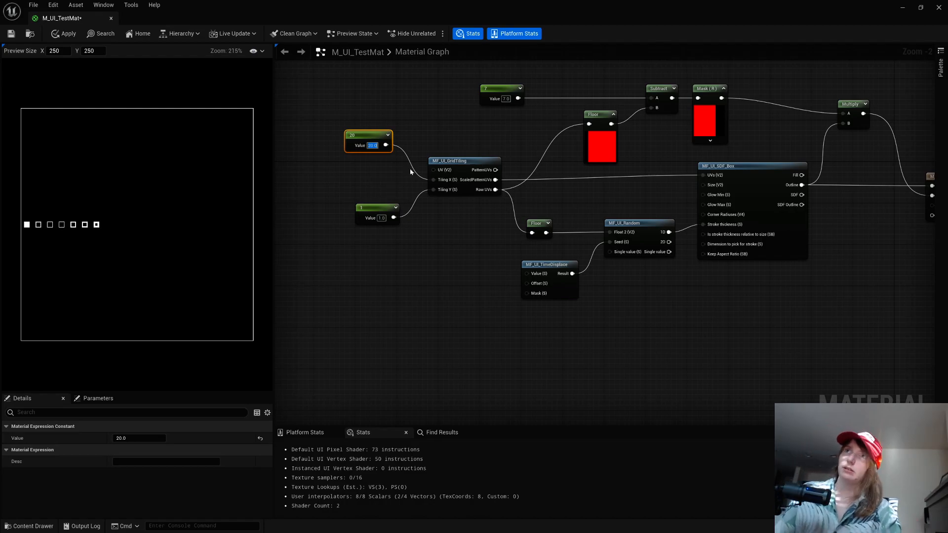
pyautogui.press('Return')
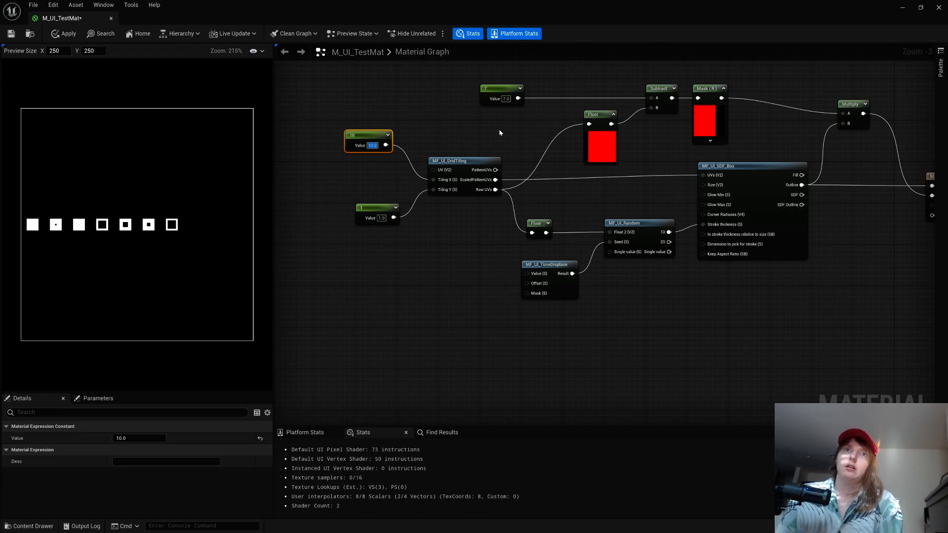
# - Browse to the SDFs folder in MaterialFunctions and add MF_UI_SDF_Triangle to the graph below MF_UI_SDF_Box
pyautogui.moveTo(520, 121); pyautogui.dragTo(525, 167, button='right')
pyautogui.moveTo(734, 184); pyautogui.dragTo(735, 189)
pyautogui.moveTo(760, 162); pyautogui.dragTo(673, 156, button='right')
pyautogui.click(36, 528)
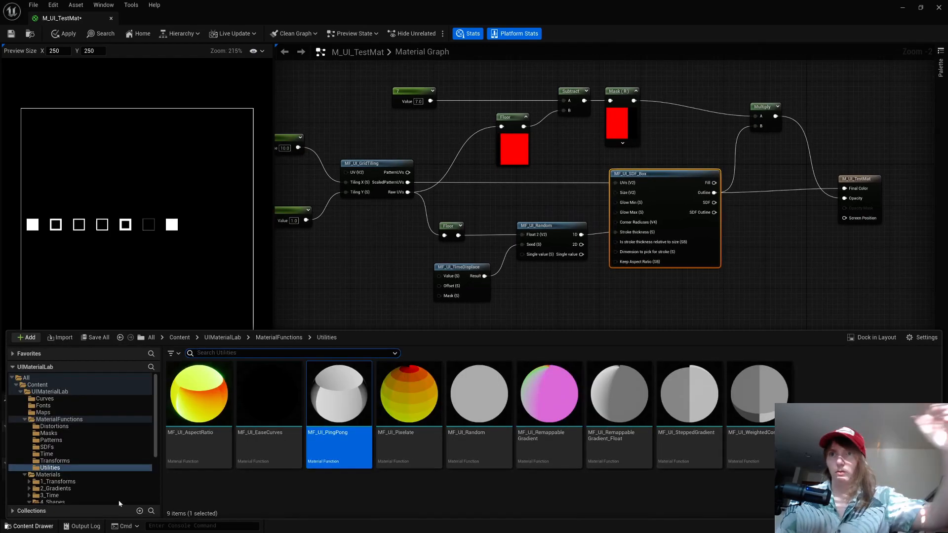
pyautogui.click(279, 337)
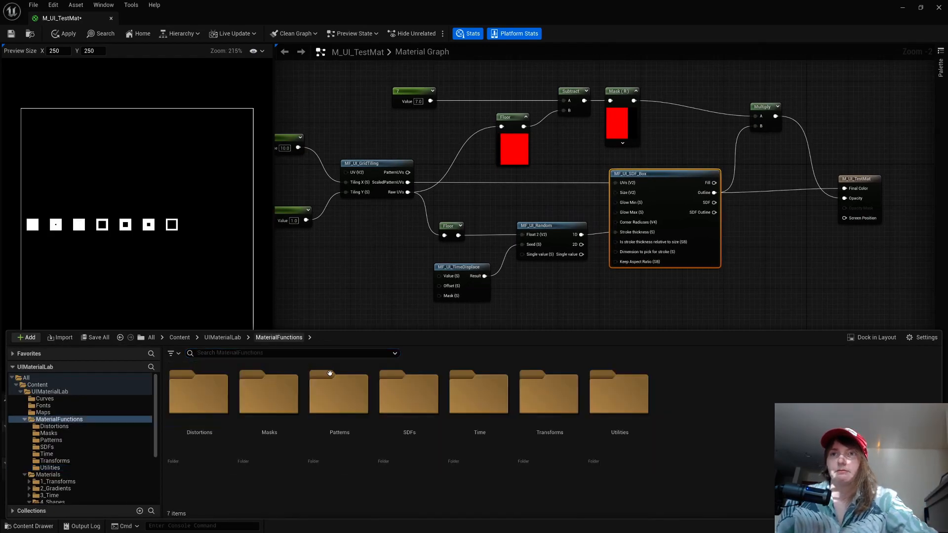
pyautogui.doubleClick(361, 415)
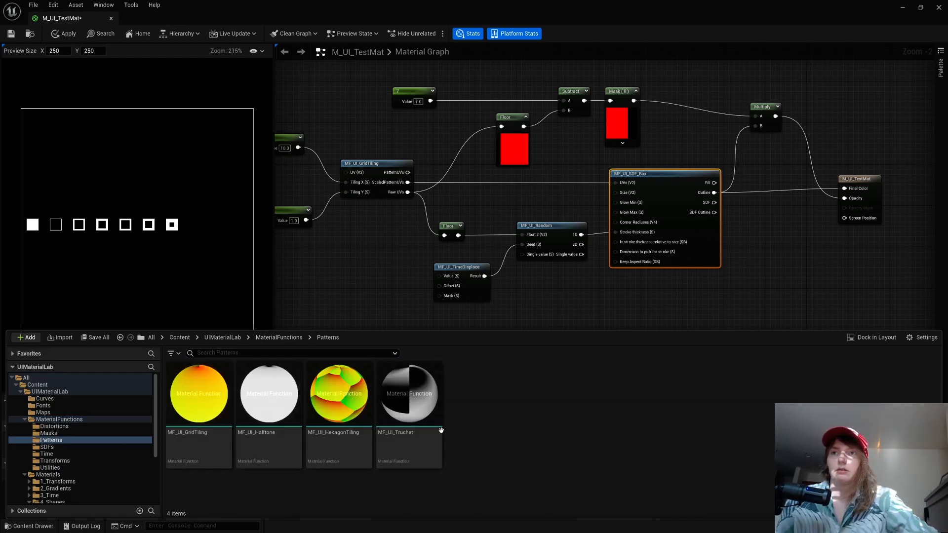
pyautogui.click(279, 338)
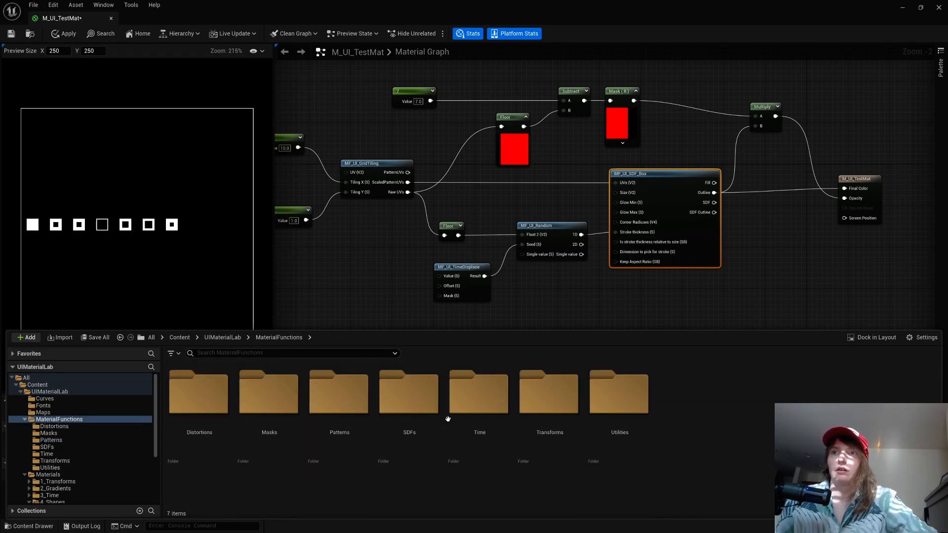
pyautogui.doubleClick(419, 405)
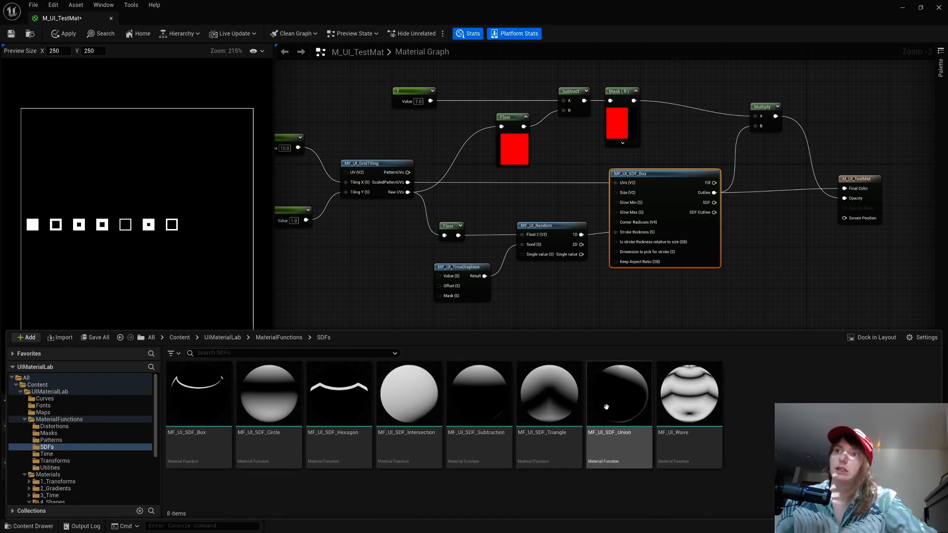
pyautogui.moveTo(559, 412); pyautogui.dragTo(678, 290)
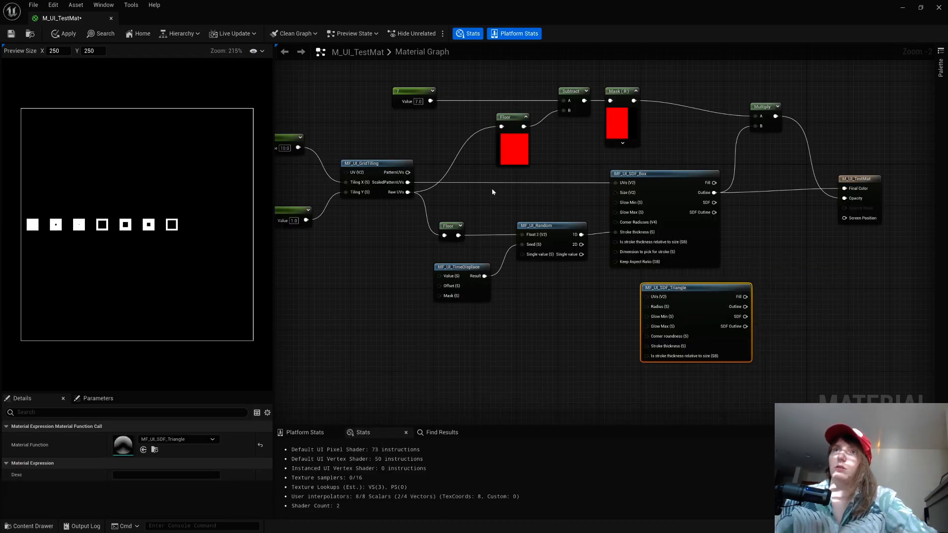
# - Wire ScaledPatternUVs to the triangle's UVs and MF_UI_Random's 1D to its Radius, and route its Fill to Multiply's B and Final Color
pyautogui.moveTo(408, 182); pyautogui.dragTo(647, 297)
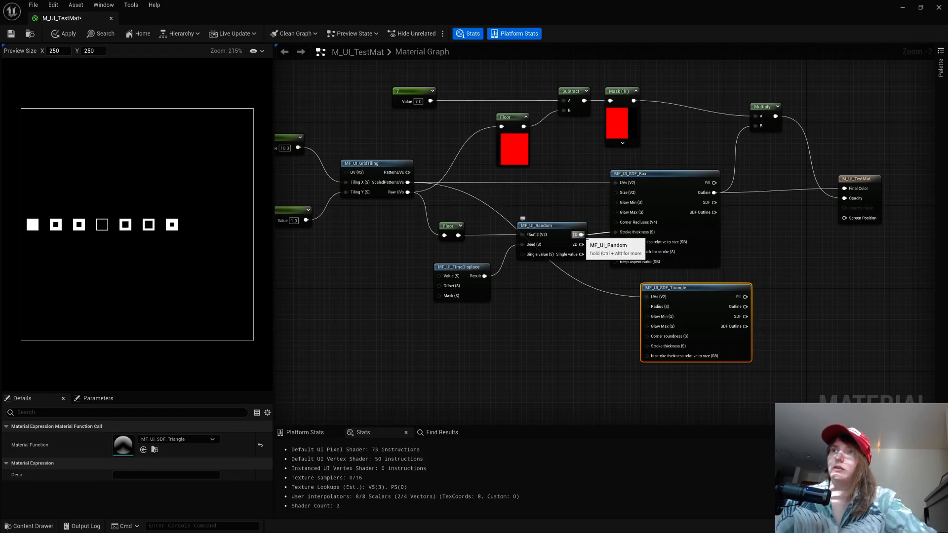
pyautogui.moveTo(581, 235); pyautogui.dragTo(648, 306)
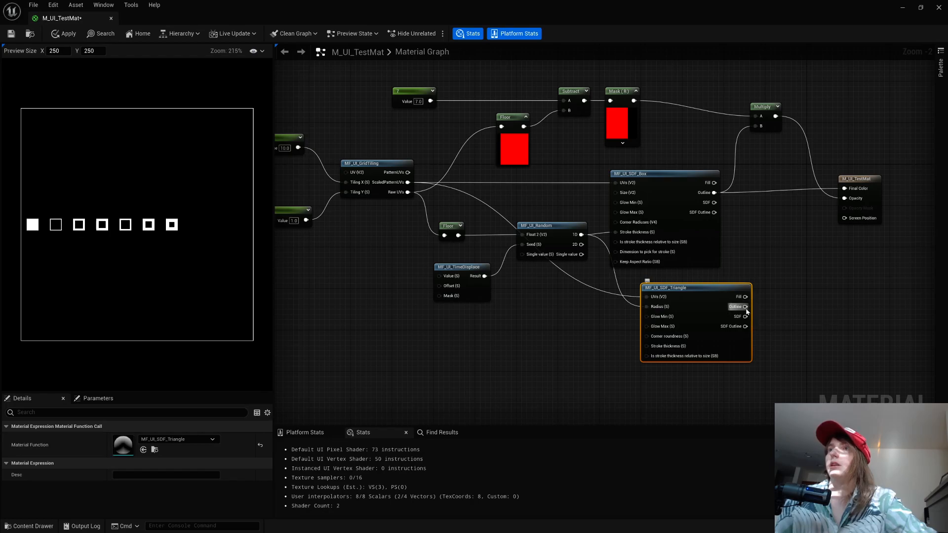
pyautogui.moveTo(746, 297); pyautogui.dragTo(756, 132)
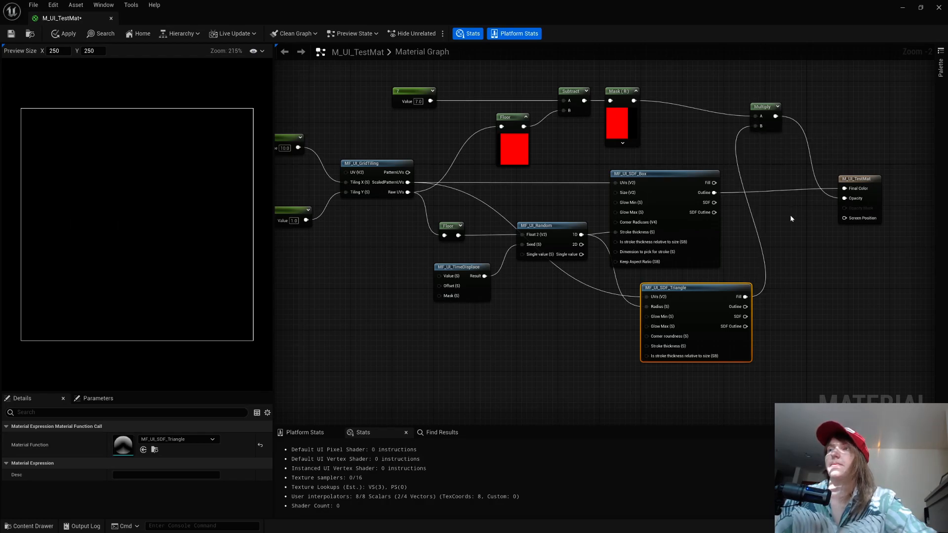
pyautogui.moveTo(840, 198); pyautogui.dragTo(843, 189)
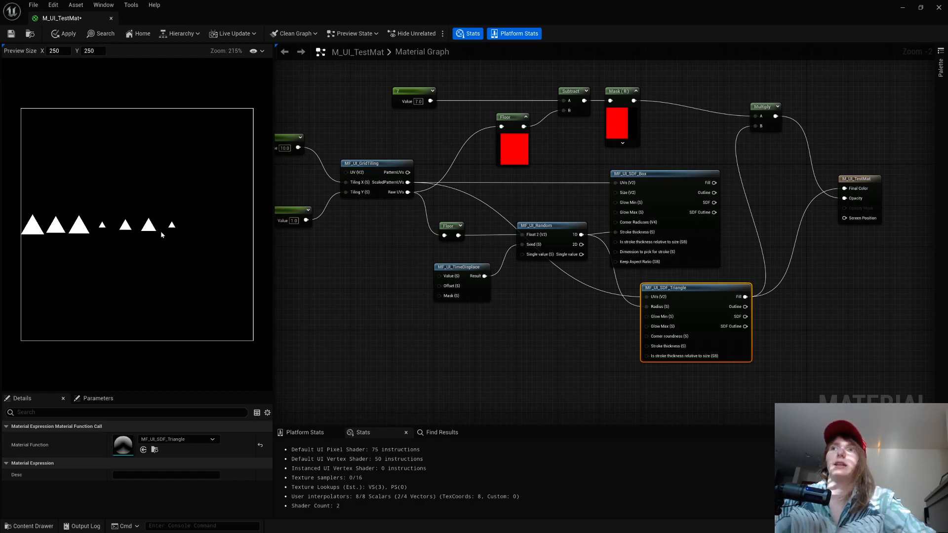
# - Disconnect the triangle's Radius input and set the constant feeding Subtract's A input to 10
pyautogui.keyDown('alt'); pyautogui.click(646, 307); pyautogui.keyUp('alt')
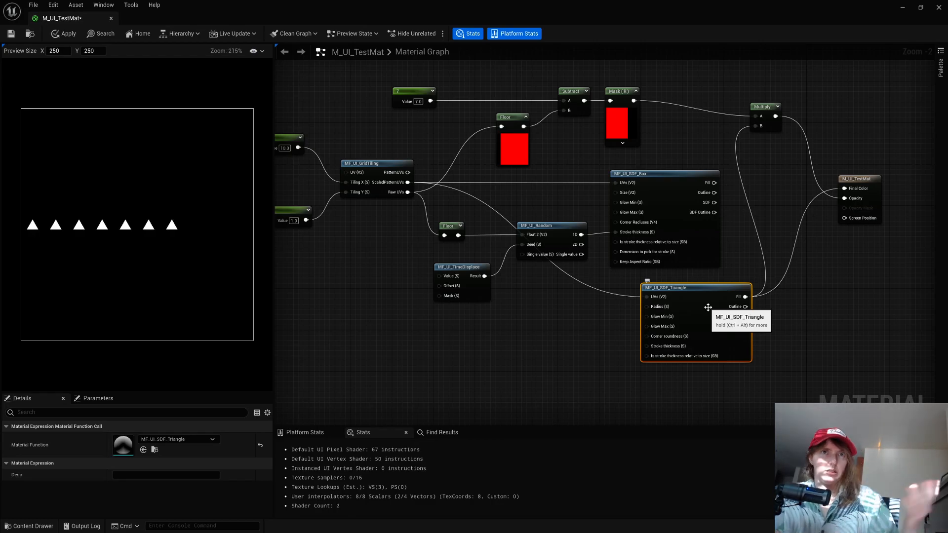
pyautogui.moveTo(388, 235); pyautogui.dragTo(437, 235, button='right')
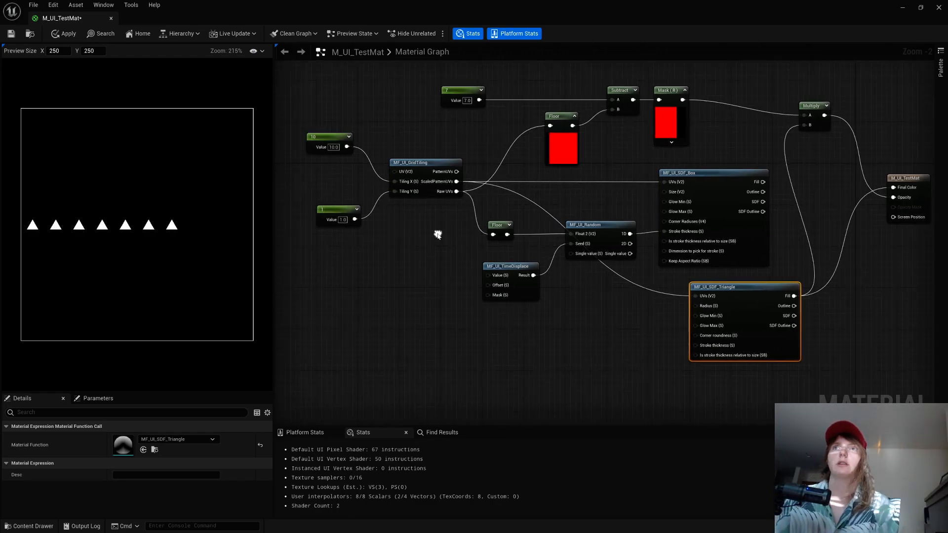
pyautogui.click(467, 100)
pyautogui.write('10')
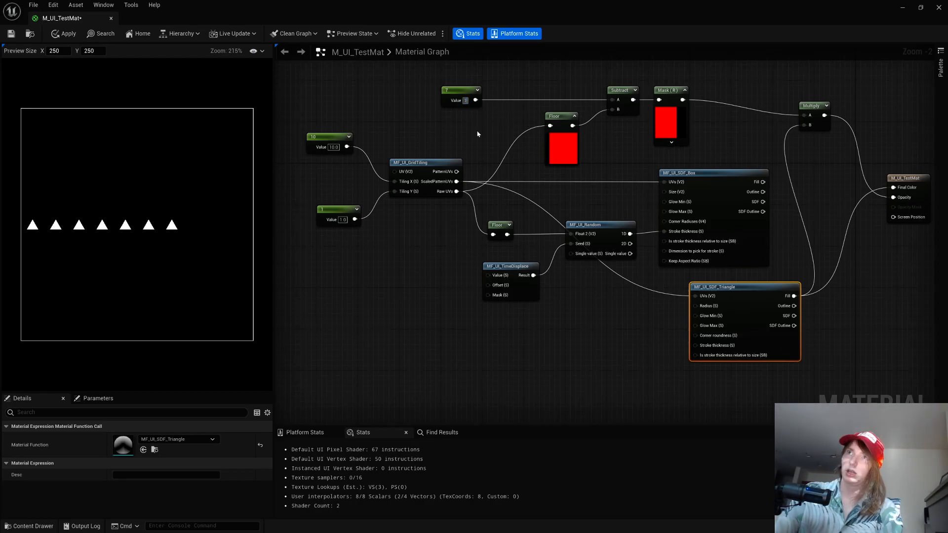
pyautogui.press('Return')
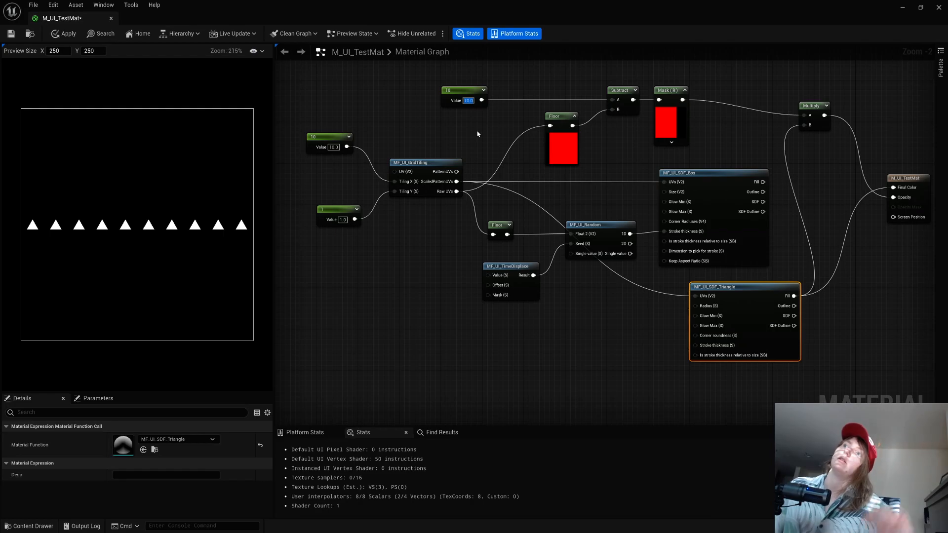
# - Reposition the Multiply and MF_UI_SDF_Triangle nodes, and break all connections from the triangle's Fill output
pyautogui.moveTo(689, 168); pyautogui.dragTo(749, 281)
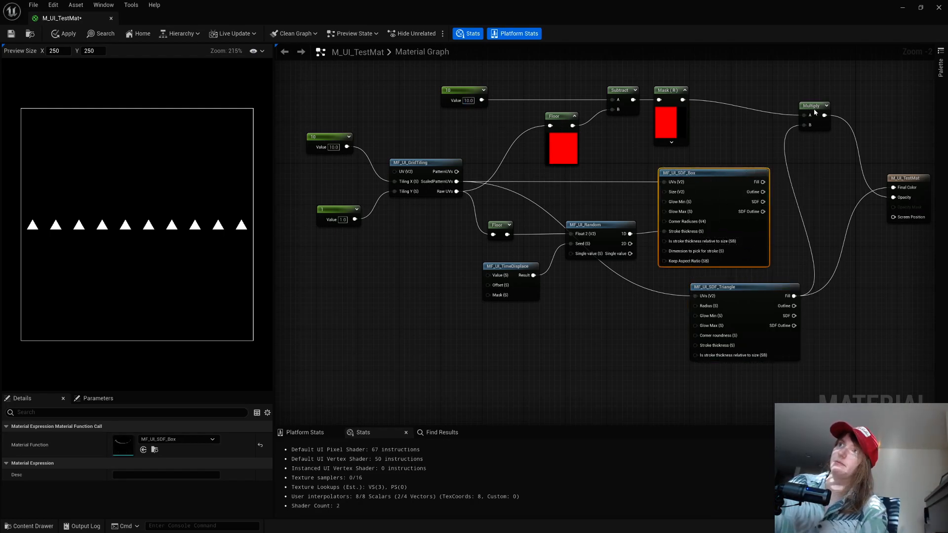
pyautogui.moveTo(812, 107); pyautogui.dragTo(824, 102)
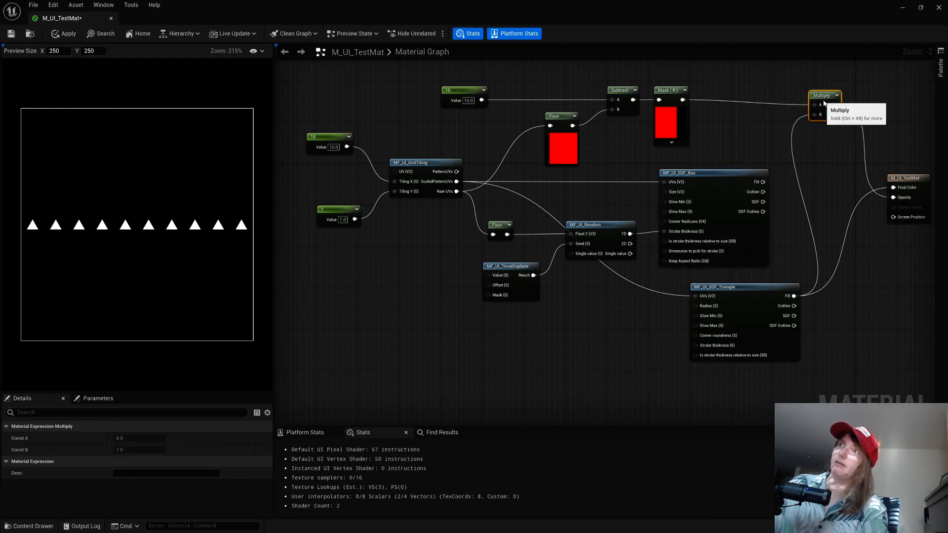
pyautogui.click(673, 122)
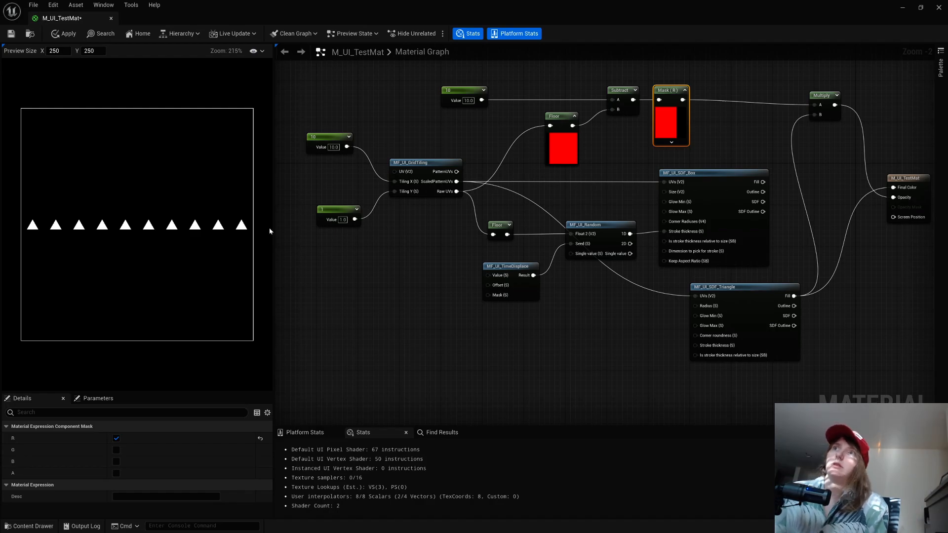
pyautogui.moveTo(738, 287); pyautogui.dragTo(713, 282)
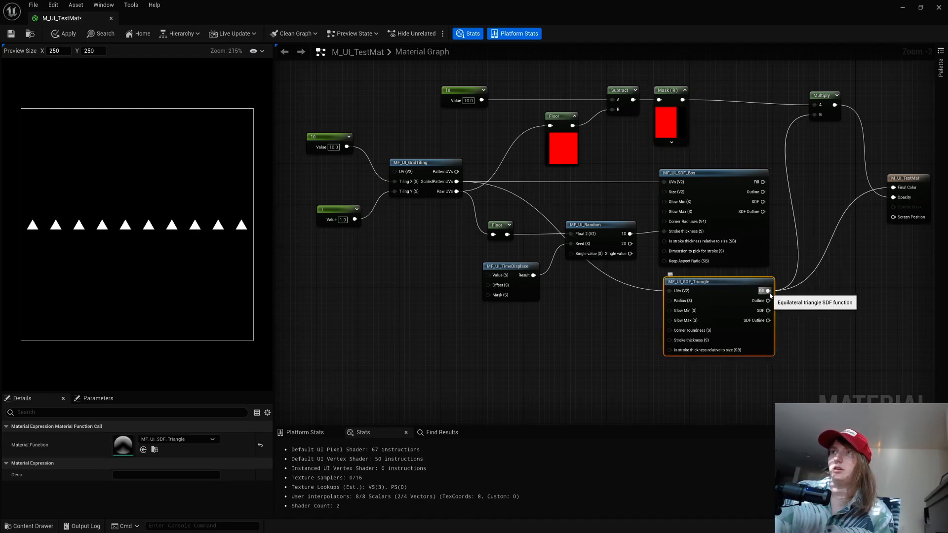
pyautogui.keyDown('alt'); pyautogui.click(769, 291); pyautogui.keyUp('alt')
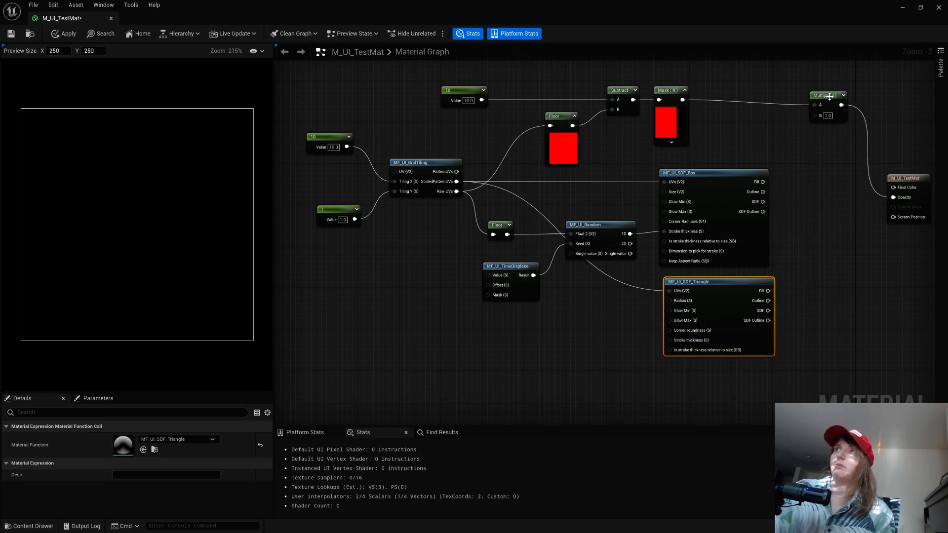
pyautogui.moveTo(830, 96); pyautogui.dragTo(824, 97)
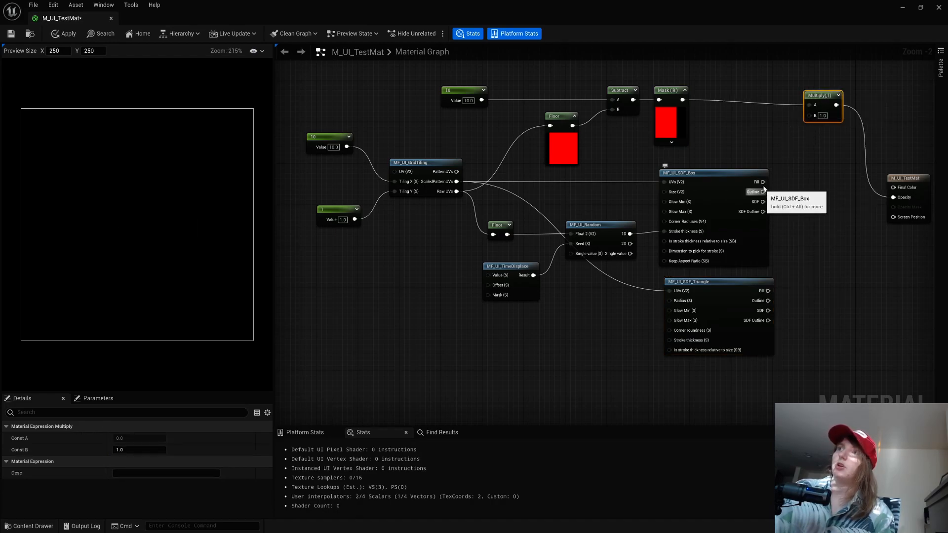
# - Shift MF_UI_SDF_Box slightly towards the material output and connect its Fill to Final Color and Multiply's B input
pyautogui.moveTo(684, 195); pyautogui.dragTo(704, 201)
pyautogui.press('Up')
pyautogui.press('Left')
pyautogui.moveTo(902, 182); pyautogui.dragTo(900, 186)
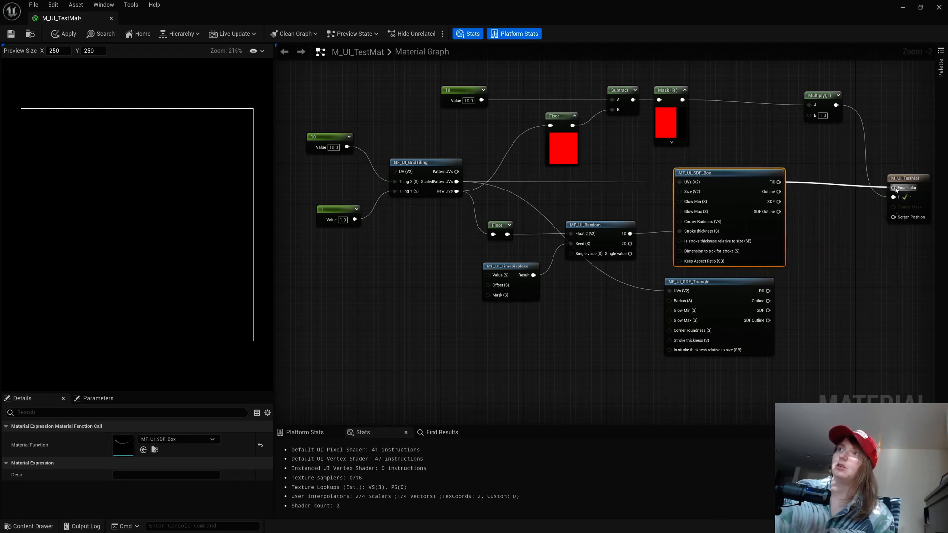
pyautogui.moveTo(780, 182); pyautogui.dragTo(810, 115)
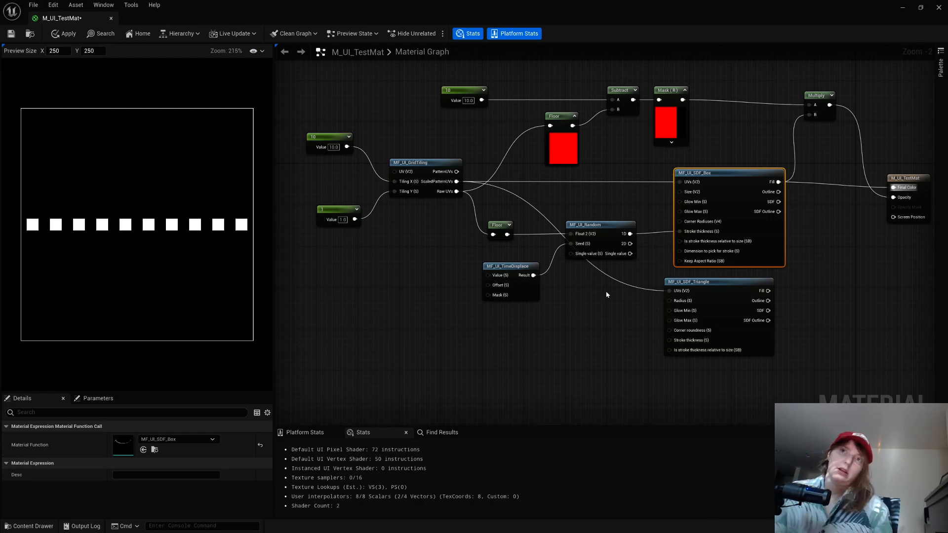
# - Move the Tiling X constant down so it sits just above the Tiling Y constant
pyautogui.moveTo(475, 322); pyautogui.dragTo(657, 334, button='right')
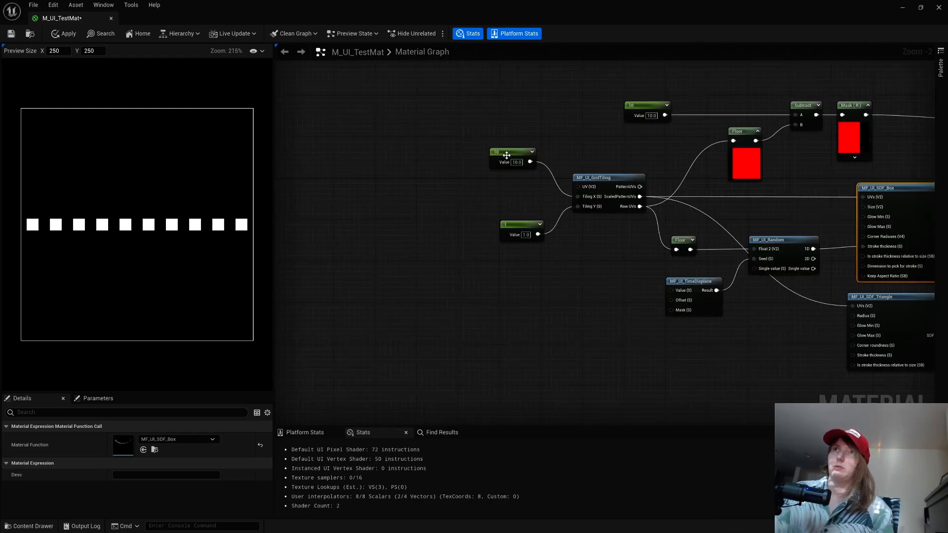
pyautogui.moveTo(507, 156); pyautogui.dragTo(507, 192)
# - Try adding MF_UI_Skew from the Distortions material functions and connecting its Skewed UVs to MF_UI_GridTiling's UV input
pyautogui.click(29, 525)
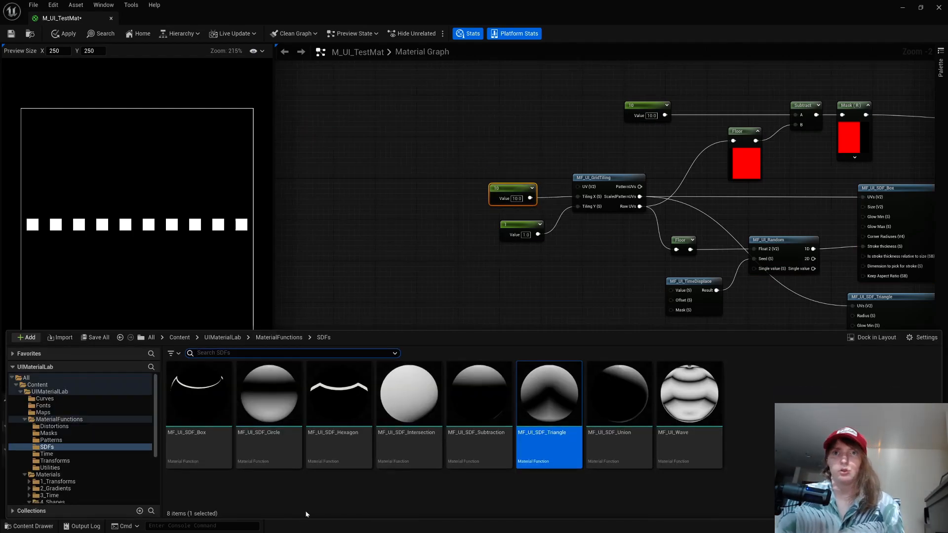
pyautogui.click(279, 338)
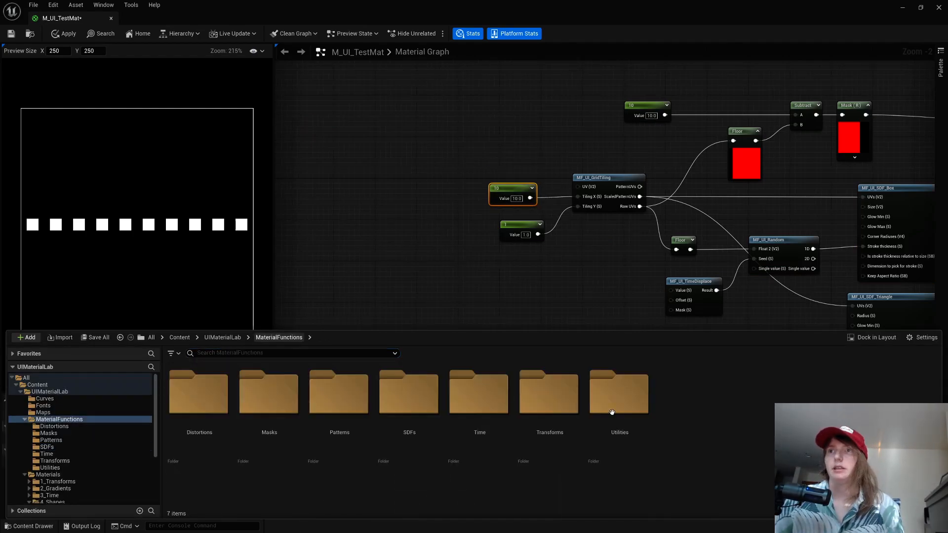
pyautogui.doubleClick(614, 394)
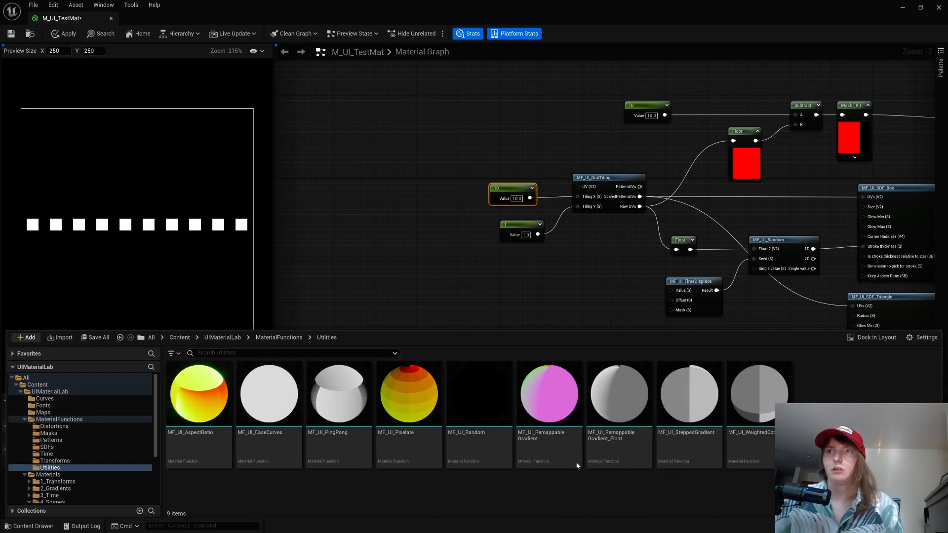
pyautogui.click(279, 337)
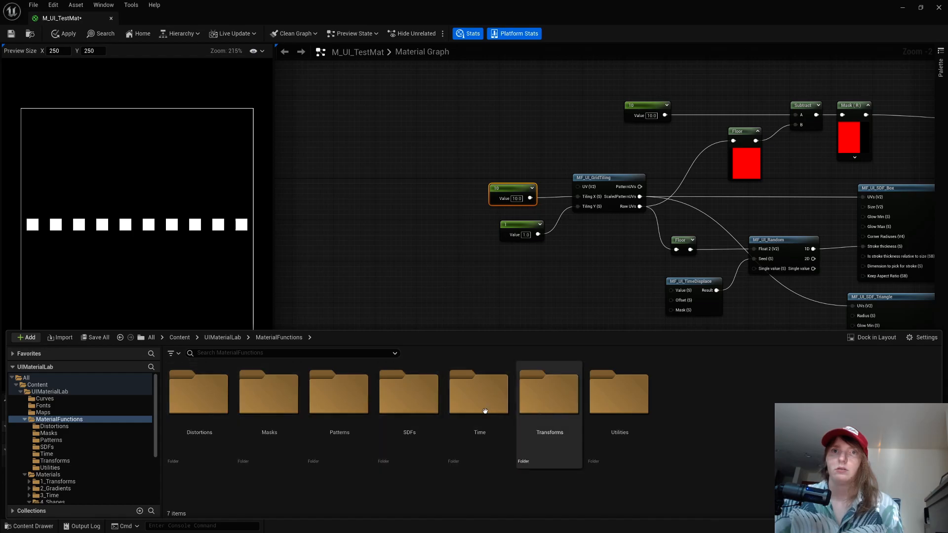
pyautogui.doubleClick(537, 405)
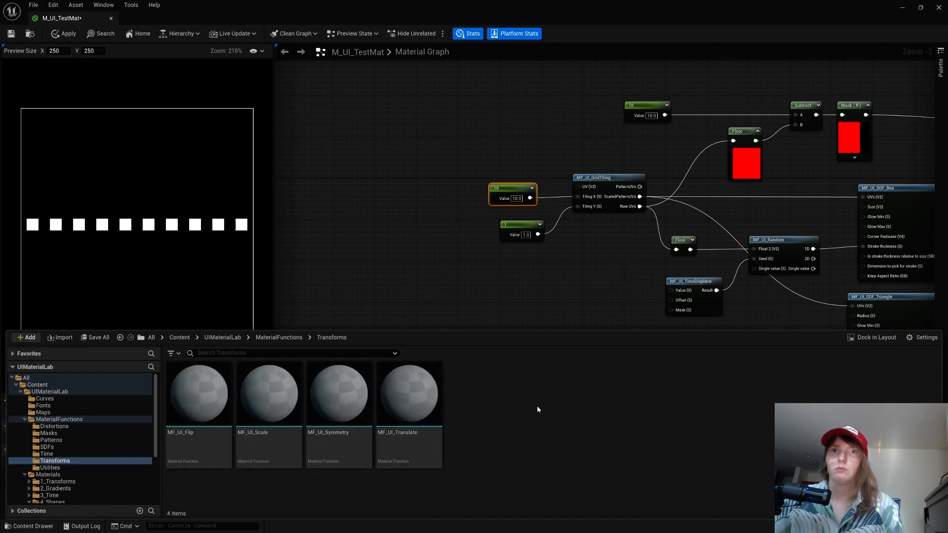
pyautogui.click(281, 338)
pyautogui.doubleClick(201, 391)
pyautogui.moveTo(269, 409); pyautogui.dragTo(577, 188)
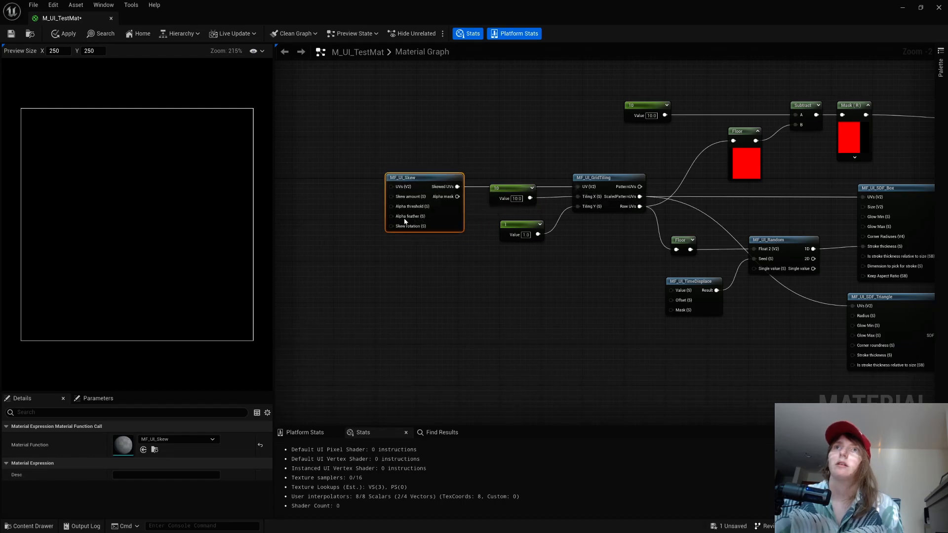
pyautogui.moveTo(343, 204); pyautogui.dragTo(365, 204, button='right')
pyautogui.click(341, 206)
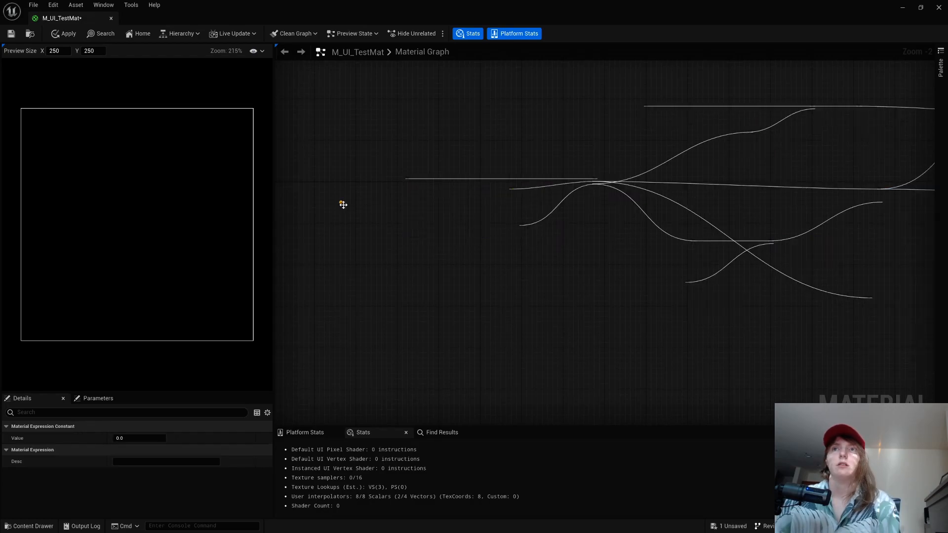
pyautogui.moveTo(380, 217)
pyautogui.mouseDown()
pyautogui.moveTo(404, 208)
pyautogui.moveTo(394, 217)
pyautogui.mouseUp()
pyautogui.click(381, 188)
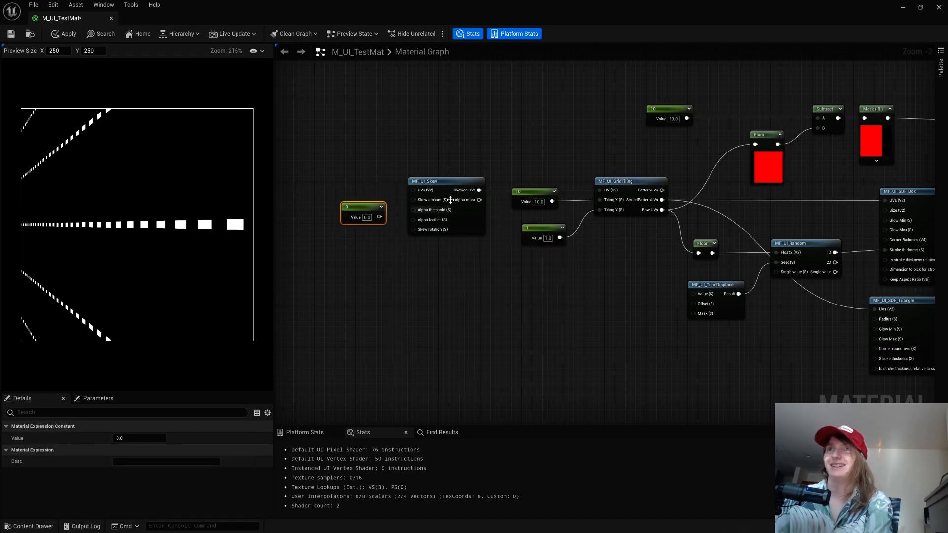
pyautogui.press('Delete')
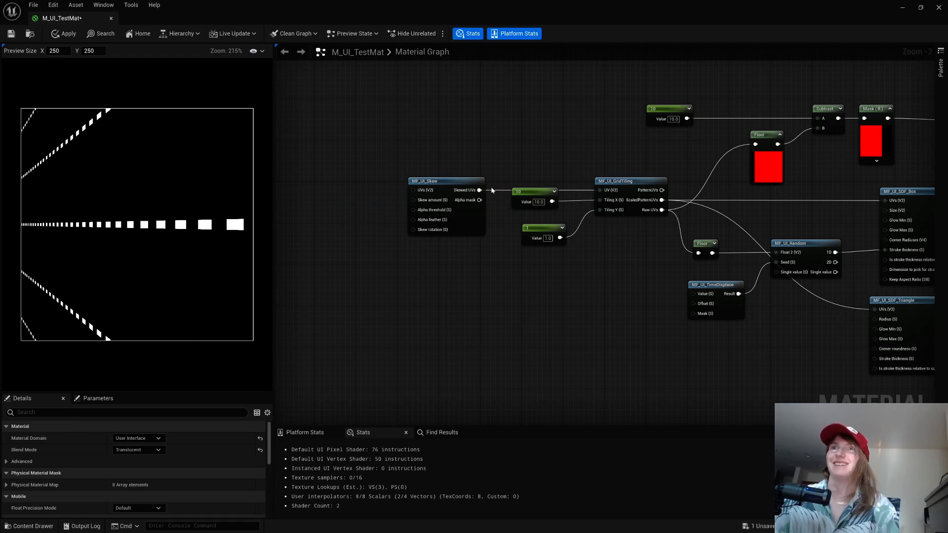
# - Try routing ScaledPatternUVs through MF_UI_Skew into MF_UI_SDF_Box's UVs, with MF_UI_Random's 1D output driving Skew rotation
pyautogui.keyDown('alt'); pyautogui.click(479, 191); pyautogui.keyUp('alt')
pyautogui.moveTo(453, 185); pyautogui.dragTo(803, 190)
pyautogui.moveTo(832, 164); pyautogui.dragTo(631, 194, button='right')
pyautogui.moveTo(410, 113); pyautogui.dragTo(707, 195)
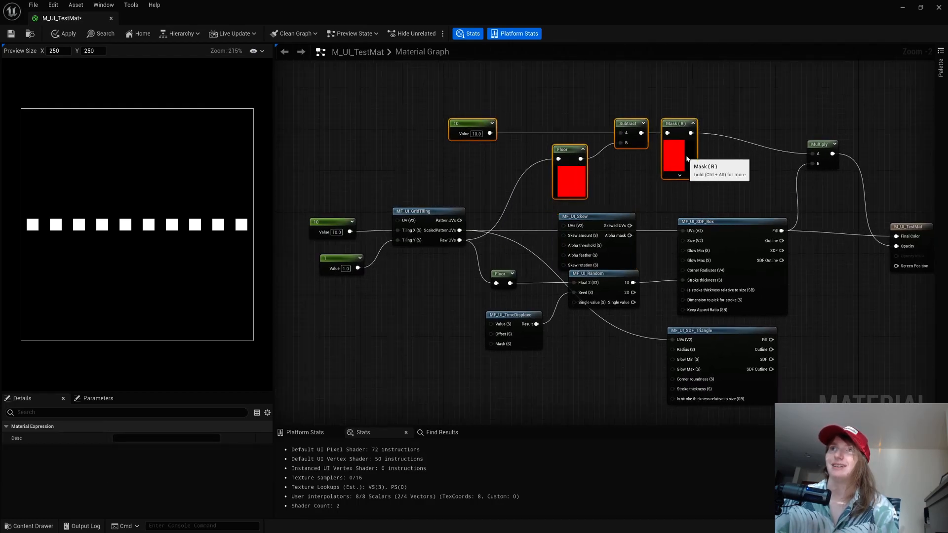
pyautogui.moveTo(605, 218); pyautogui.dragTo(603, 215)
pyautogui.moveTo(460, 230); pyautogui.dragTo(684, 231)
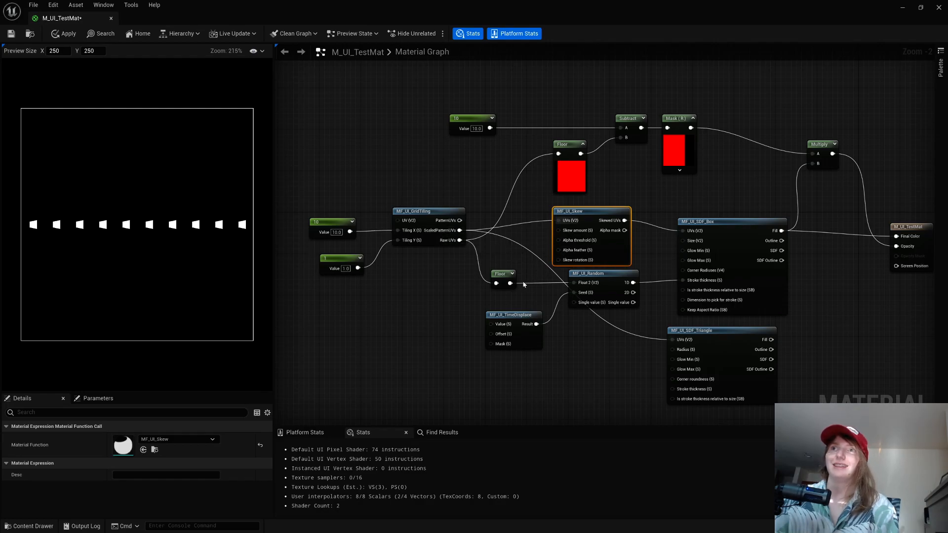
pyautogui.moveTo(607, 287); pyautogui.dragTo(559, 260)
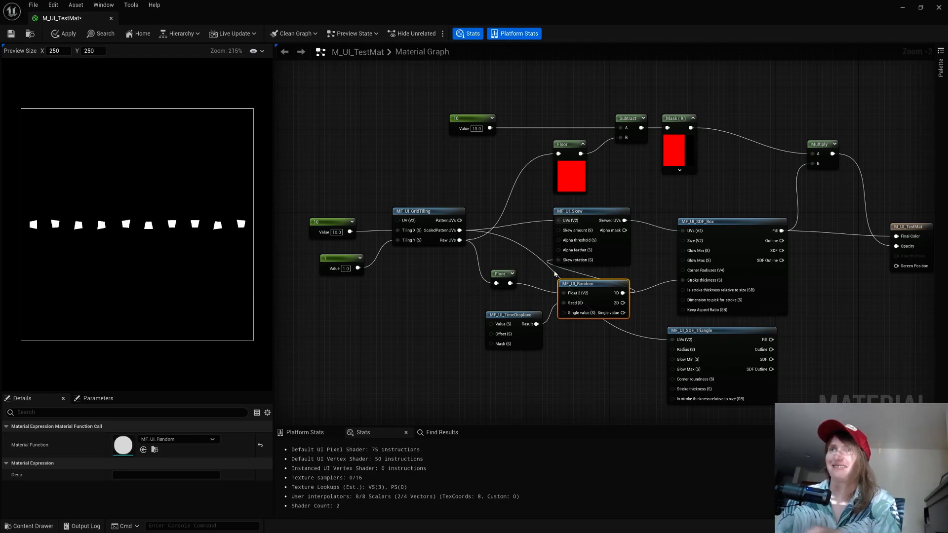
# - Delete the MF_UI_Skew and MF_UI_SDF_Triangle nodes, and reconnect MF_UI_GridTiling's ScaledPatternUVs directly to MF_UI_SDF_Box's UVs
pyautogui.click(587, 217)
pyautogui.press('Delete')
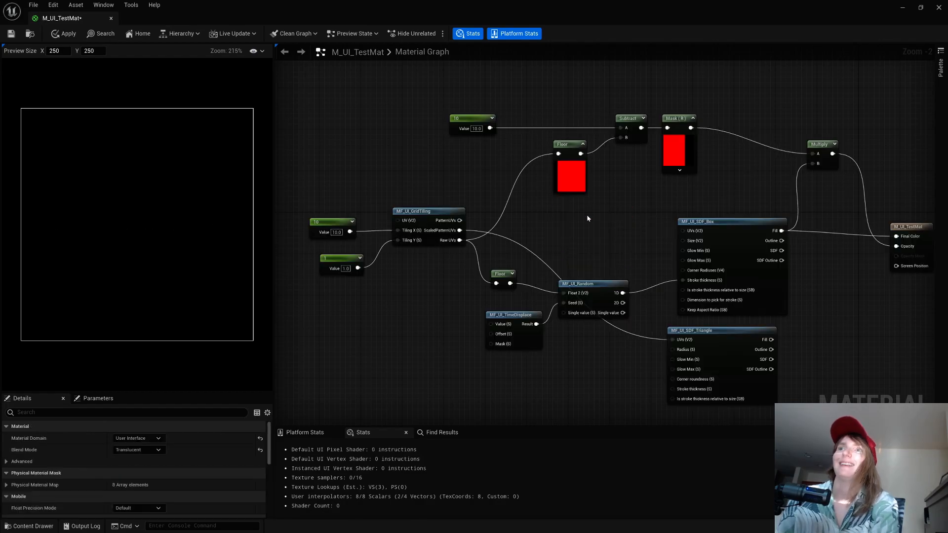
pyautogui.moveTo(460, 231); pyautogui.dragTo(686, 234)
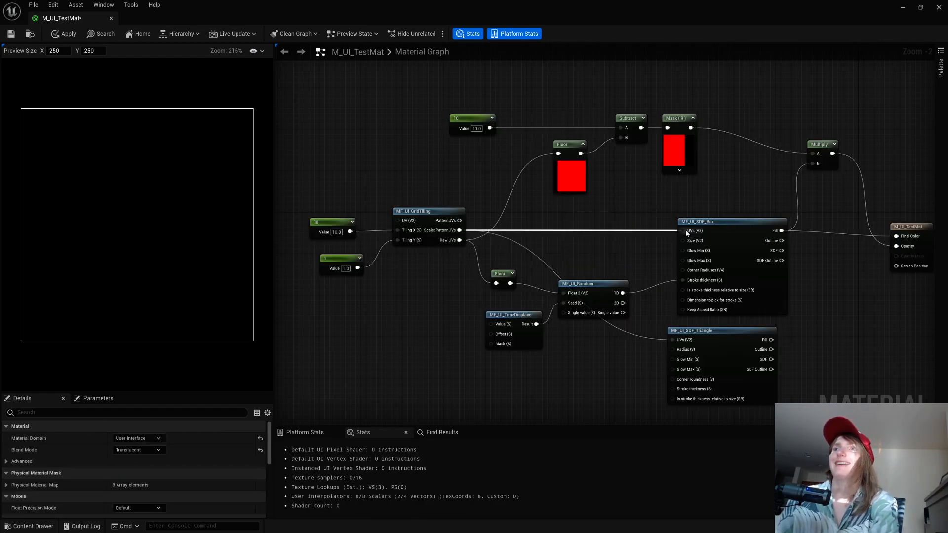
pyautogui.click(712, 332)
pyautogui.press('Delete')
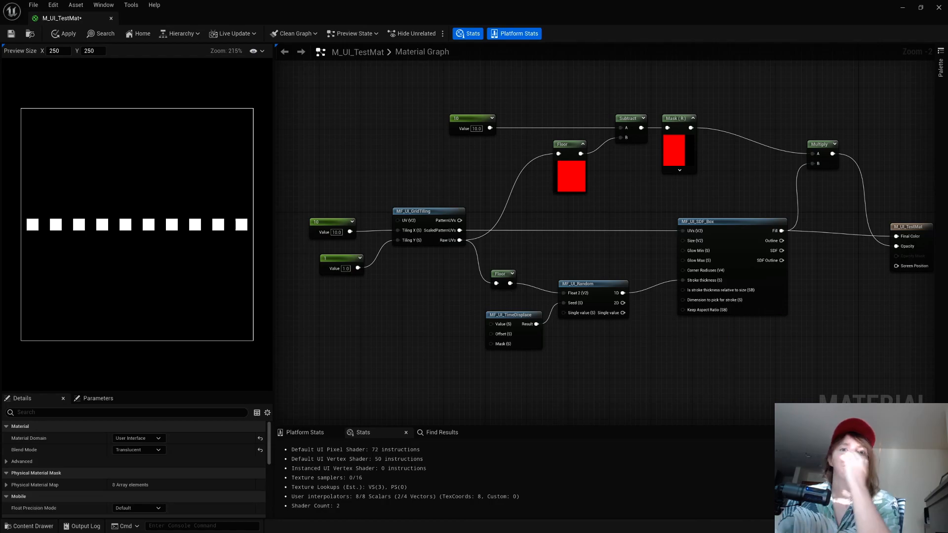
# - Add MF_UI_Slant between MF_UI_GridTiling's ScaledPatternUVs and MF_UI_SDF_Box's UVs, and place an unconnected Constant node near its Slant amount input
pyautogui.click(30, 526)
pyautogui.moveTo(331, 421); pyautogui.dragTo(550, 215)
pyautogui.moveTo(459, 230); pyautogui.dragTo(560, 232)
pyautogui.moveTo(620, 229); pyautogui.dragTo(685, 232)
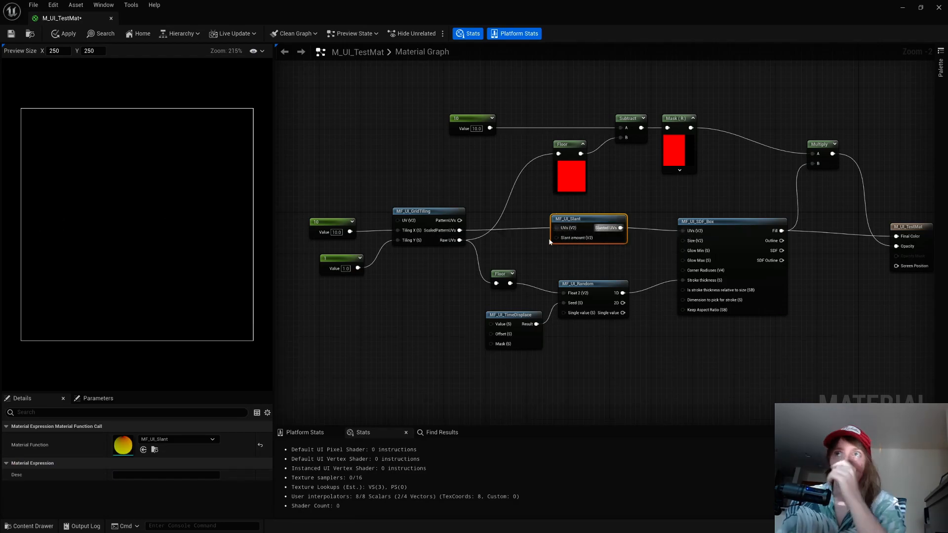
pyautogui.click(484, 239)
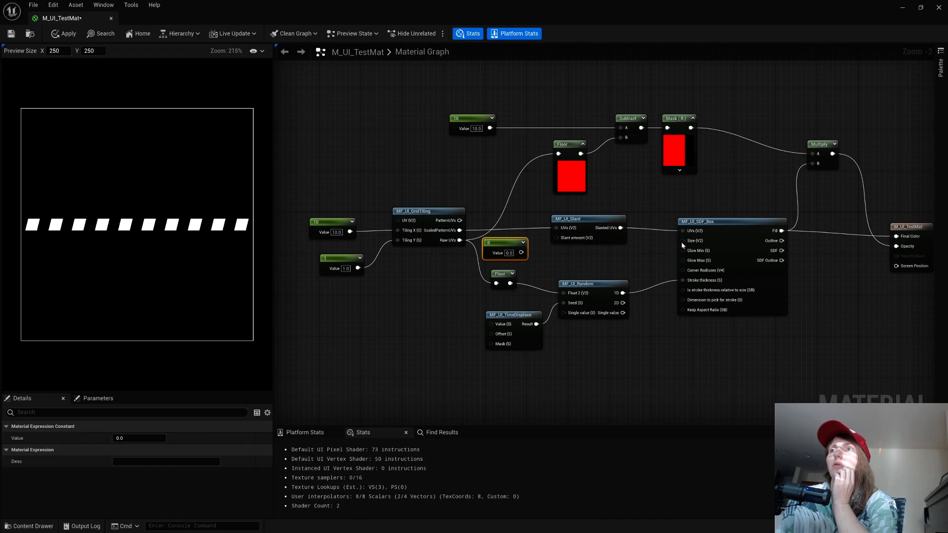
# - Connect MF_UI_Random's 2D output to MF_UI_SDF_Box's Size and move the box node closer to the material output
pyautogui.moveTo(688, 251); pyautogui.dragTo(686, 242)
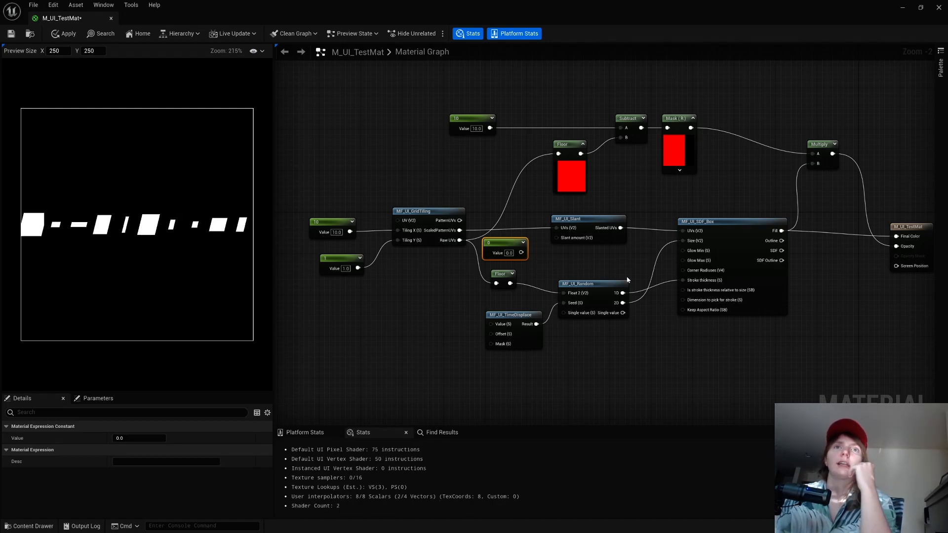
pyautogui.moveTo(722, 219); pyautogui.dragTo(759, 224)
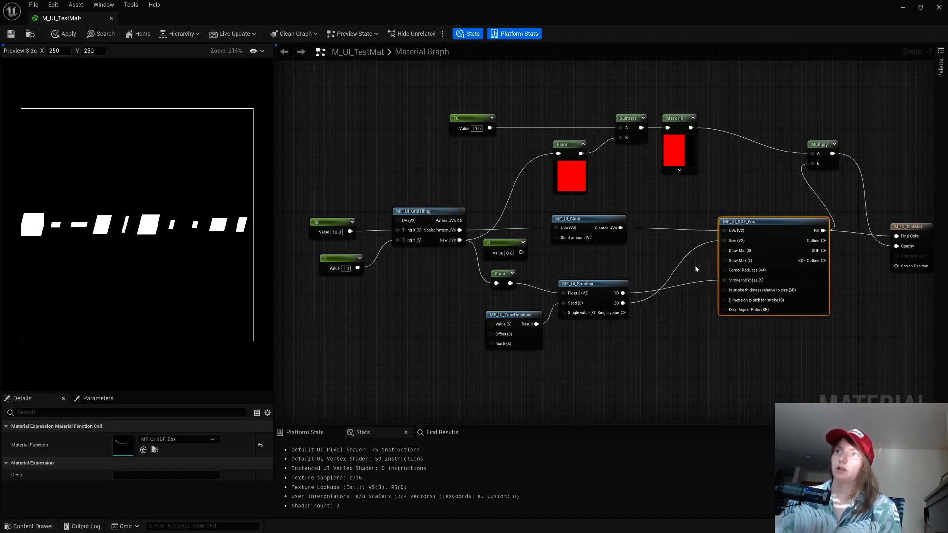
pyautogui.rightClick(662, 253)
pyautogui.write('appe')
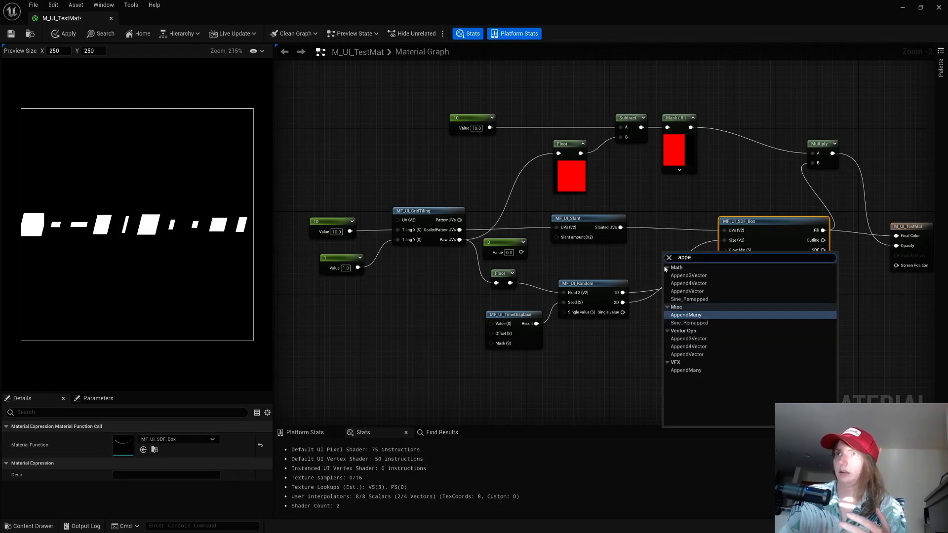
pyautogui.click(699, 315)
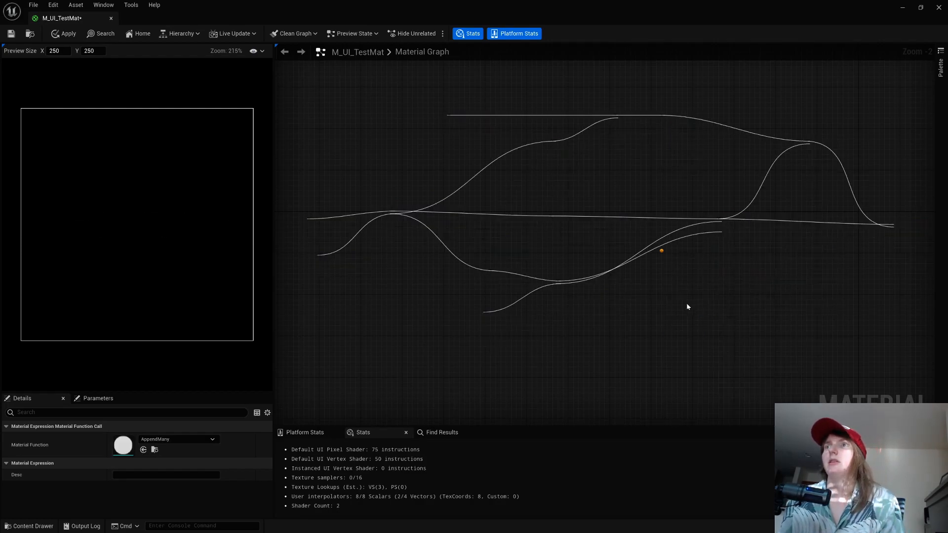
pyautogui.press('Delete')
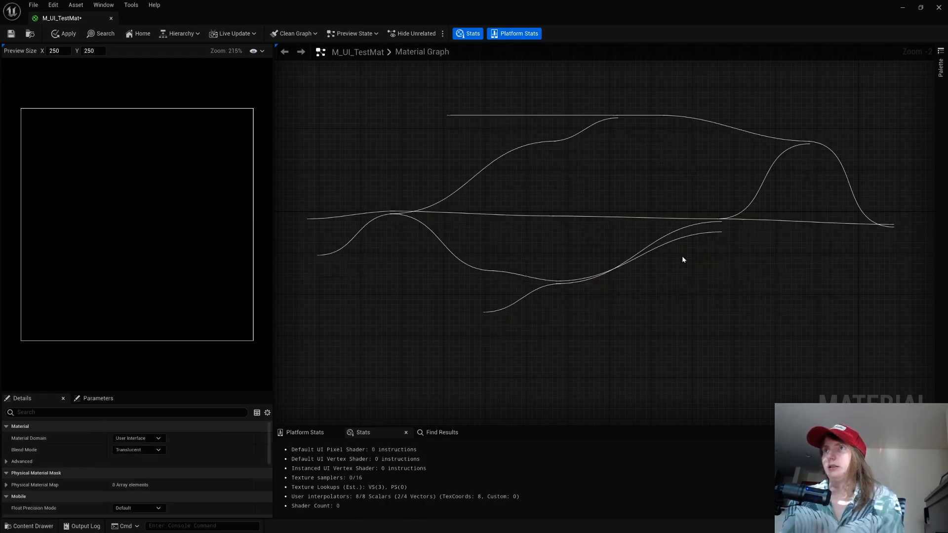
# - Add an AppendVector node with MF_UI_Random's 1D as A and a 0.5 constant as B, and connect it to MF_UI_SDF_Box's Size
pyautogui.rightClick(682, 256)
pyautogui.write('append')
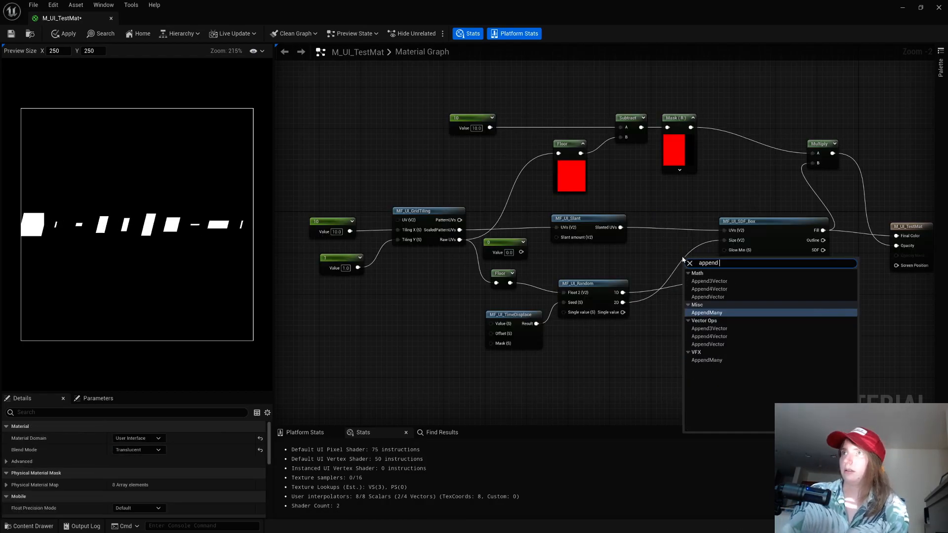
pyautogui.click(716, 296)
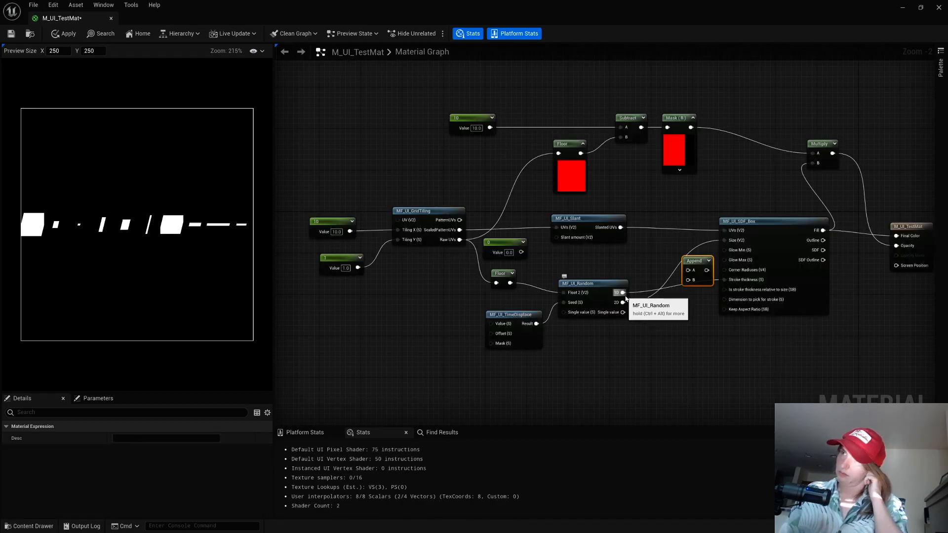
pyautogui.moveTo(623, 292); pyautogui.dragTo(688, 270)
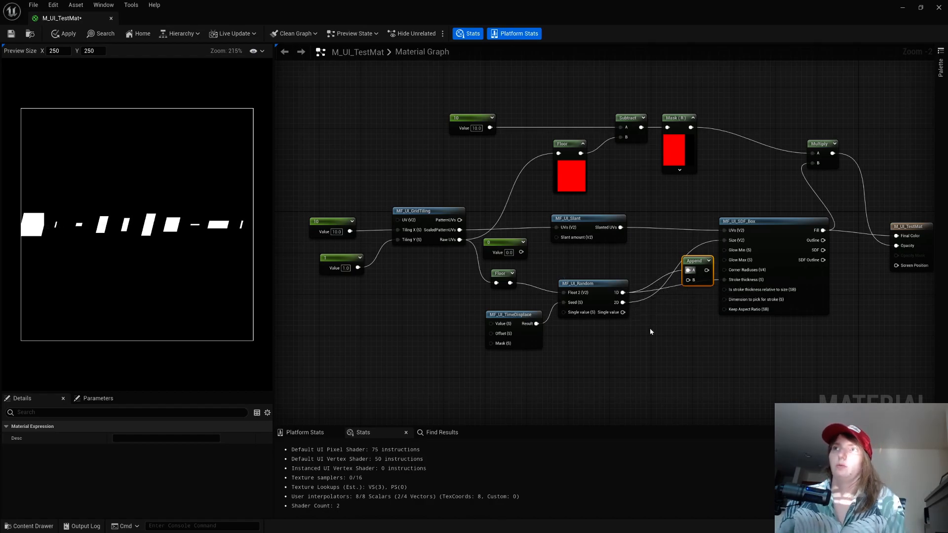
pyautogui.click(644, 317)
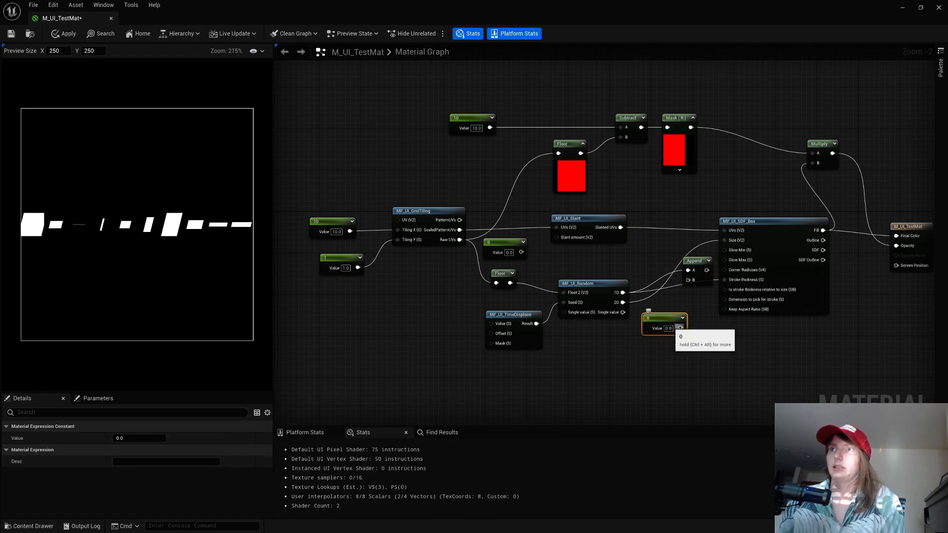
pyautogui.write('0.5')
pyautogui.moveTo(680, 328); pyautogui.dragTo(725, 240)
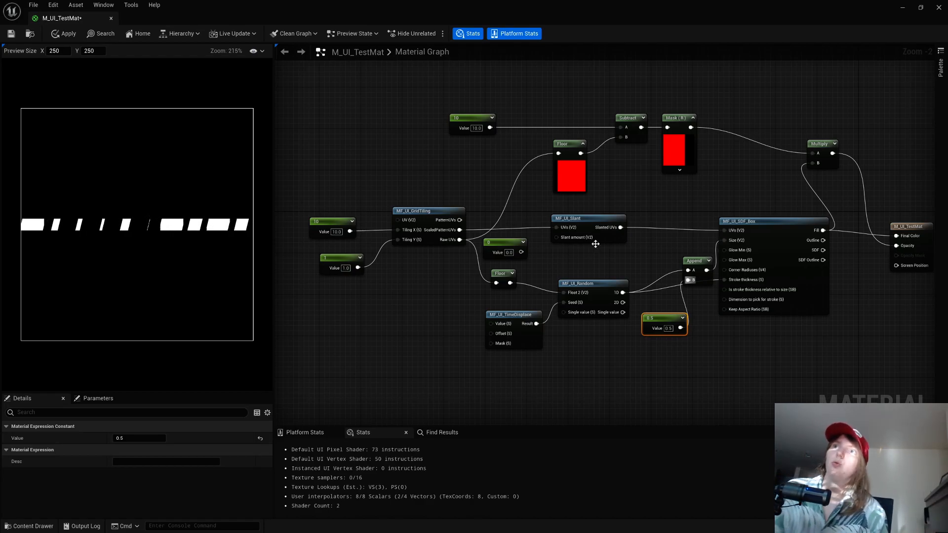
# - Align MF_UI_Slant with MF_UI_SDF_Box's UVs connection and set the constant feeding Subtract's A input to 6
pyautogui.moveTo(587, 214); pyautogui.dragTo(589, 216)
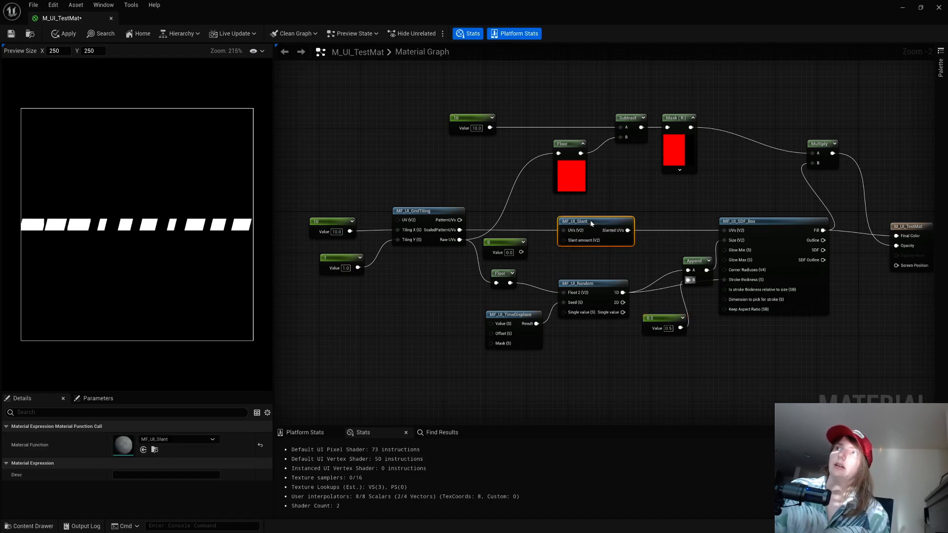
pyautogui.click(771, 221)
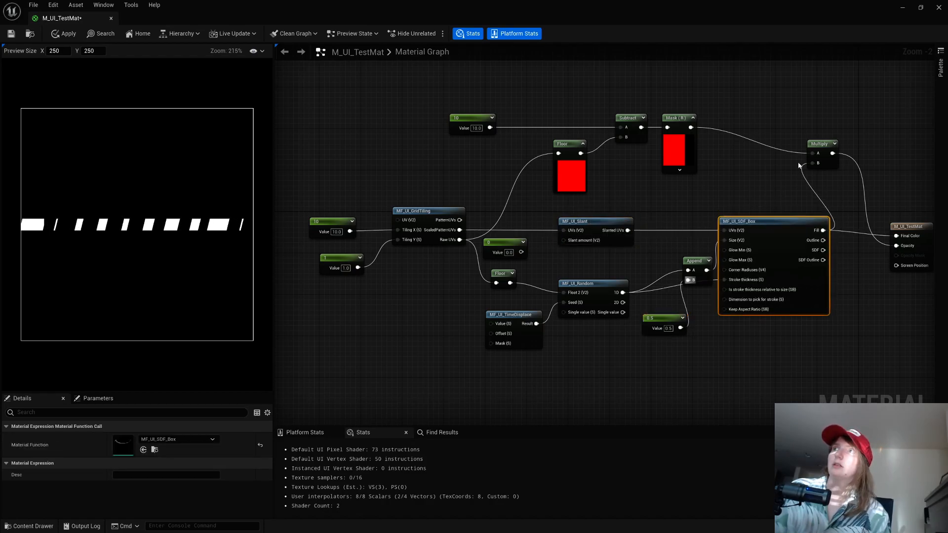
pyautogui.click(476, 128)
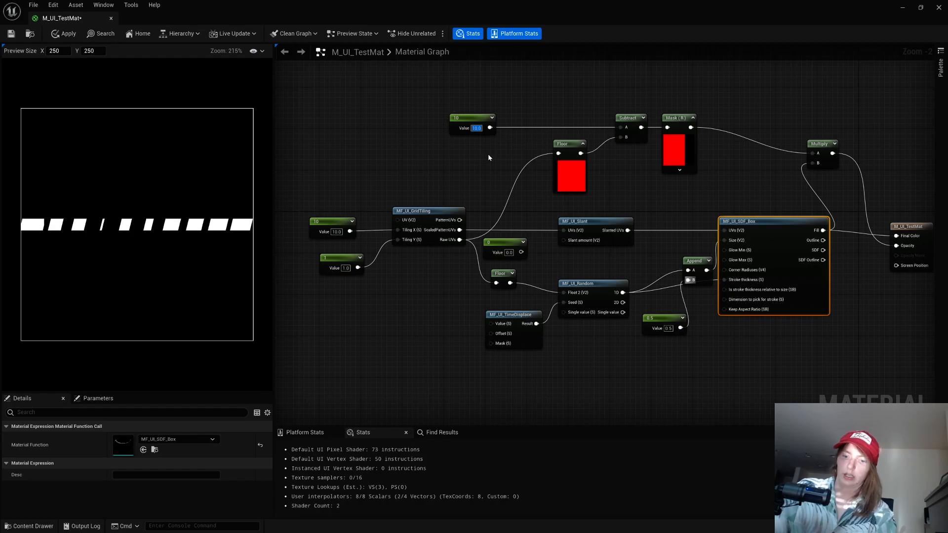
pyautogui.write('6')
pyautogui.press('Return')
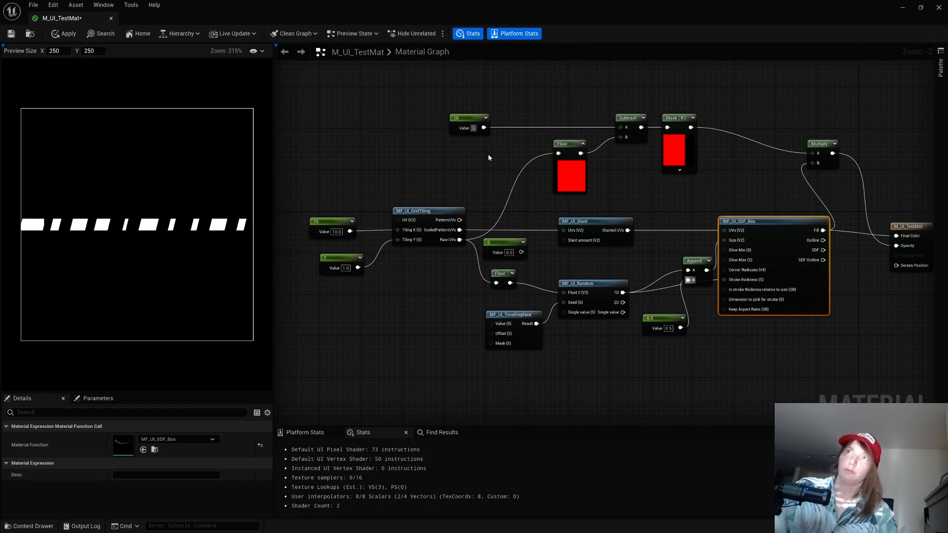